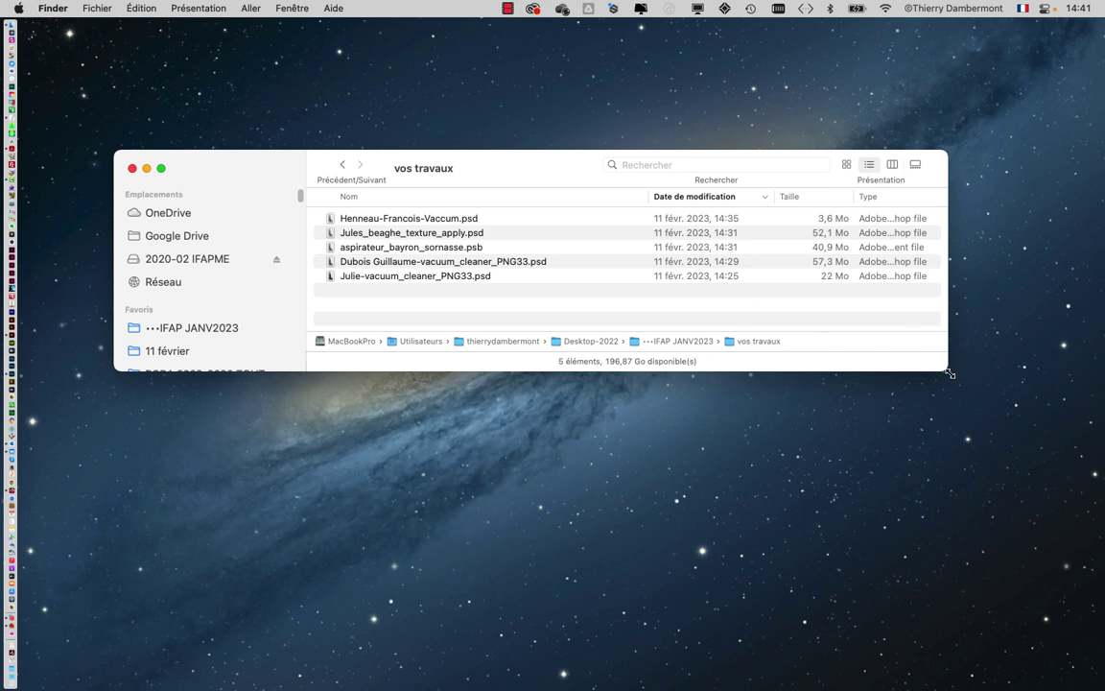
Step: Narrow the "vos travaux" window, widen its name column to fit the full file names, and reposition the window higher on the desktop
drag(943, 368, 812, 379)
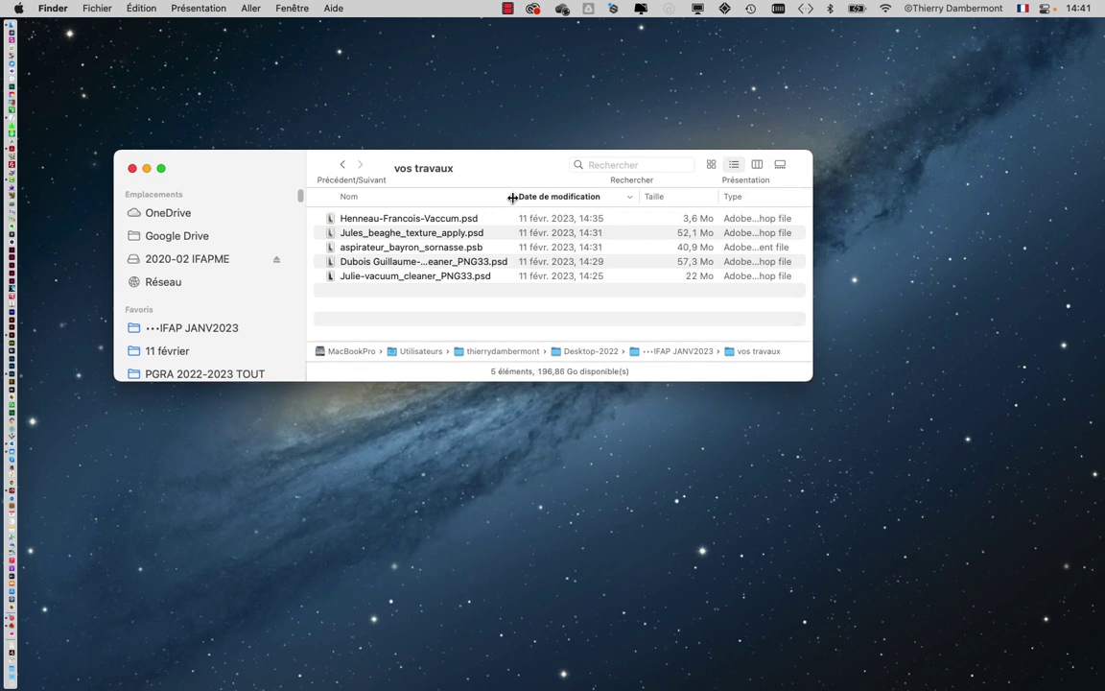
drag(513, 197, 609, 197)
drag(253, 172, 311, 103)
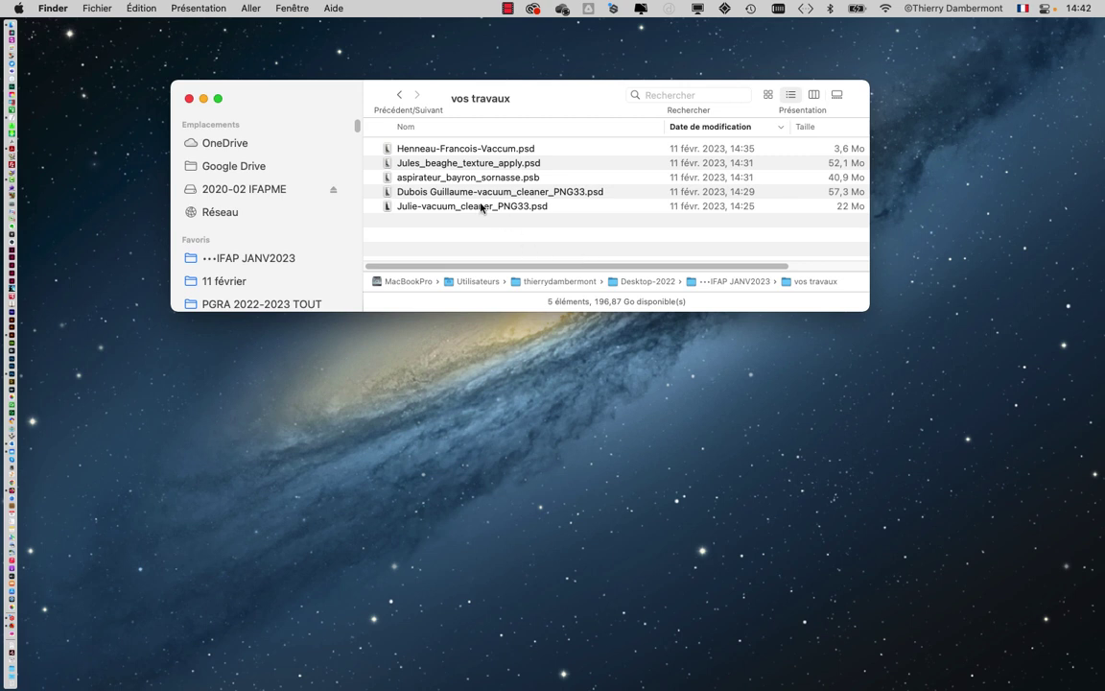
Step: Open the submitted vacuum cleaner file in Photoshop and inspect the floral pattern on the base and body up close
drag(462, 154, 396, 286)
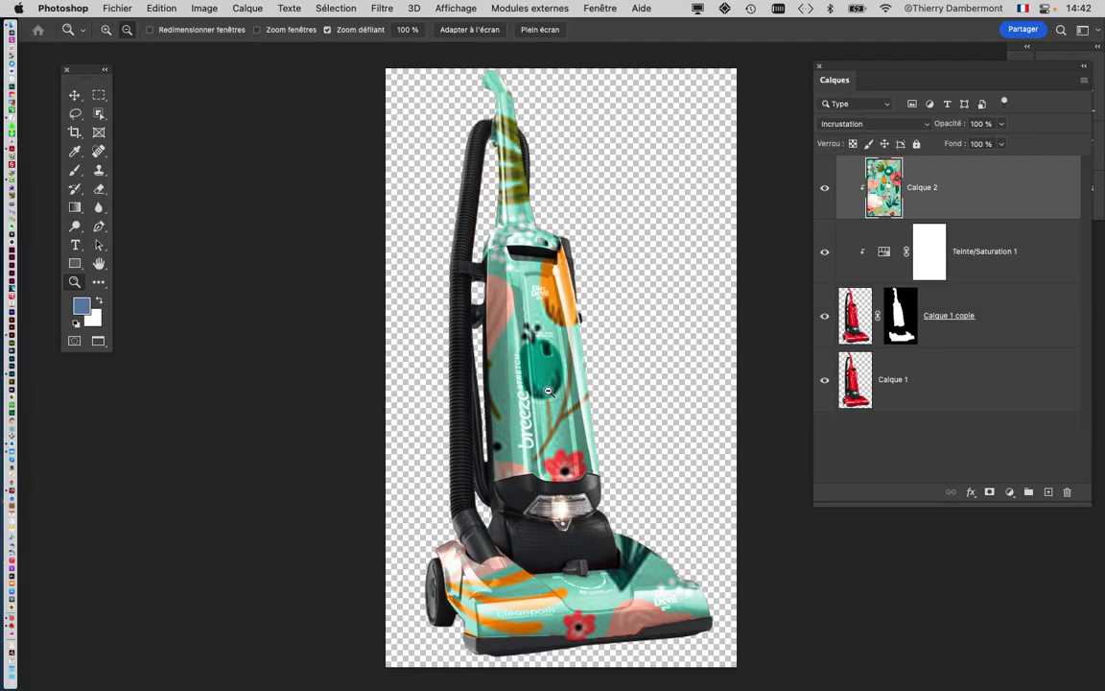
scroll(549, 369, up, 5)
drag(554, 419, 357, 295)
scroll(355, 295, down, 10)
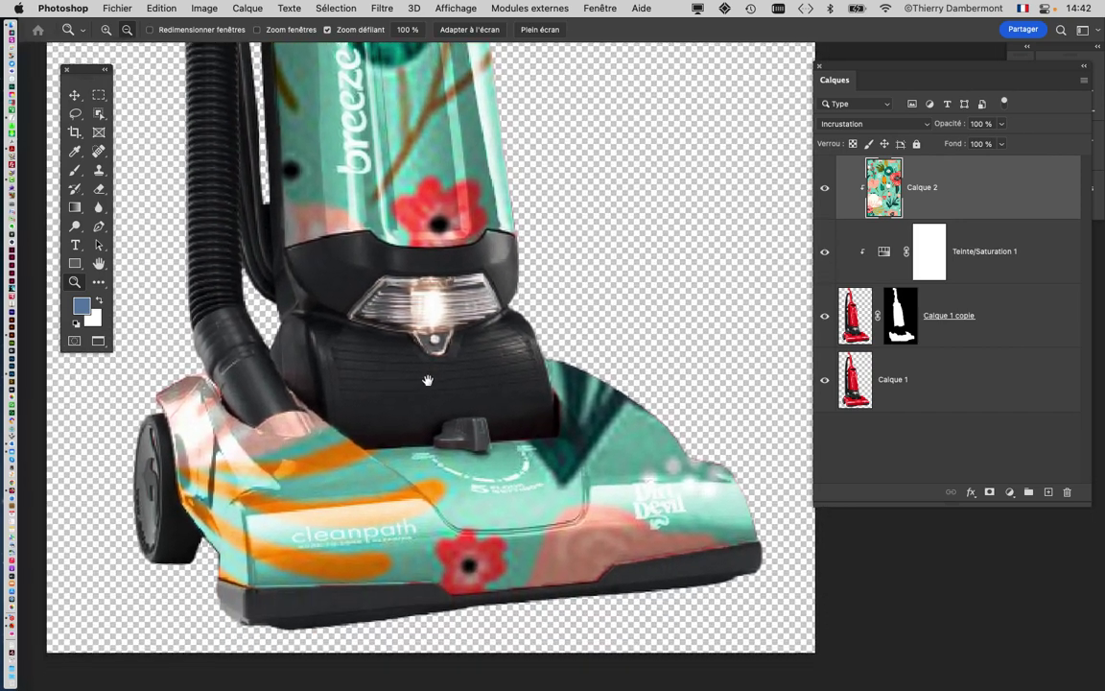
scroll(438, 544, up, 3)
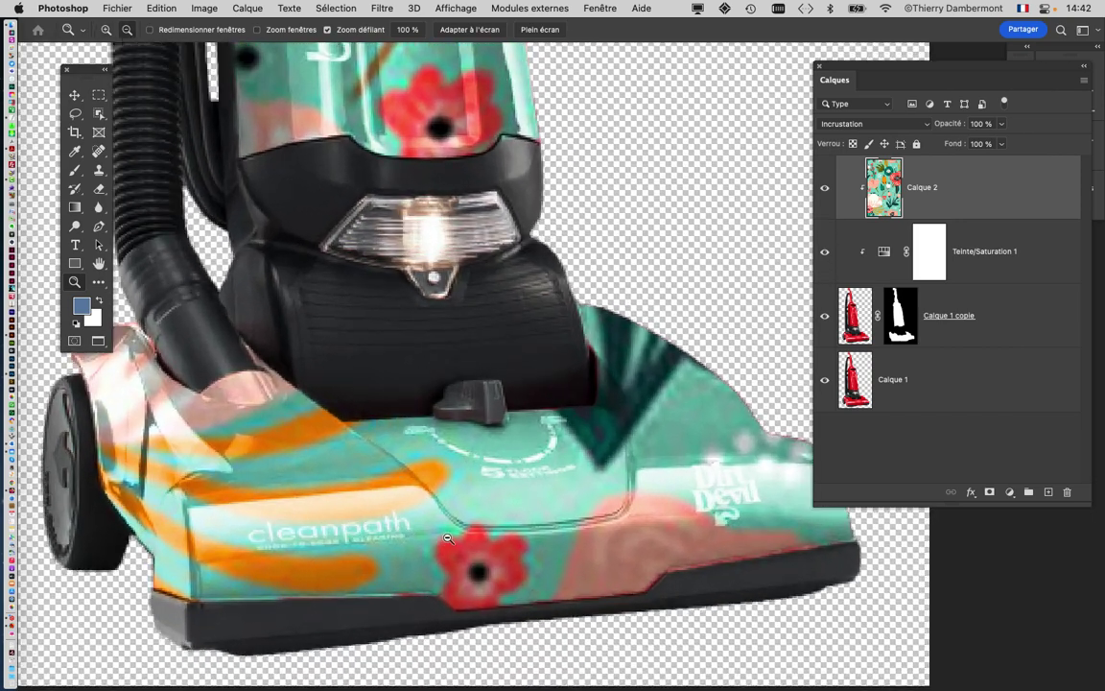
scroll(448, 539, down, 5)
drag(577, 355, 602, 461)
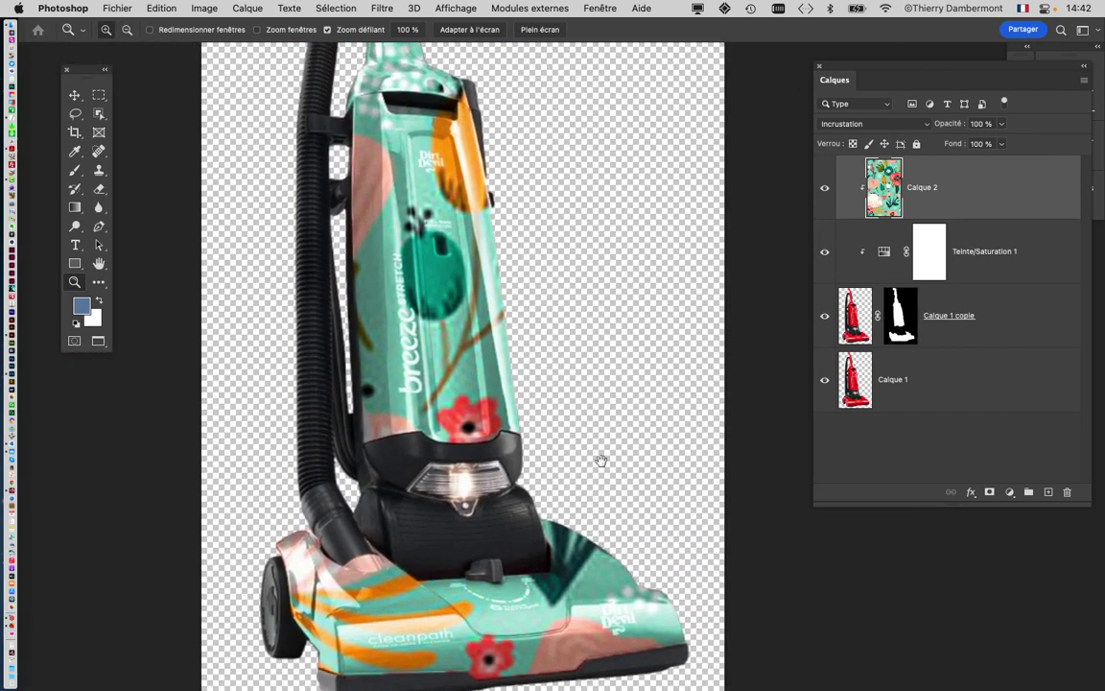
Step: Hide Calque 2 and switch Teinte/Saturation 1 off and on to compare the grey vacuum with the original red
click(909, 319)
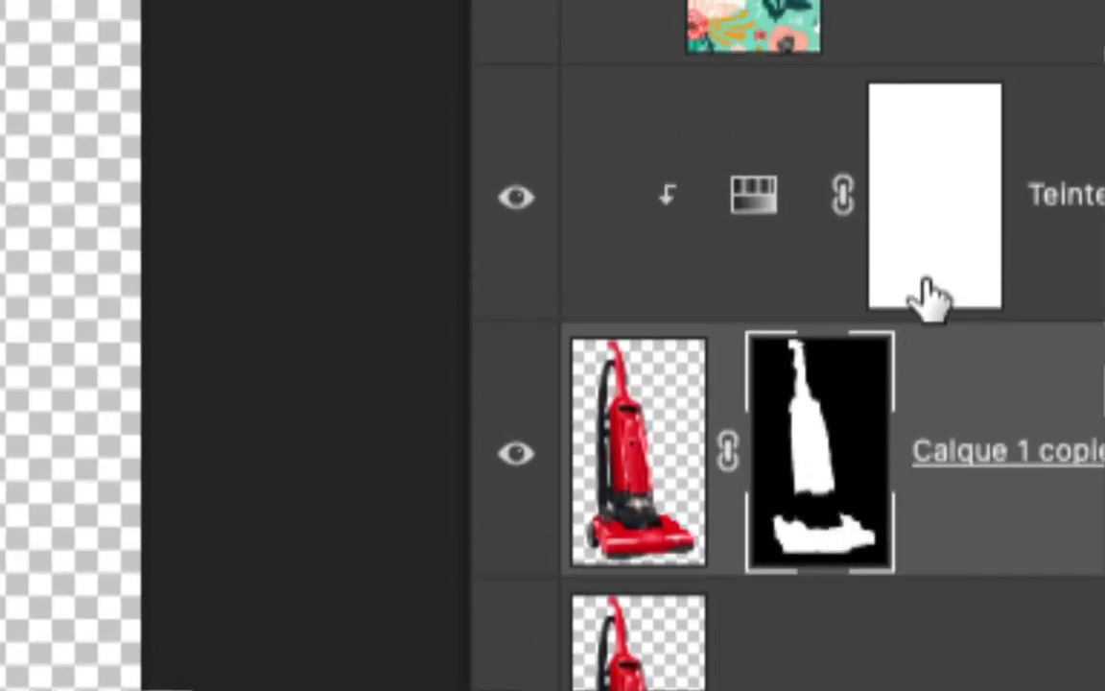
click(926, 298)
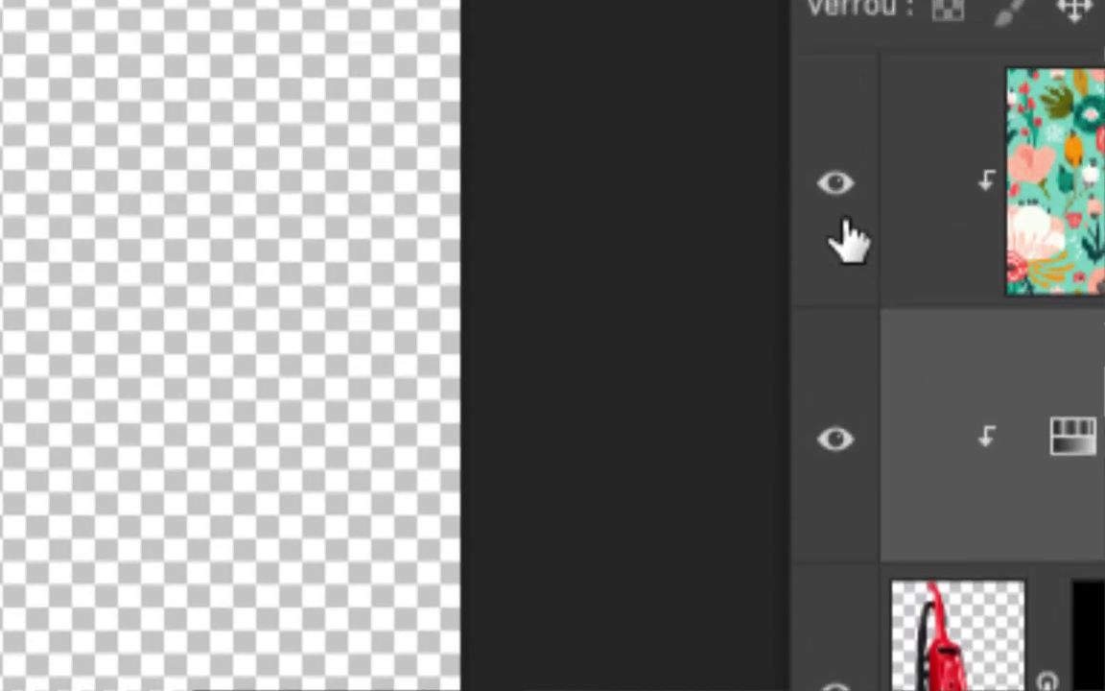
click(784, 10)
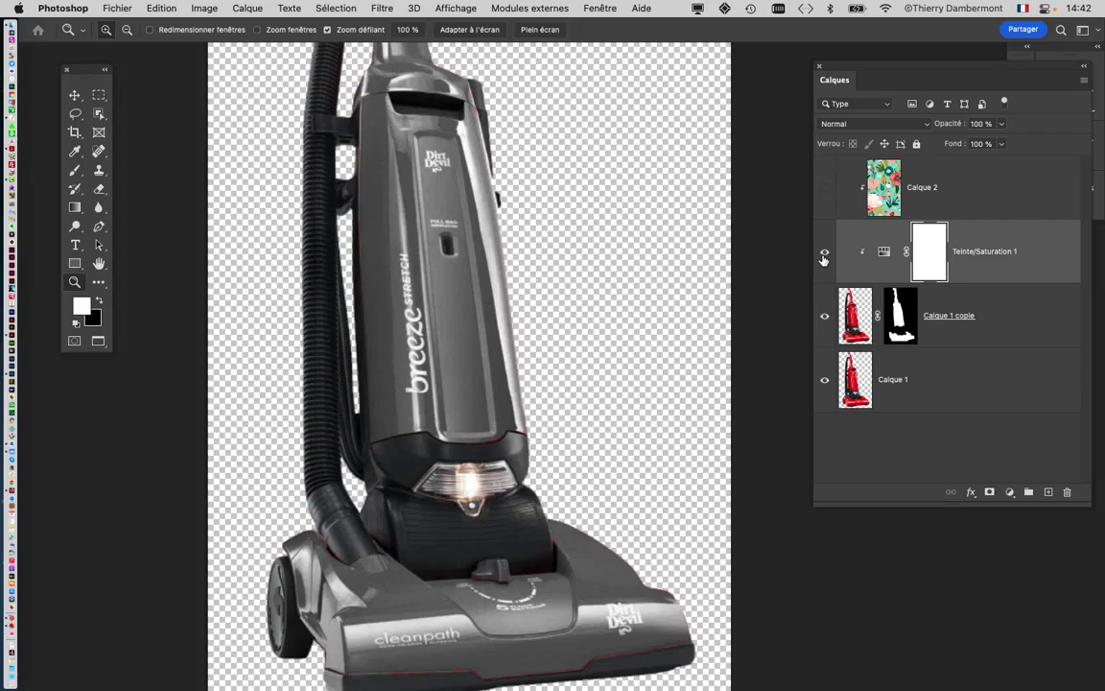
click(823, 258)
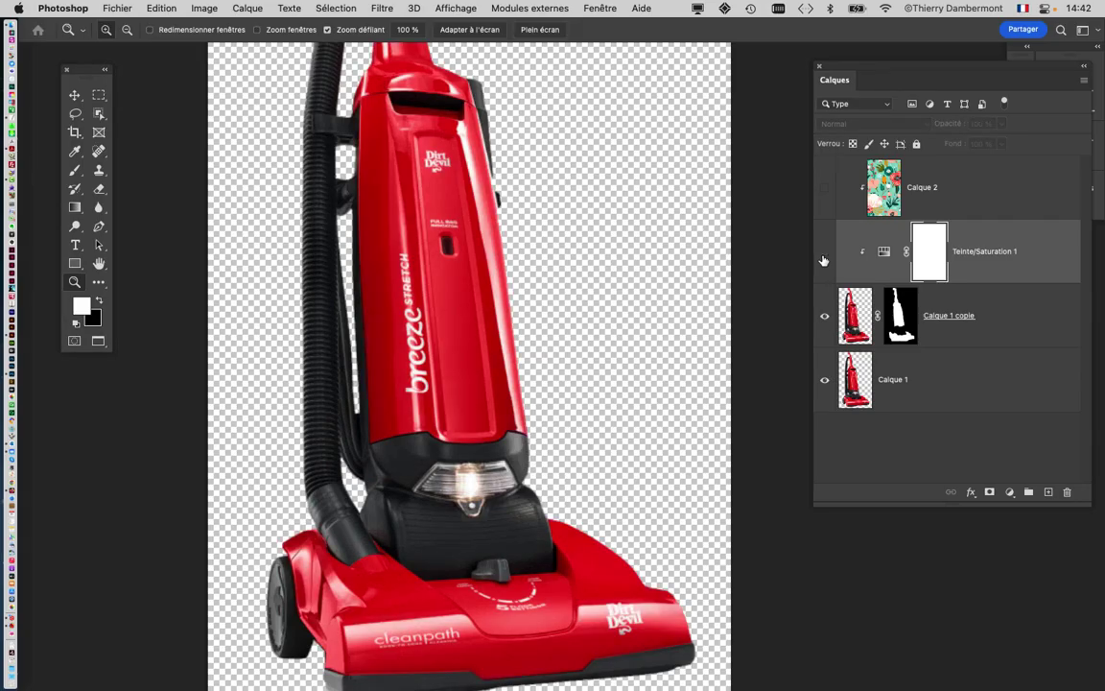
click(823, 255)
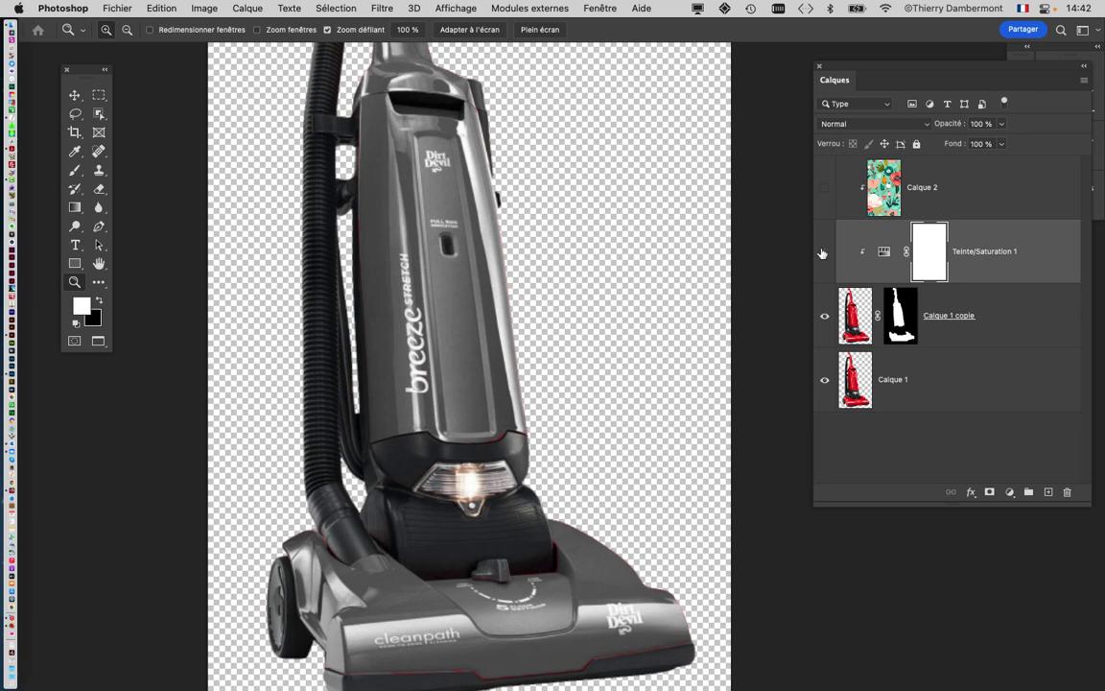
click(821, 252)
Step: Show and select Calque 2, and toggle Teinte/Saturation 1 repeatedly to compare the pattern over the red and desaturated vacuum
click(825, 188)
click(908, 189)
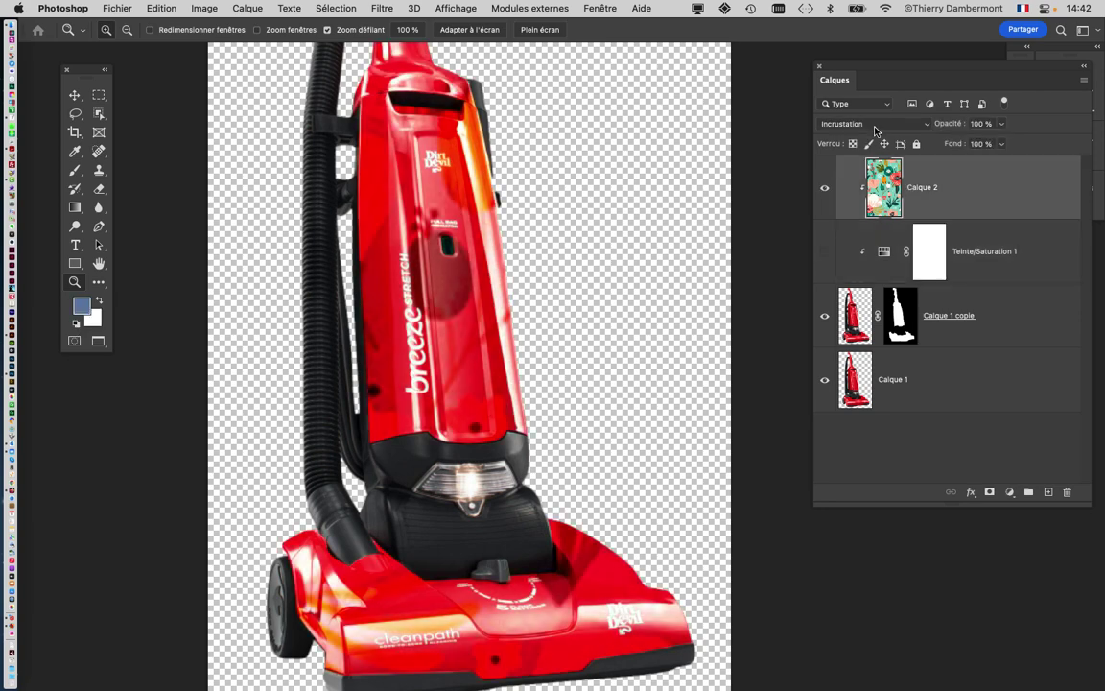
click(824, 254)
click(823, 255)
click(824, 255)
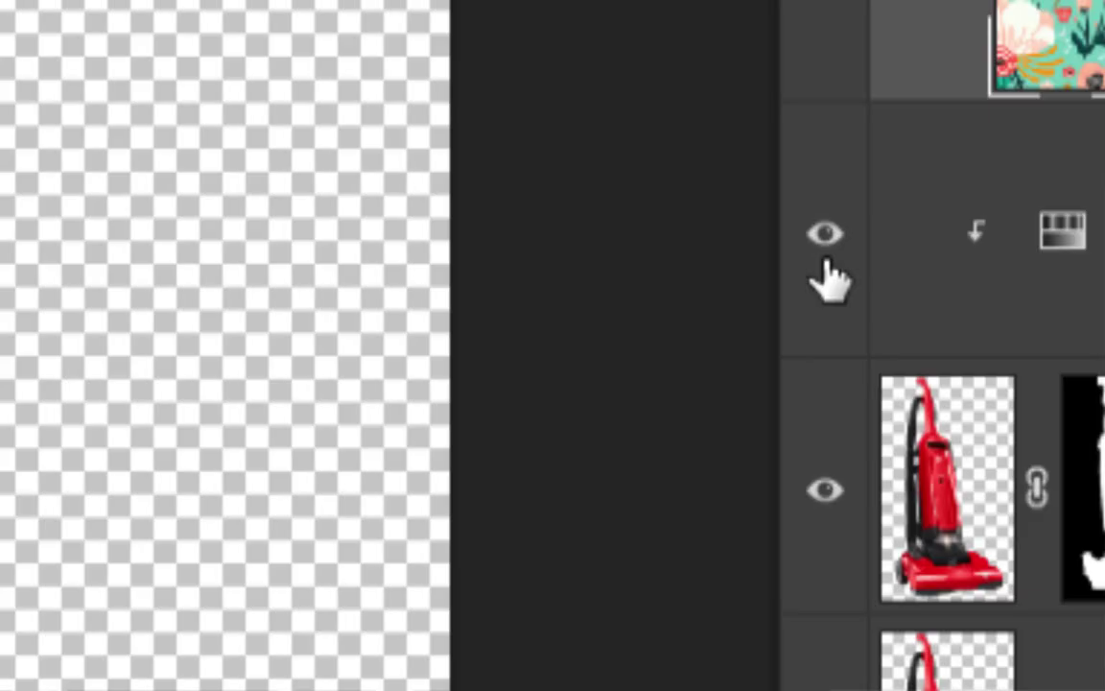
click(822, 257)
click(823, 257)
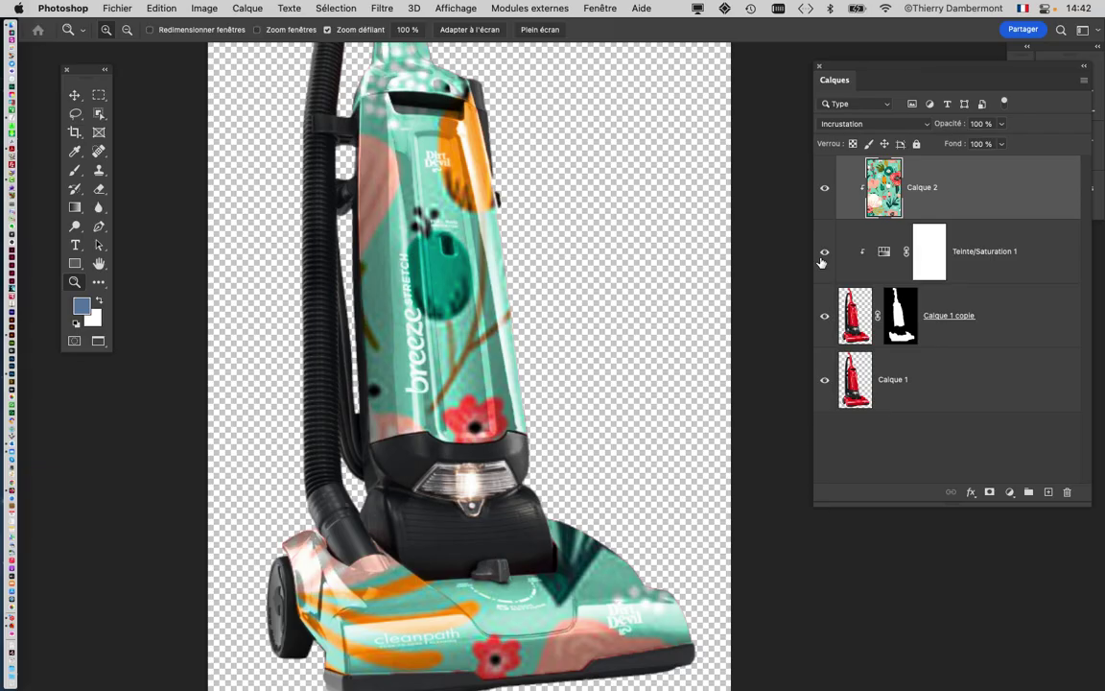
click(821, 257)
click(821, 257)
Step: Toggle Calque 2's visibility to compare the desaturated vacuum with and without the floral pattern
click(823, 189)
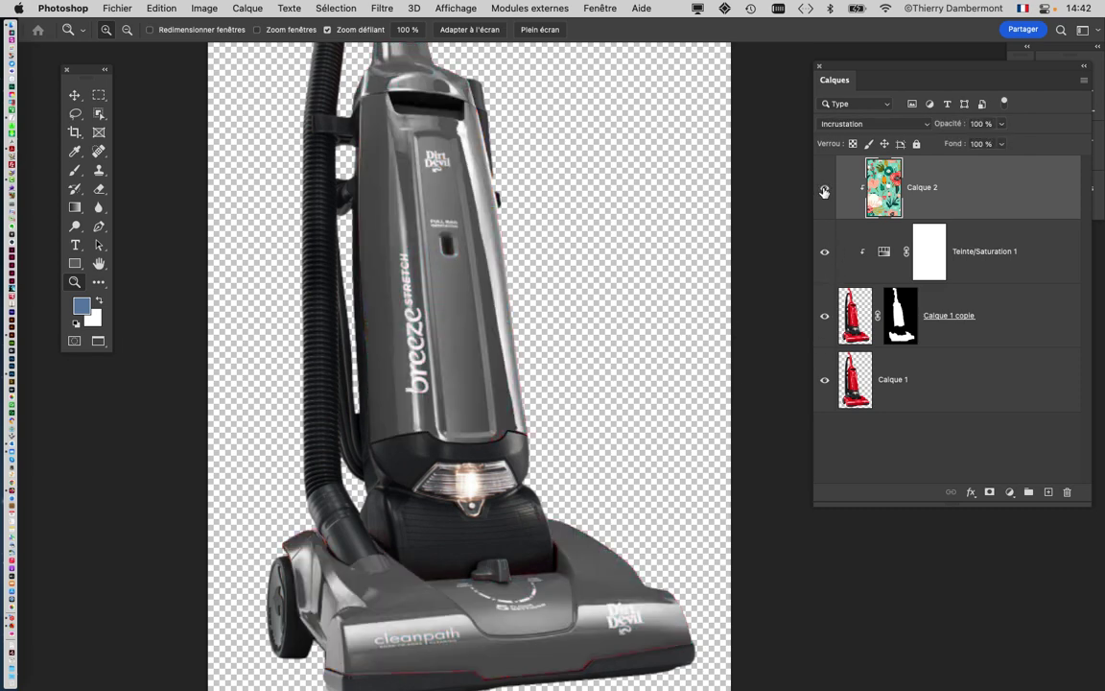
click(823, 191)
click(823, 193)
click(823, 192)
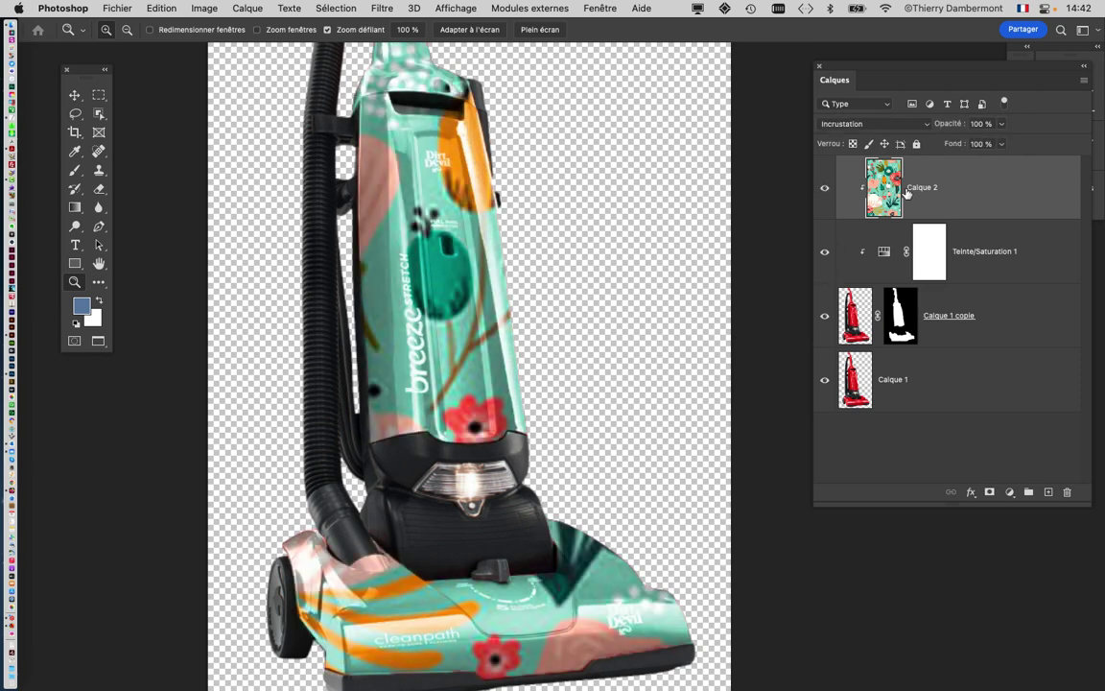
alt+click(648, 315)
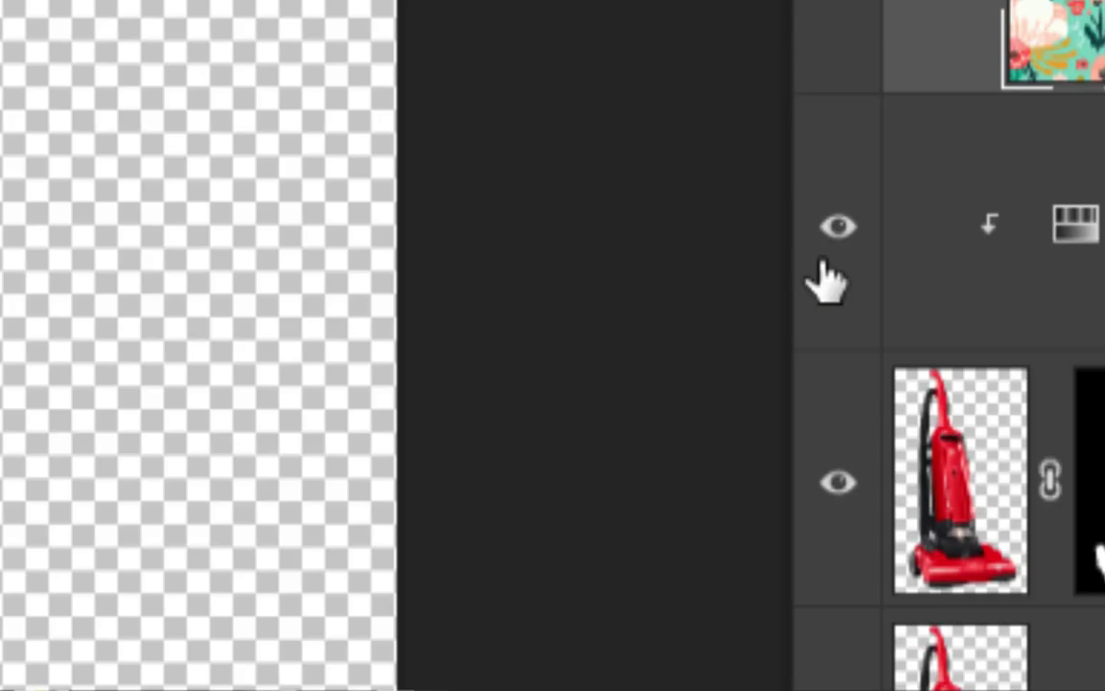
Step: Hide Teinte/Saturation 1 to examine the pattern blended directly over the red body, and show the adjustment again
click(823, 264)
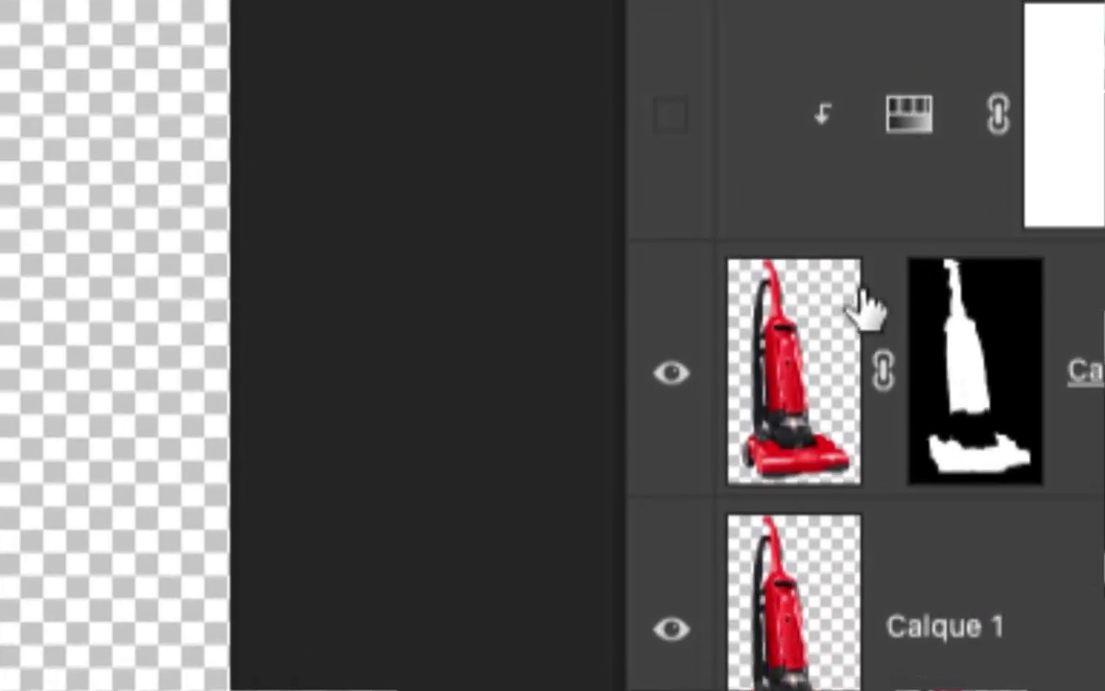
drag(1025, 408, 1013, 414)
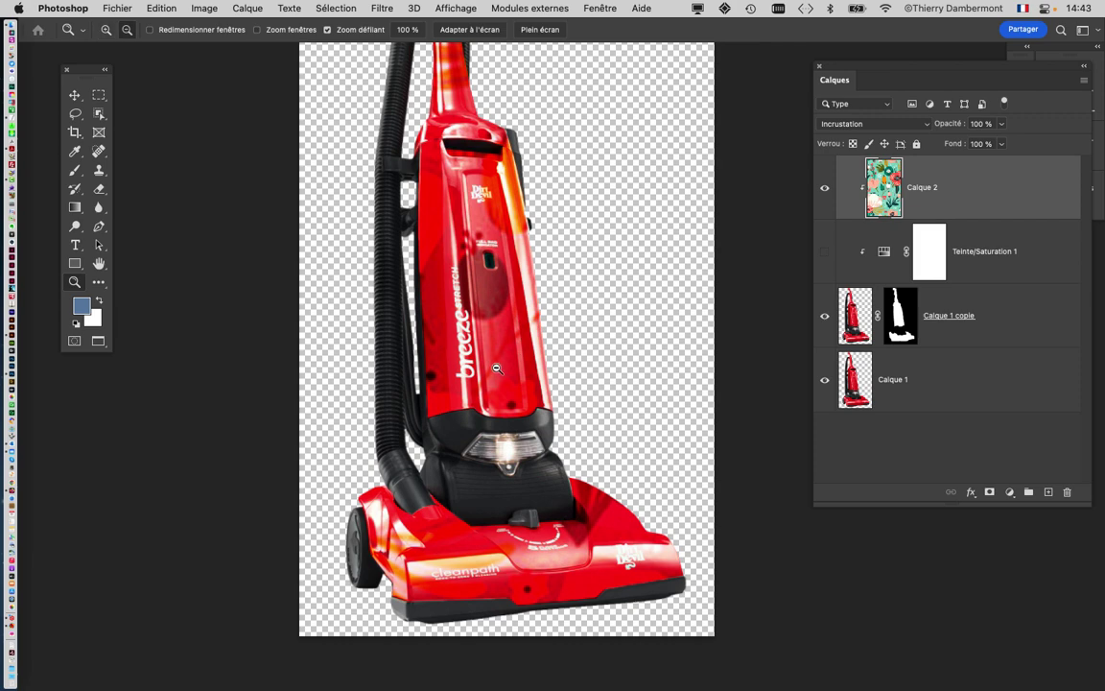
click(497, 369)
alt+click(497, 370)
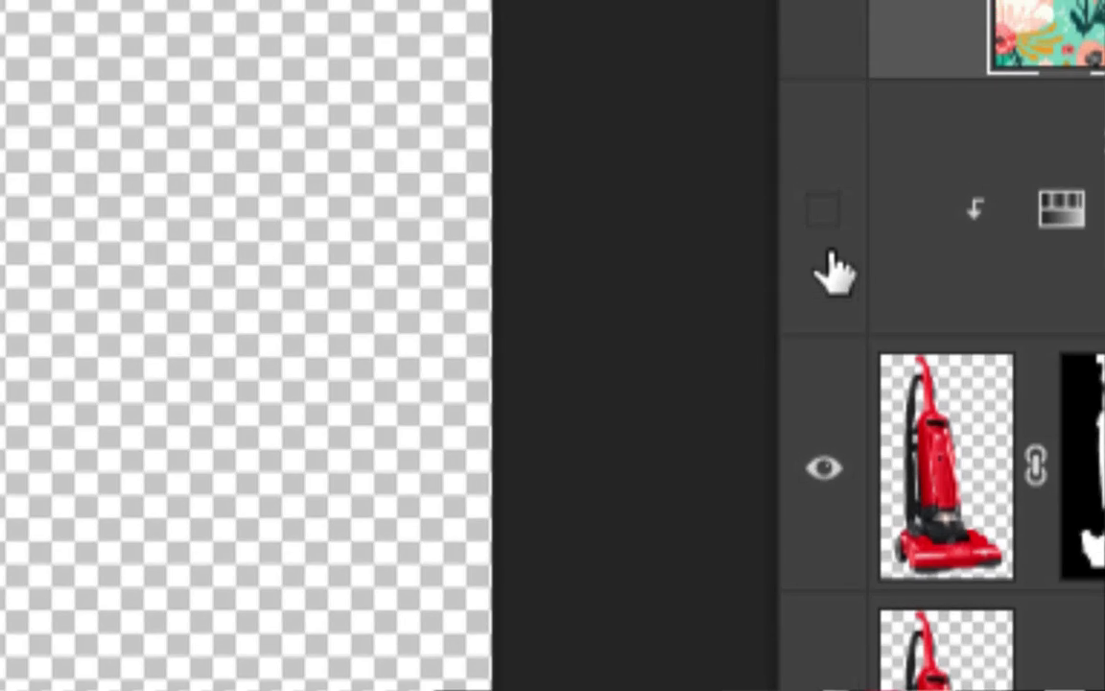
click(764, 396)
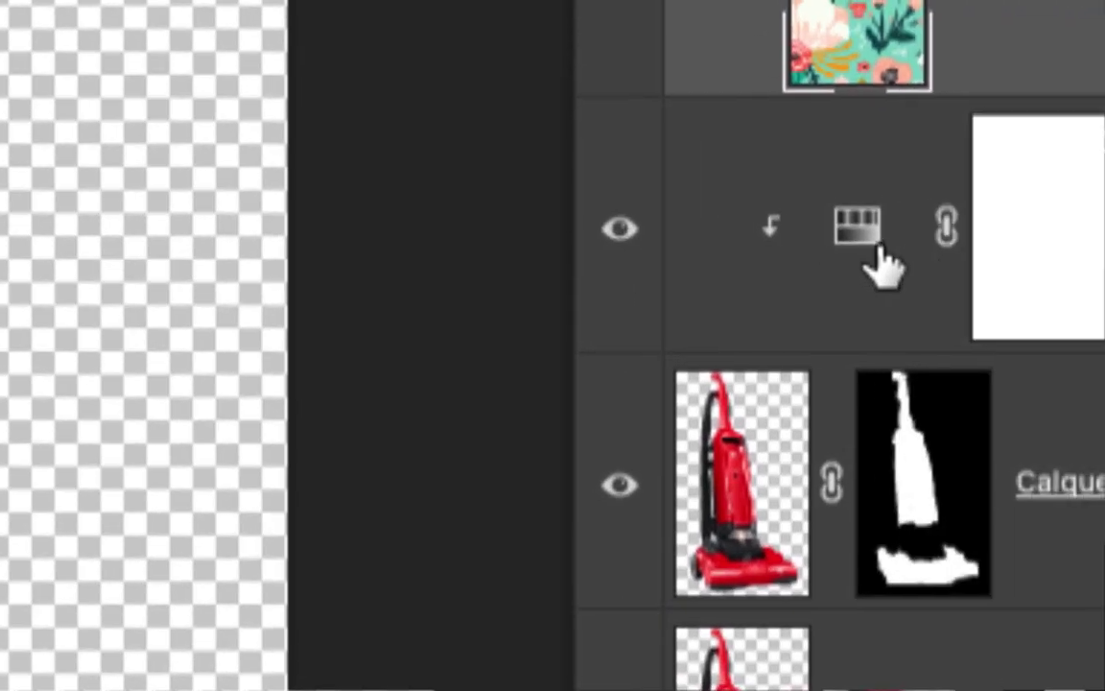
Step: Release the Teinte/Saturation 1 adjustment from its clipping mask and hide Calque 2
click(1017, 259)
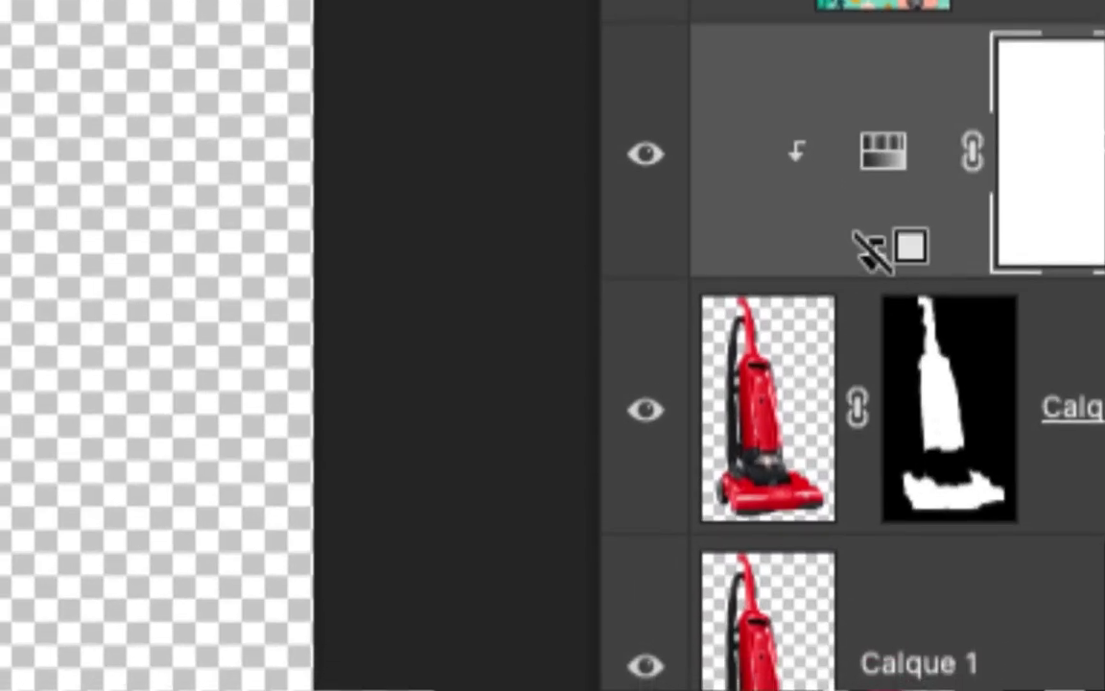
alt+click(875, 281)
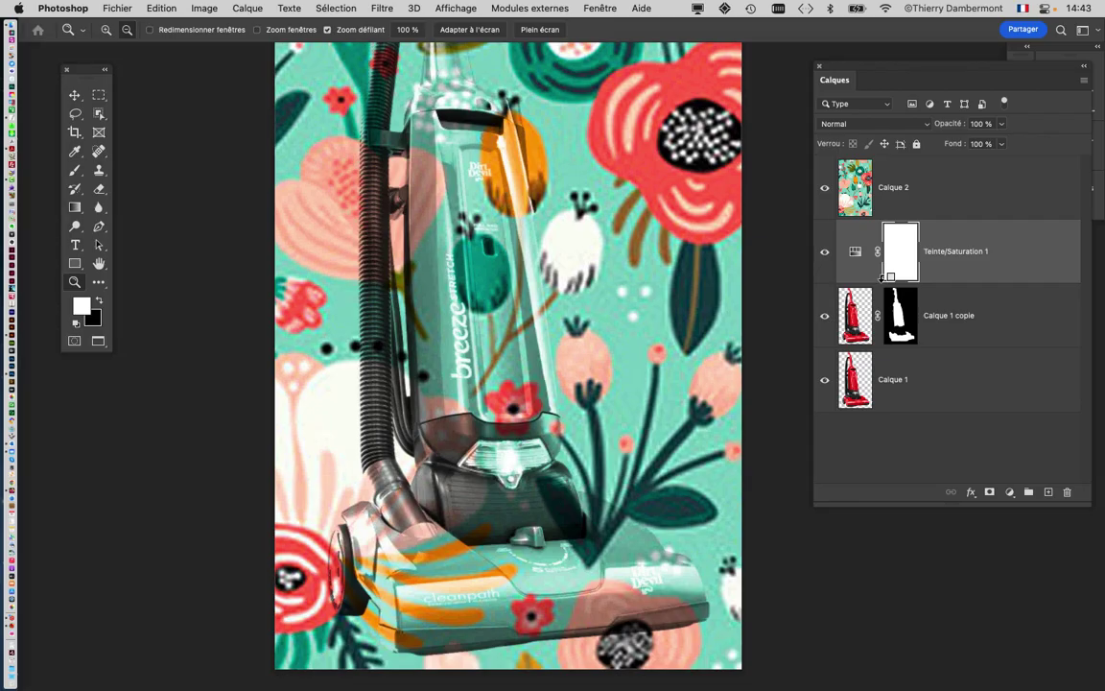
click(824, 187)
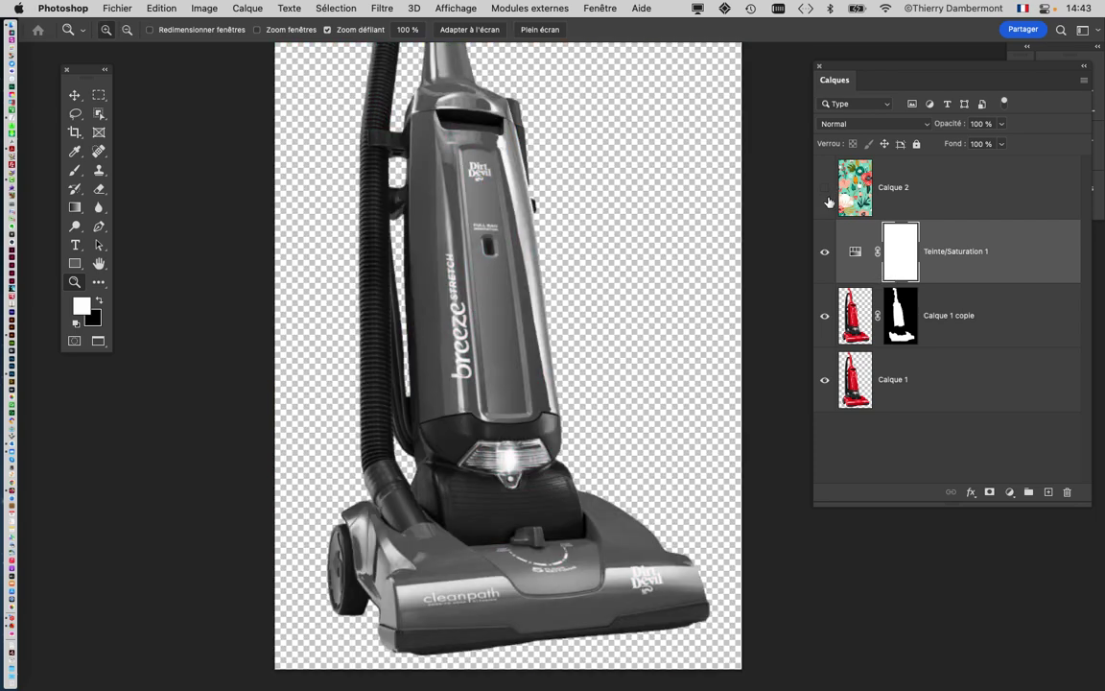
Step: Clip Teinte/Saturation 1 to Calque 1 copie and check the colour of the headlamp up close
alt+click(988, 279)
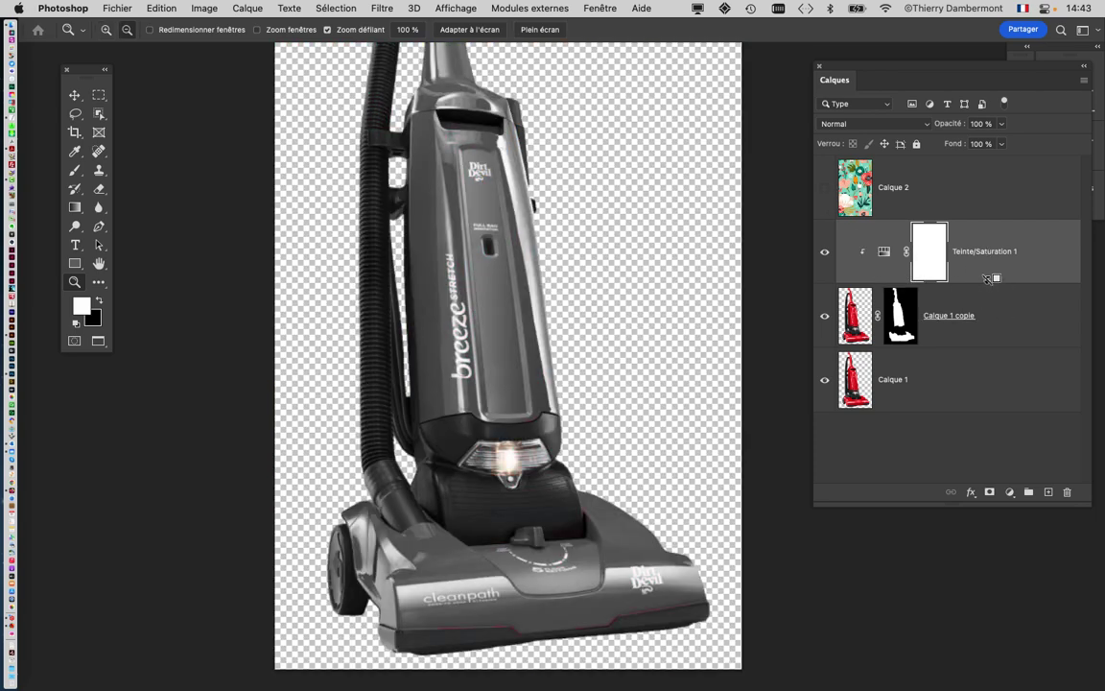
click(498, 453)
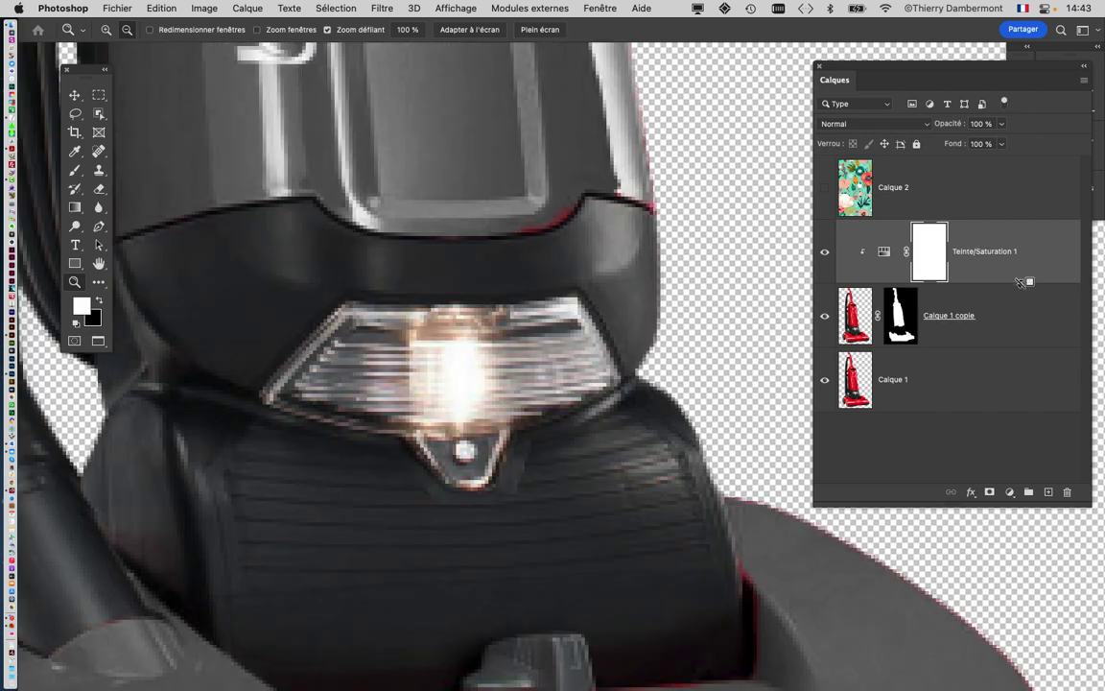
alt+click(642, 407)
alt+click(642, 406)
alt+click(581, 367)
alt+click(580, 369)
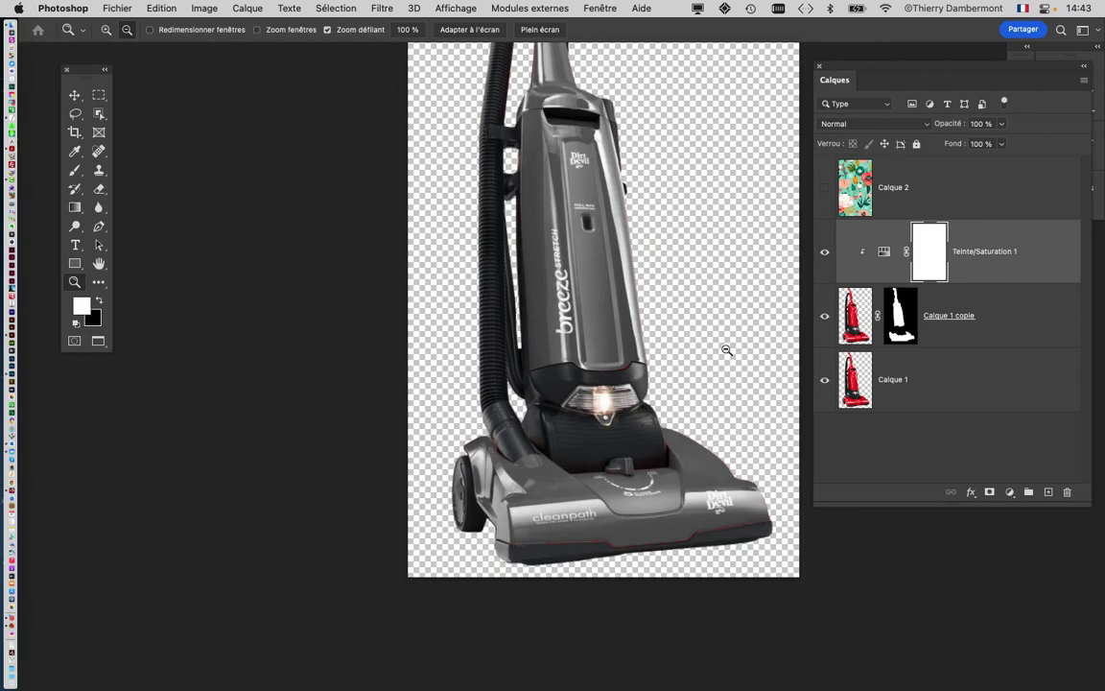
Step: Show Calque 2 and clip it with Teinte/Saturation 1 to Calque 1 copie, releasing and reapplying the clipping once for comparison
click(824, 187)
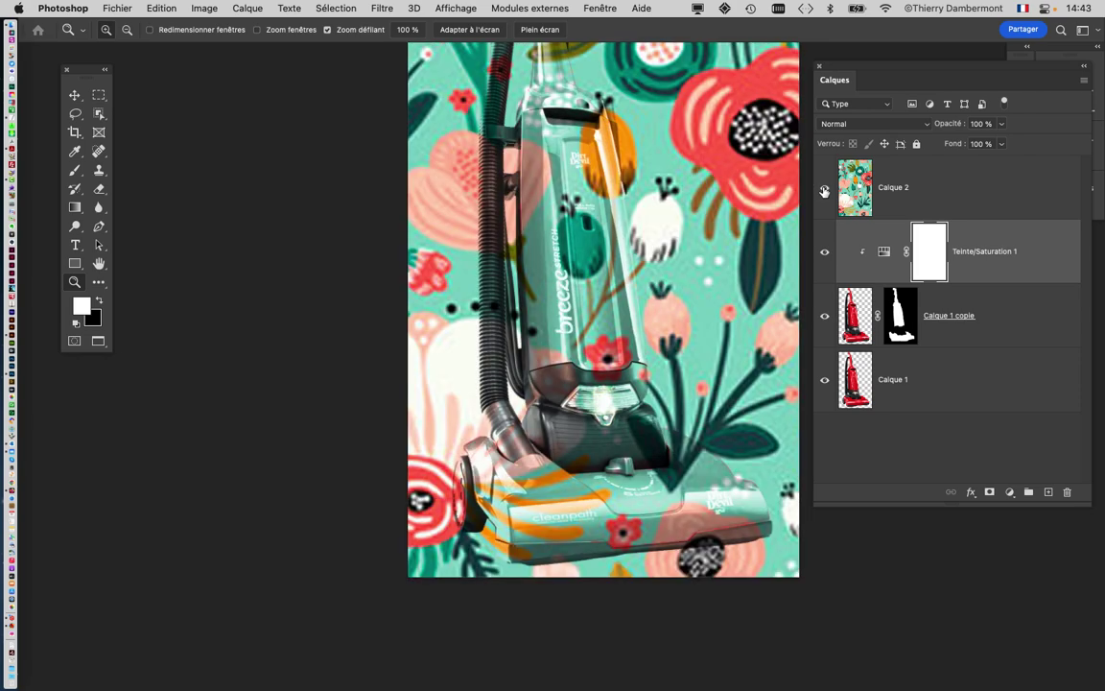
alt+click(917, 216)
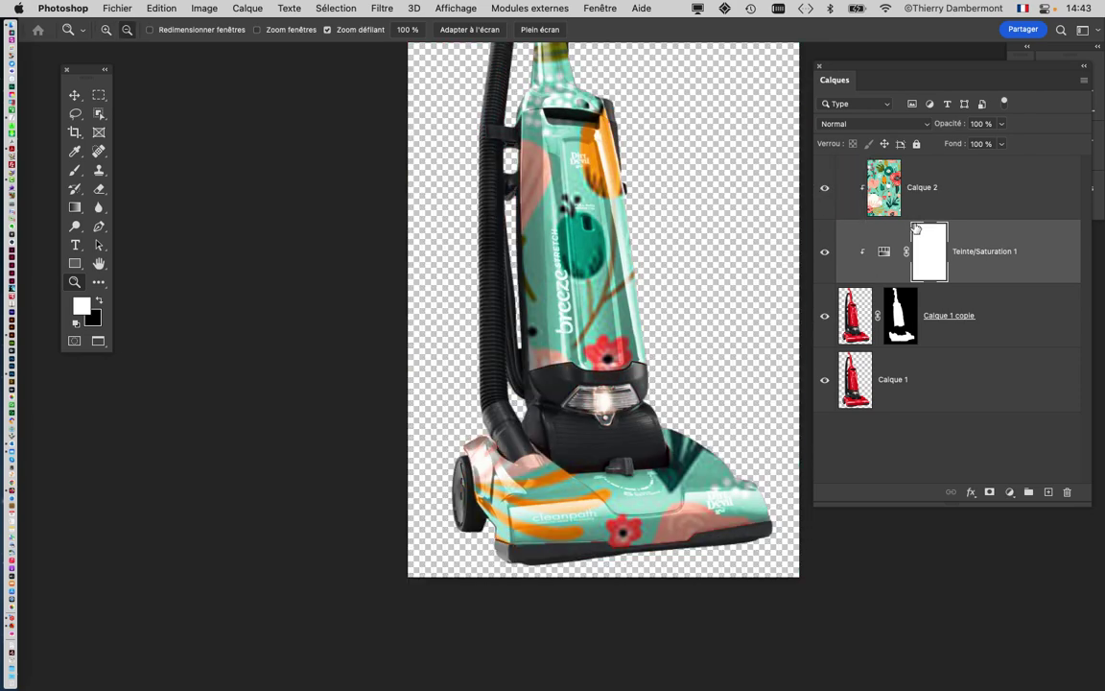
alt+click(889, 280)
alt+click(886, 284)
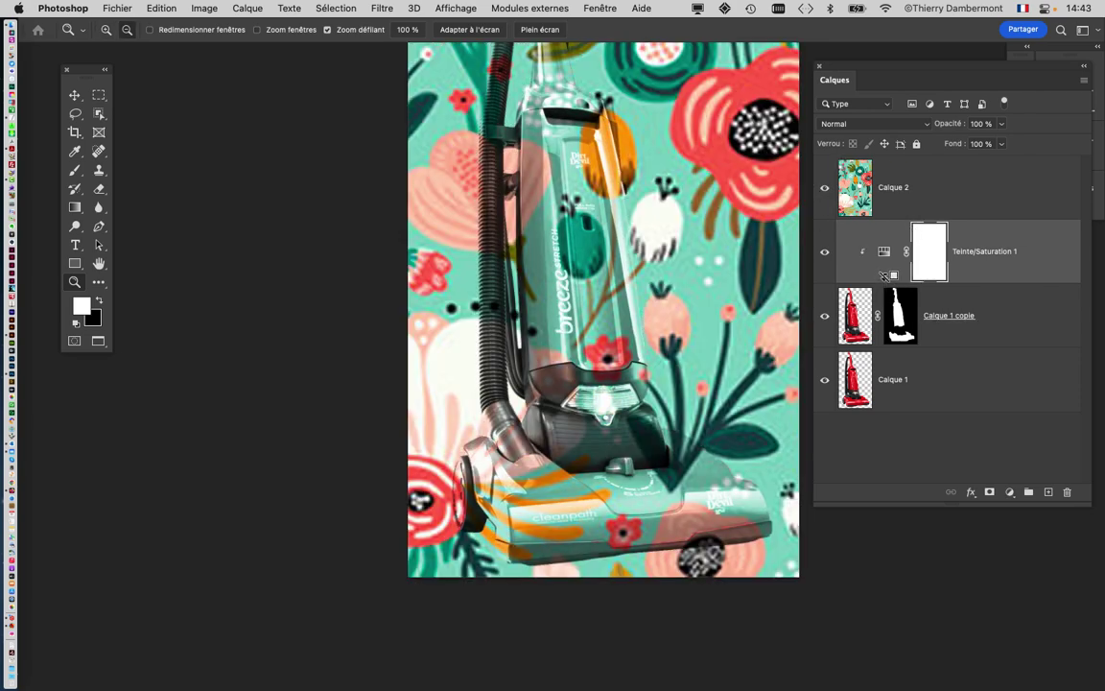
alt+click(894, 215)
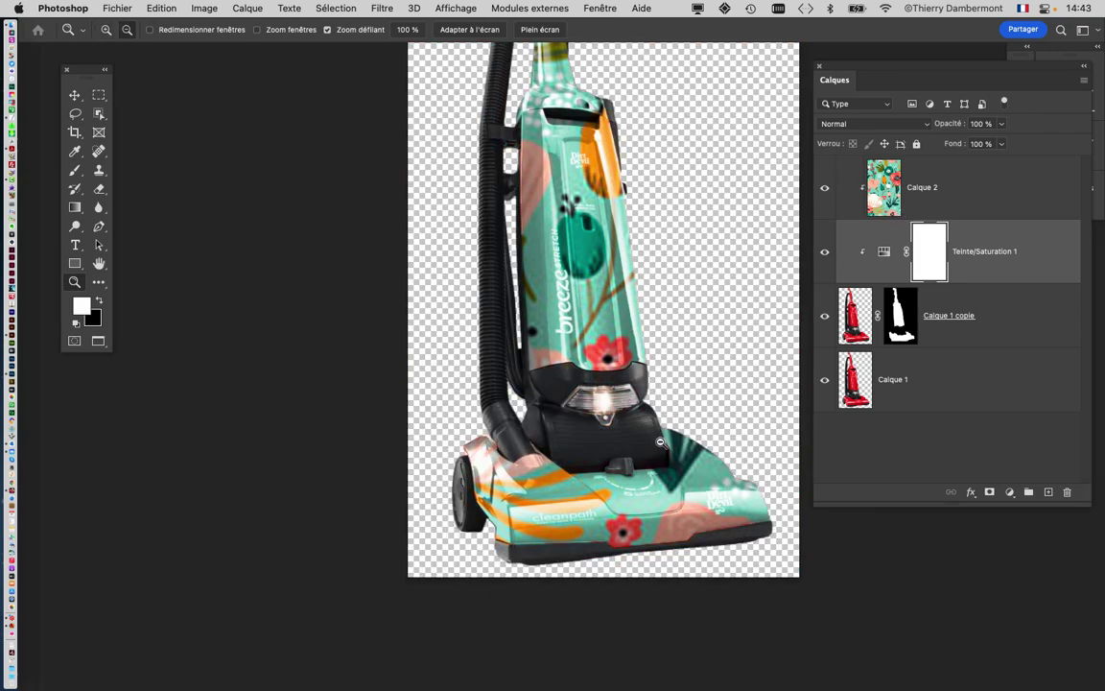
Step: Examine the mask edges around the headlamp, the black housing and the hose for how cleanly the pattern is cut out
click(585, 382)
drag(585, 381, 354, 499)
click(575, 446)
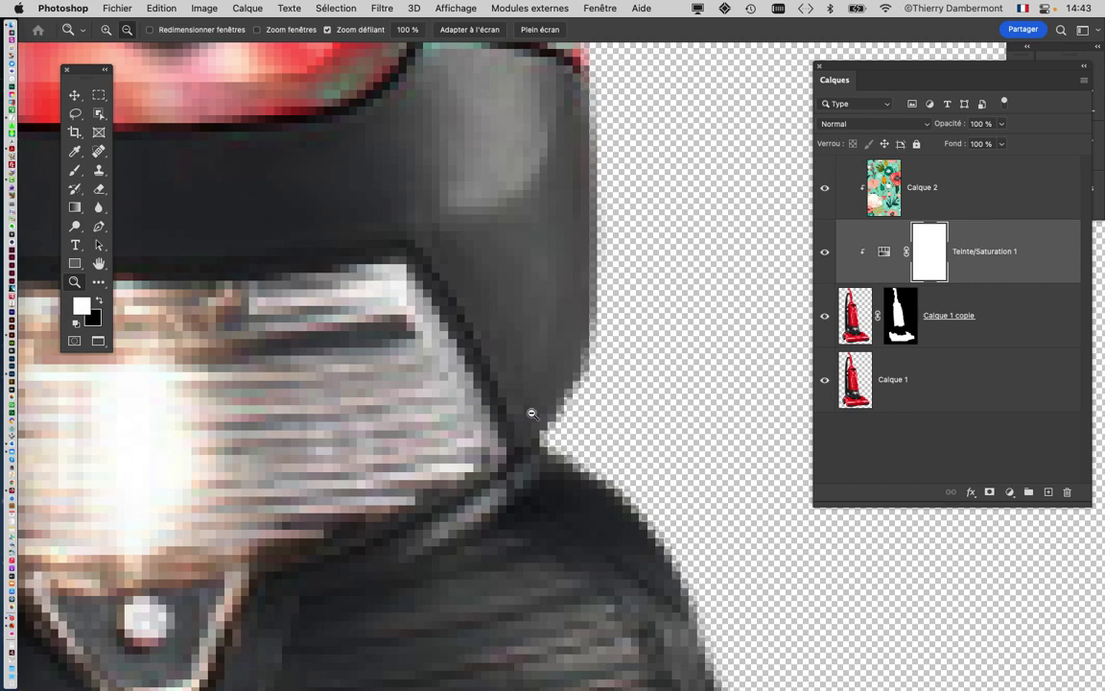
alt+click(546, 450)
alt+click(494, 408)
alt+click(494, 417)
alt+click(493, 417)
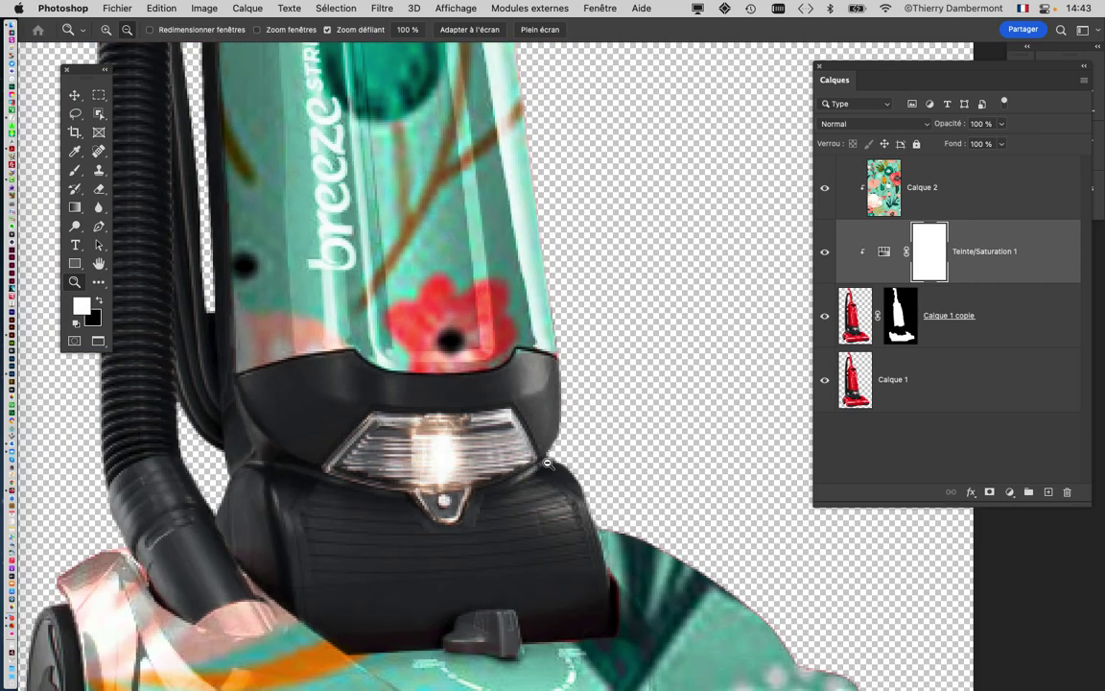
scroll(379, 381, up, 6)
scroll(376, 376, down, 5)
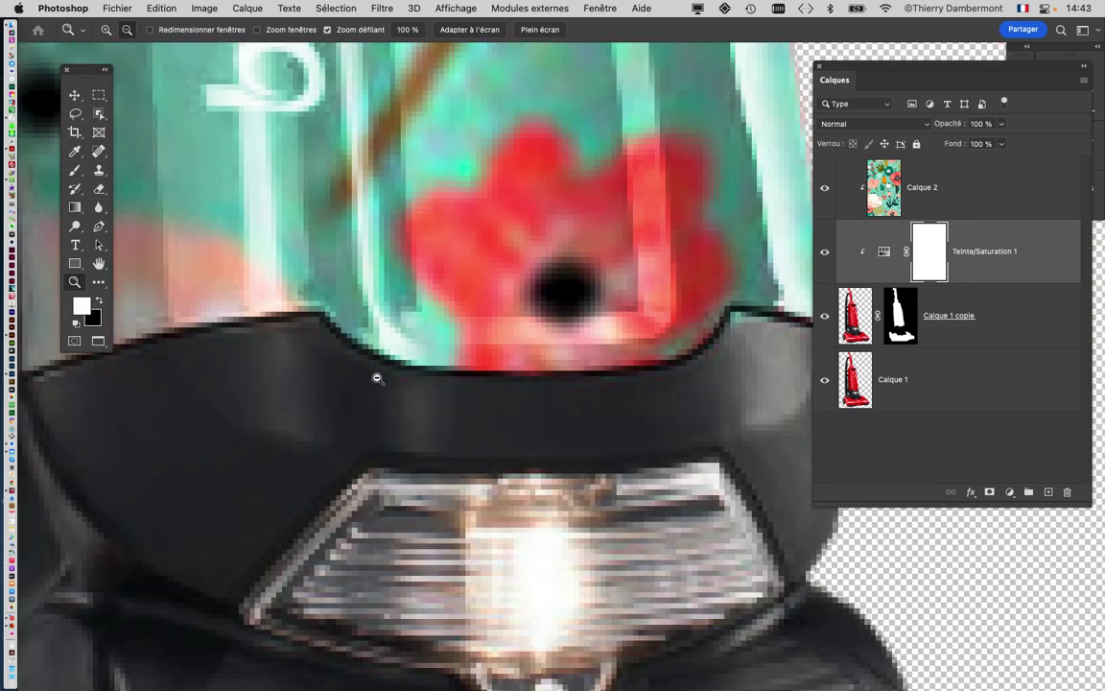
scroll(378, 379, down, 2)
scroll(376, 382, left, 5)
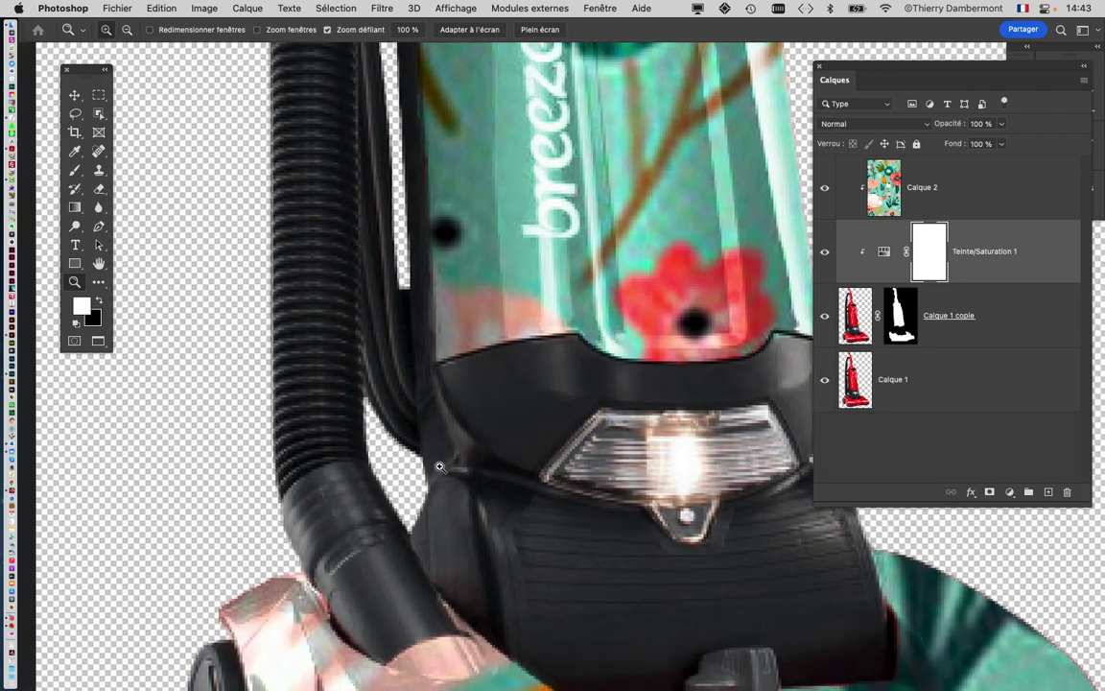
Step: Select Calque 2 and inspect its Incrustation pattern up close on the vacuum's upright body, ending on the whole image
scroll(343, 495, up, 3)
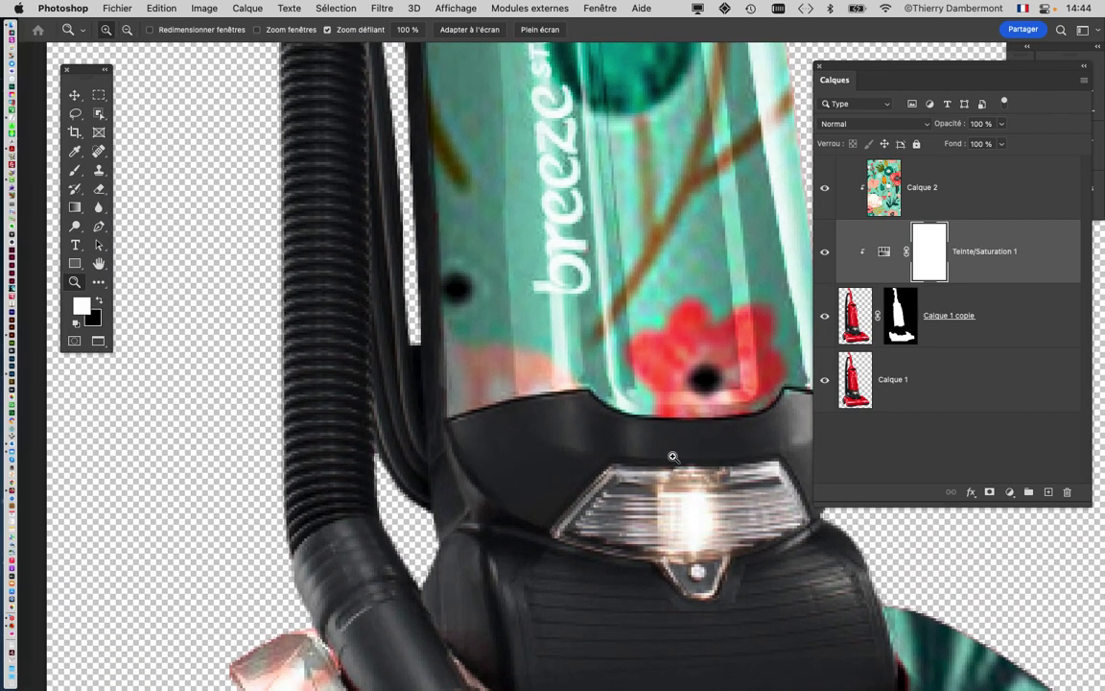
scroll(706, 433, up, 3)
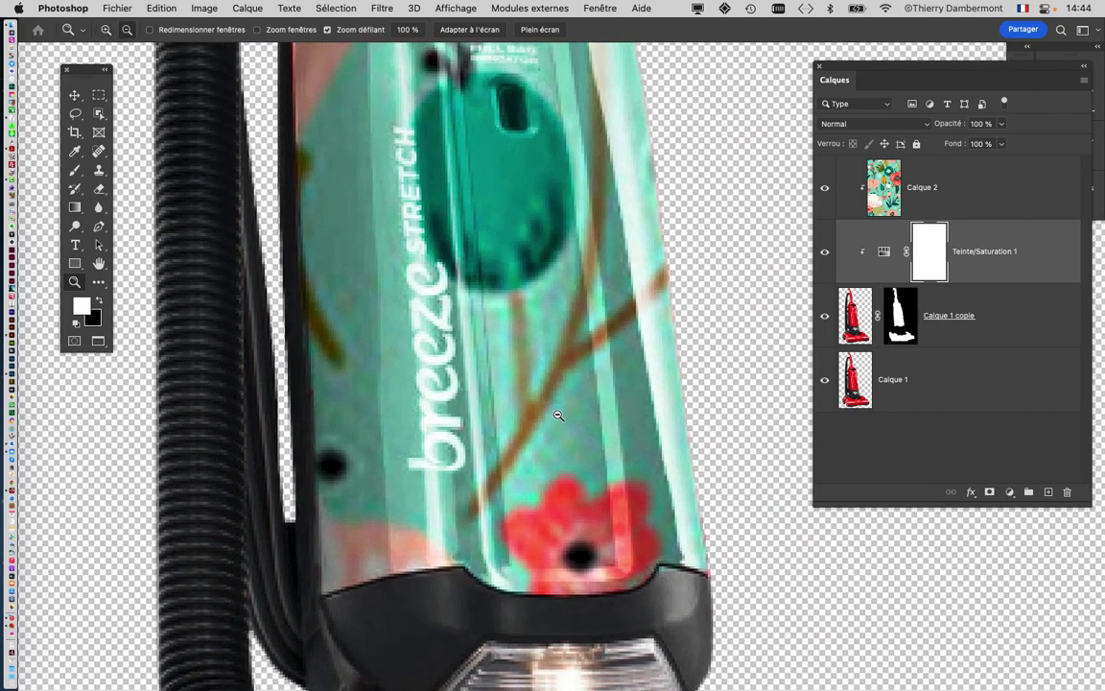
key(alt)
click(902, 191)
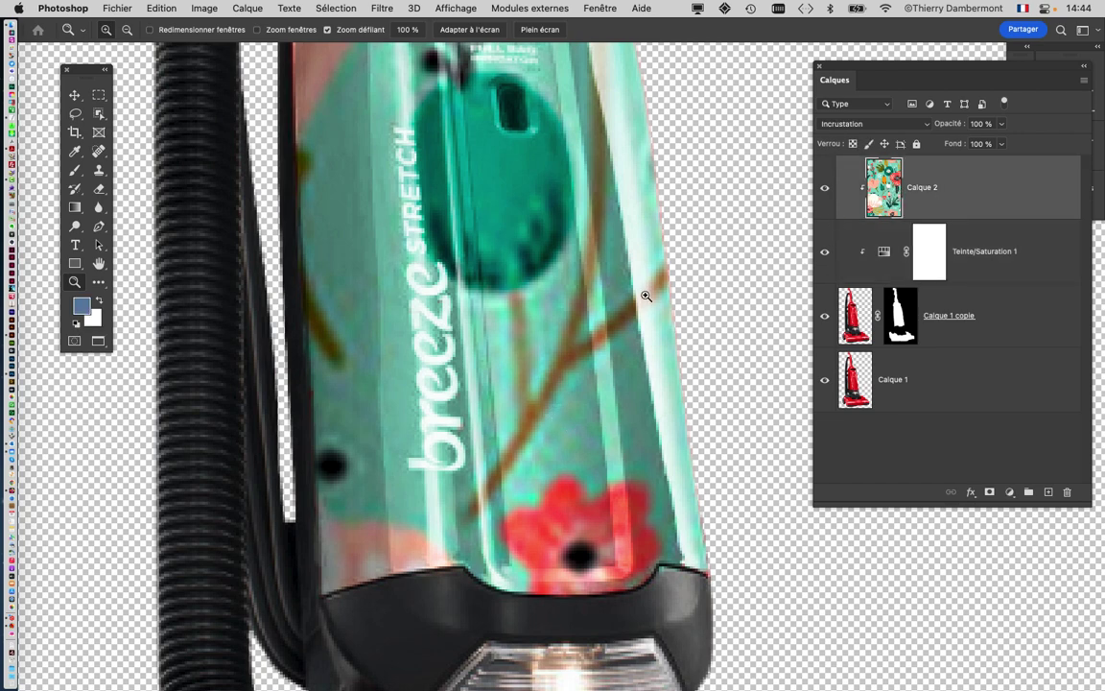
click(609, 445)
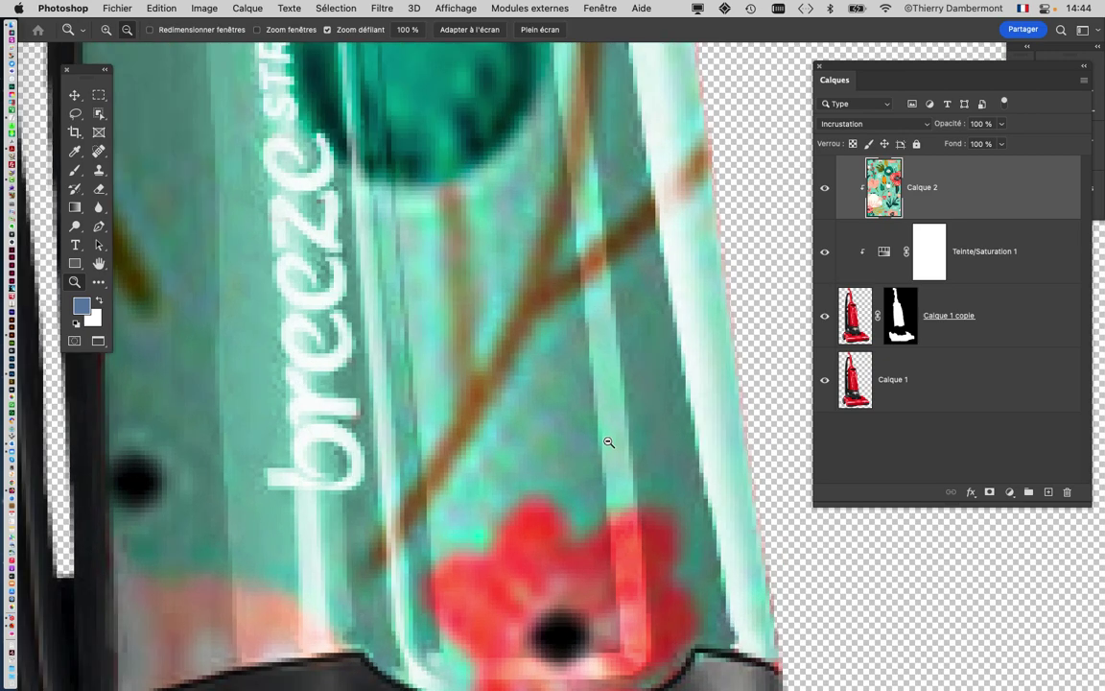
alt+click(608, 444)
alt+click(608, 444)
alt+click(608, 443)
alt+click(610, 445)
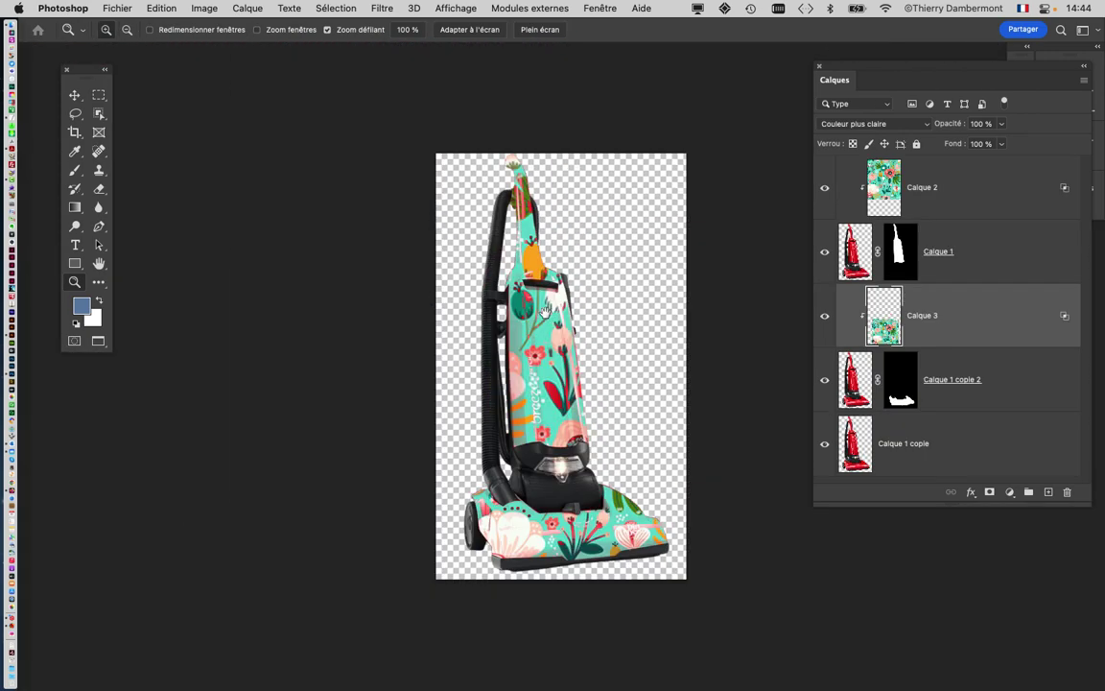
Step: Examine the Couleur plus claire floral pattern on the second composite's upright body, headlamp area and base up close
click(411, 352)
click(411, 352)
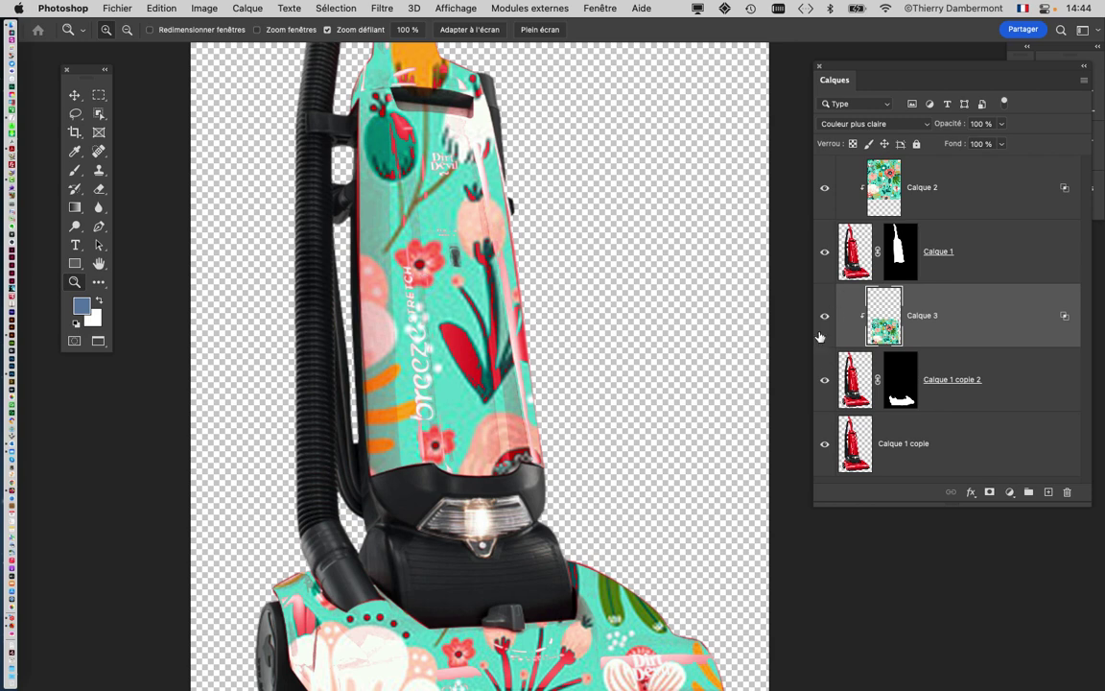
drag(486, 473, 509, 315)
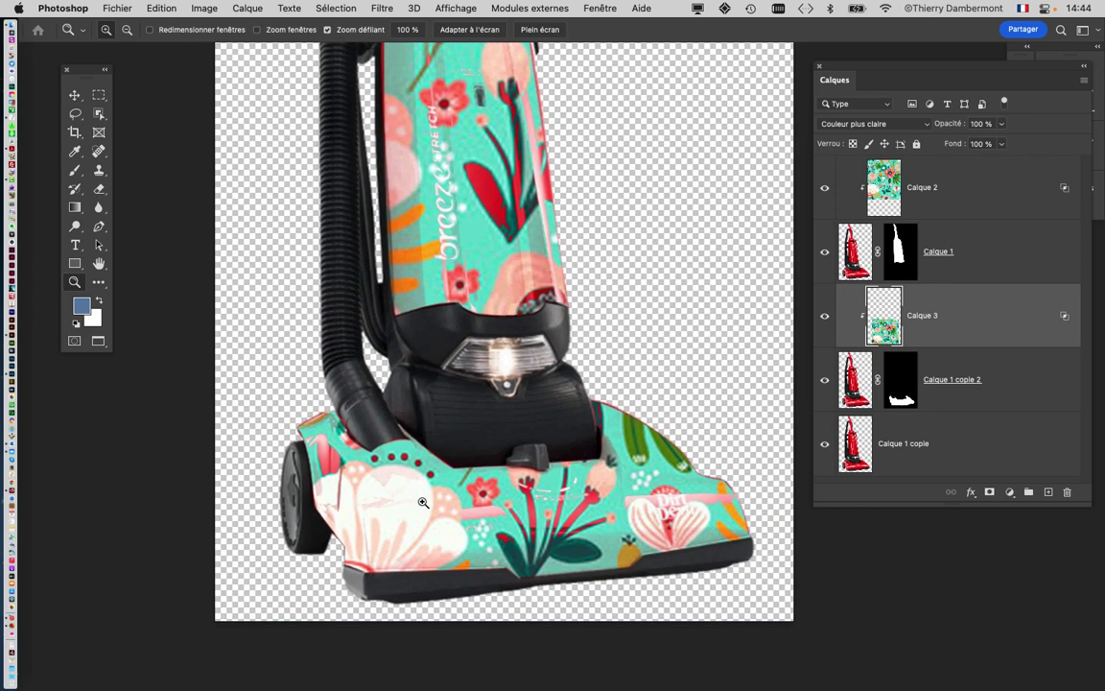
scroll(423, 501, up, 2)
scroll(419, 505, up, 4)
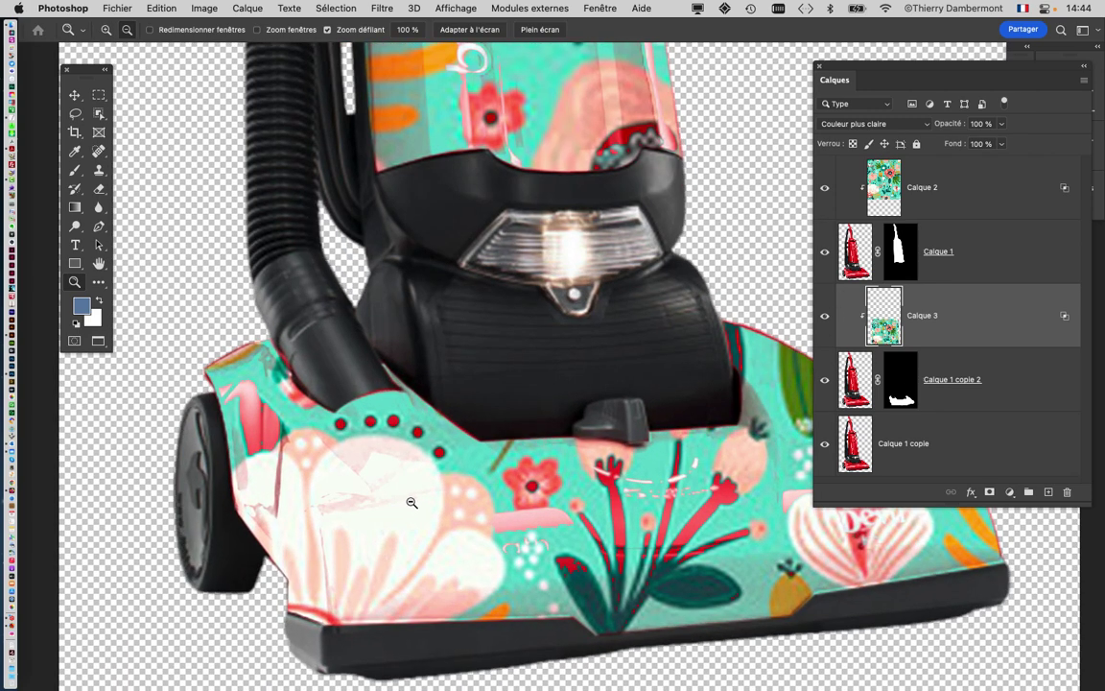
scroll(407, 470, down, 3)
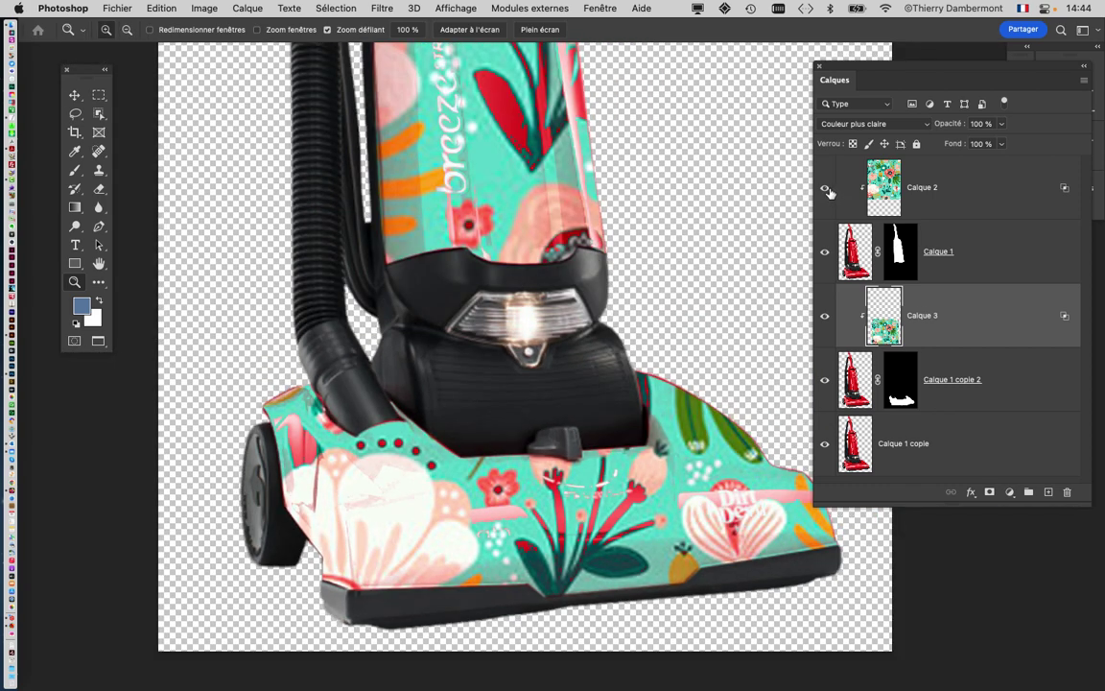
Step: Hide Calque 2, Calque 1 and Calque 3, check Calque 1 copie 2's masked base alone, and hide that layer too
drag(824, 192, 822, 388)
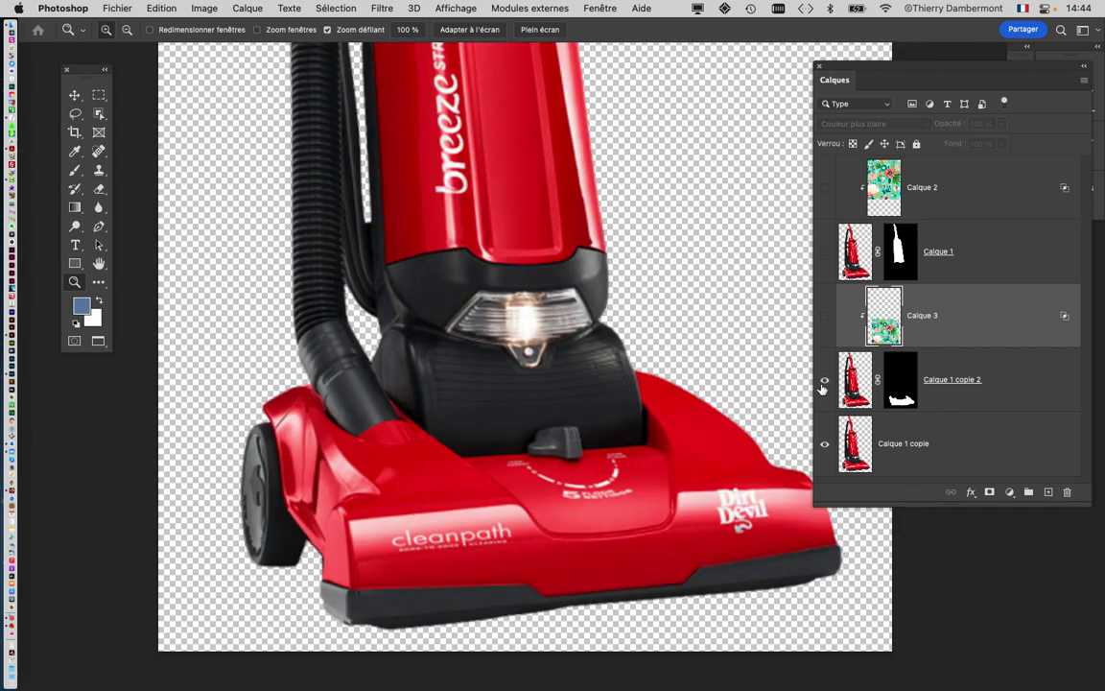
scroll(647, 374, down, 1)
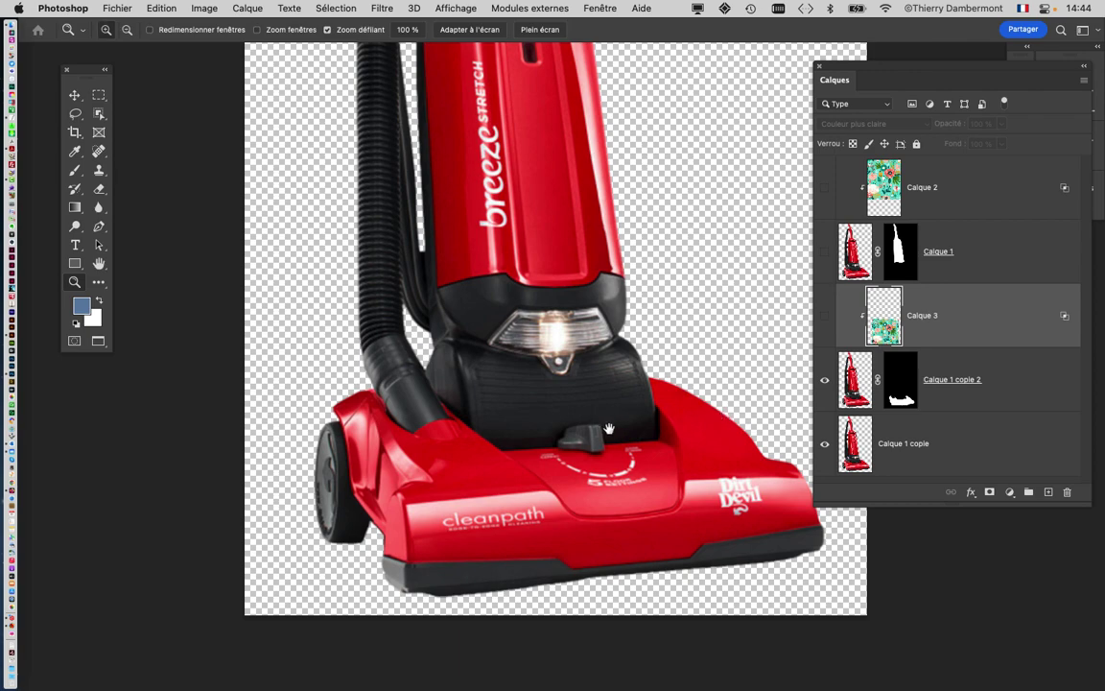
scroll(648, 373, down, 1)
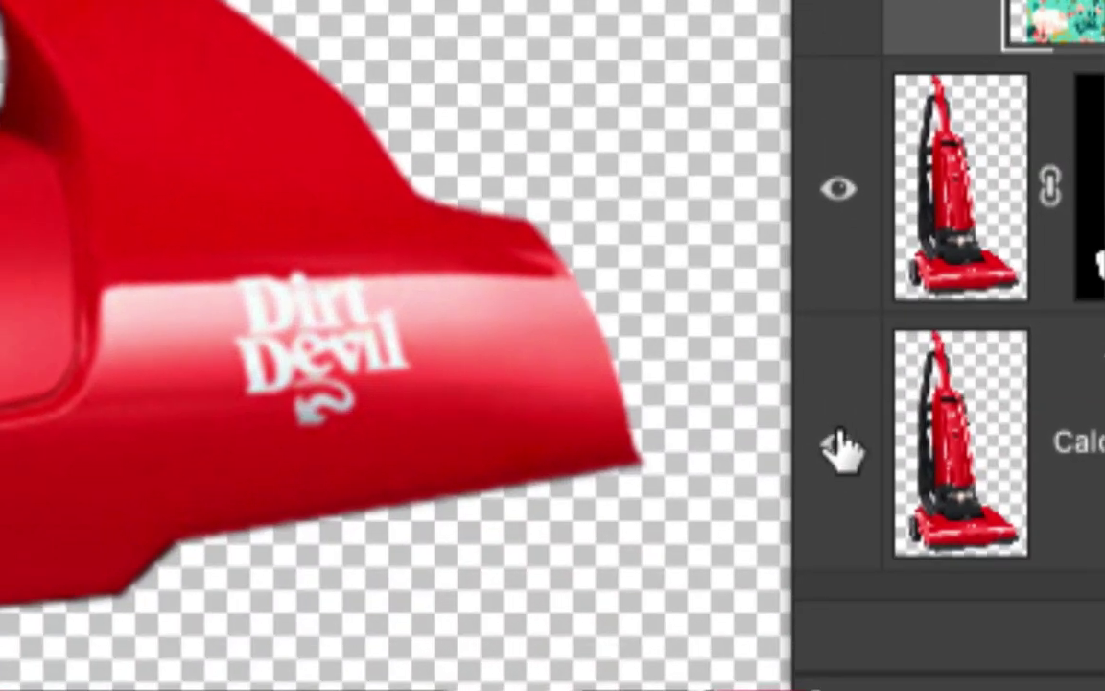
click(837, 189)
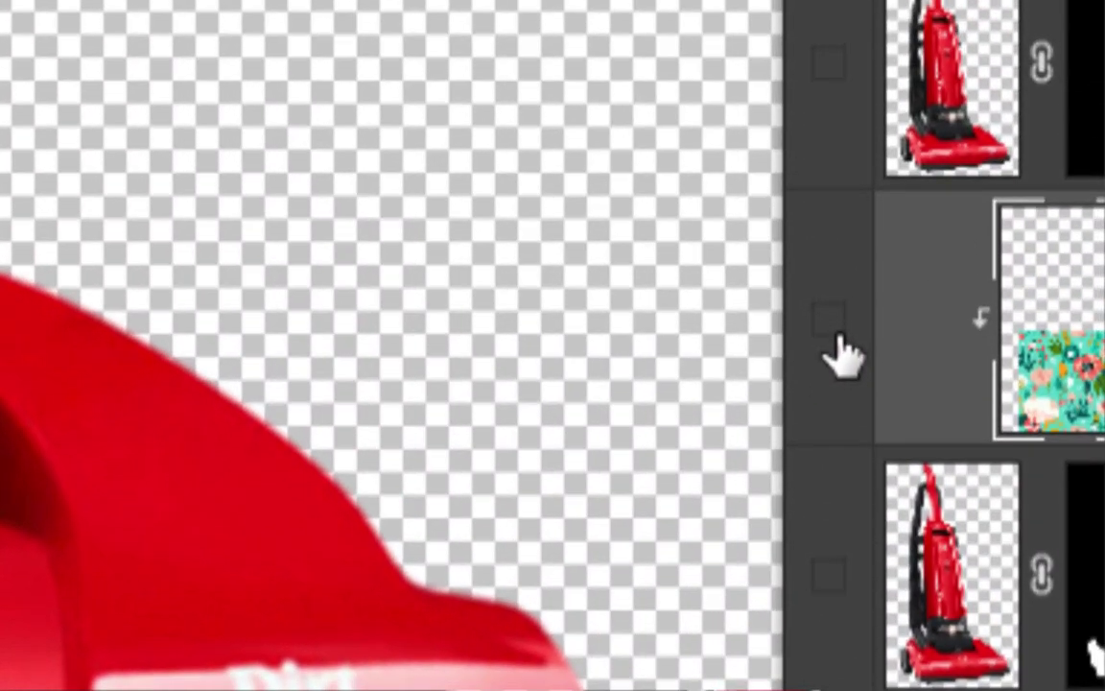
Step: Show Calque 3 with Calque 1 copie 2 to check the base, and hide them with Calque 1 copie to isolate Calque 1
drag(837, 331, 831, 573)
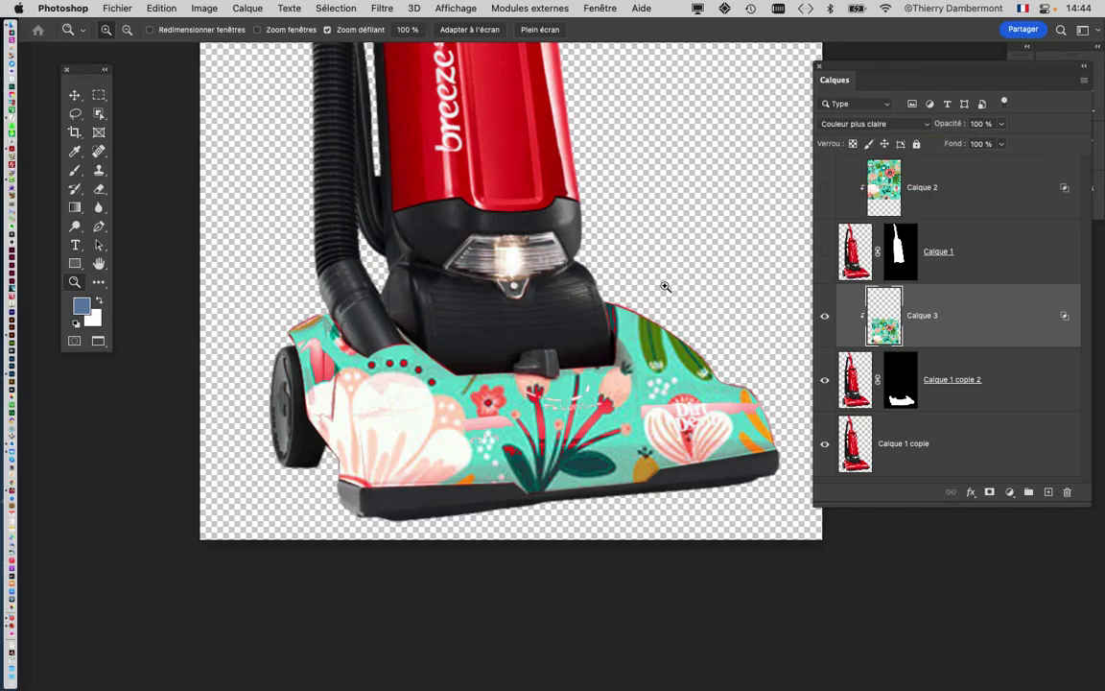
drag(824, 378, 831, 253)
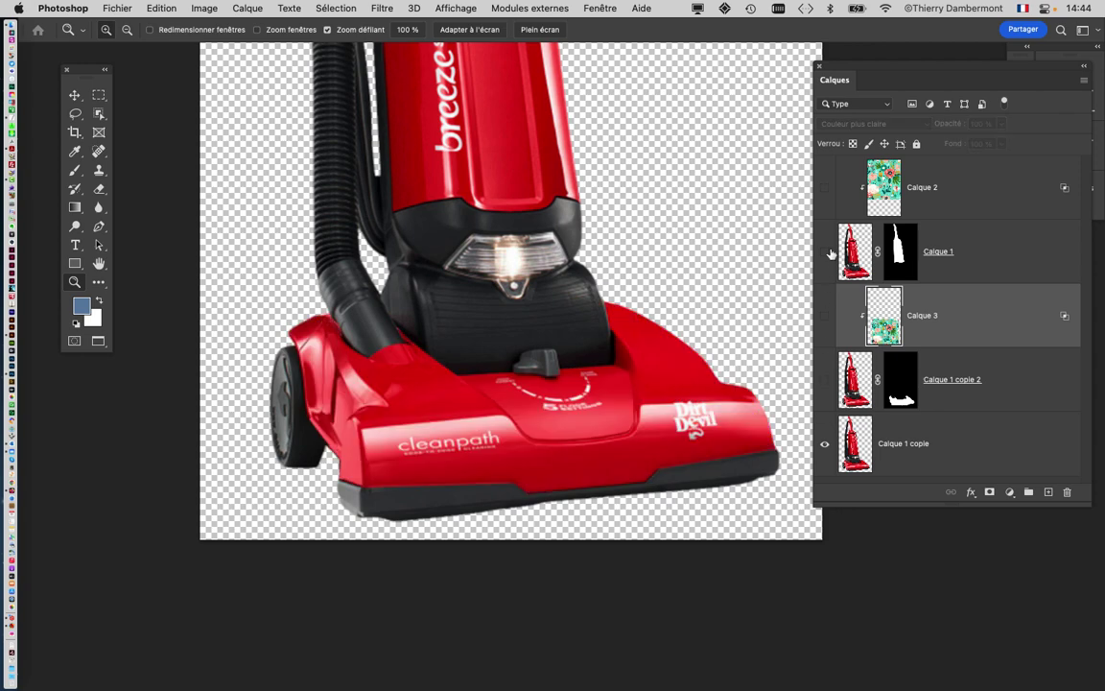
click(825, 444)
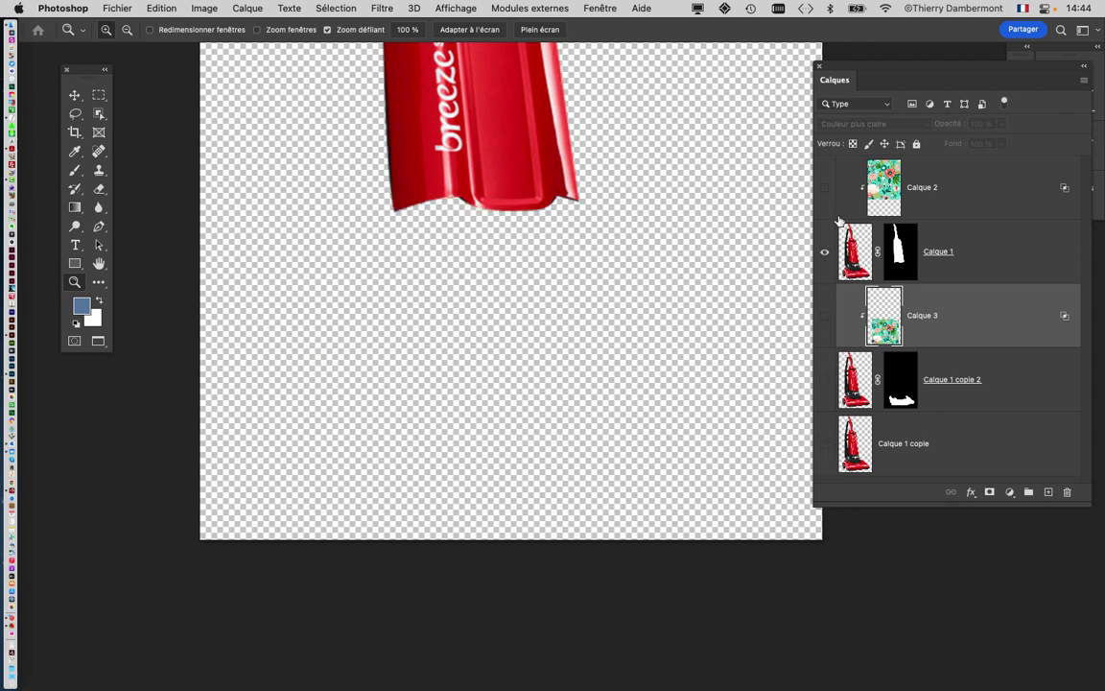
Step: Show and select Calque 2, and show Calque 3, Calque 1 copie 2 and Calque 1 copie again to view the full composite
scroll(705, 345, up, 5)
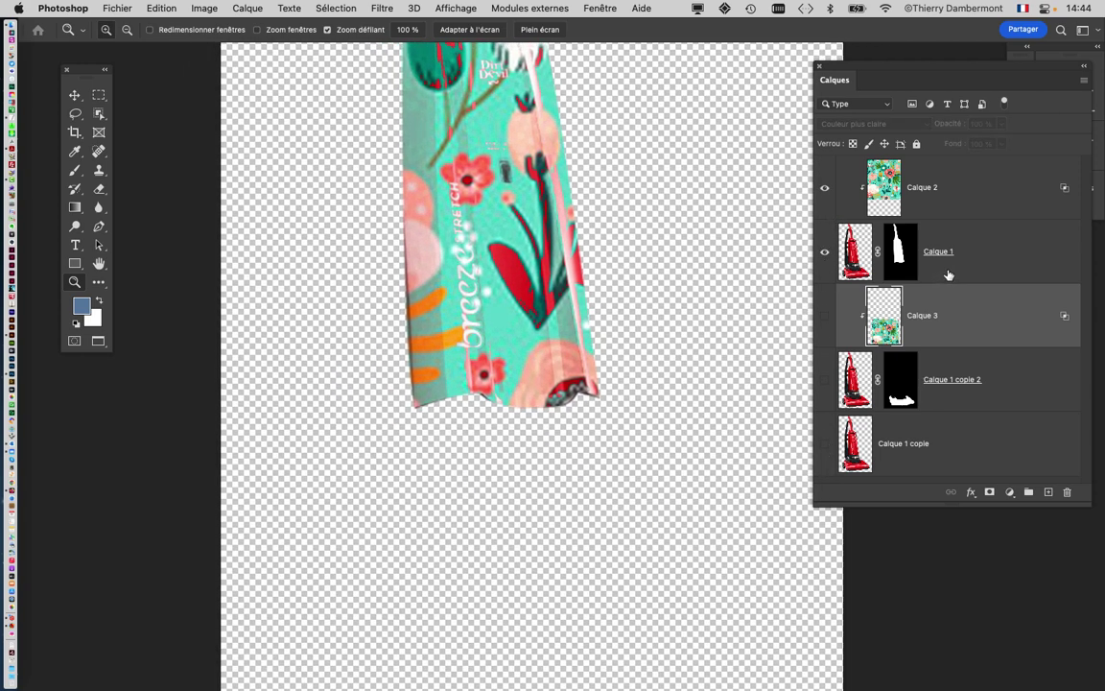
click(969, 196)
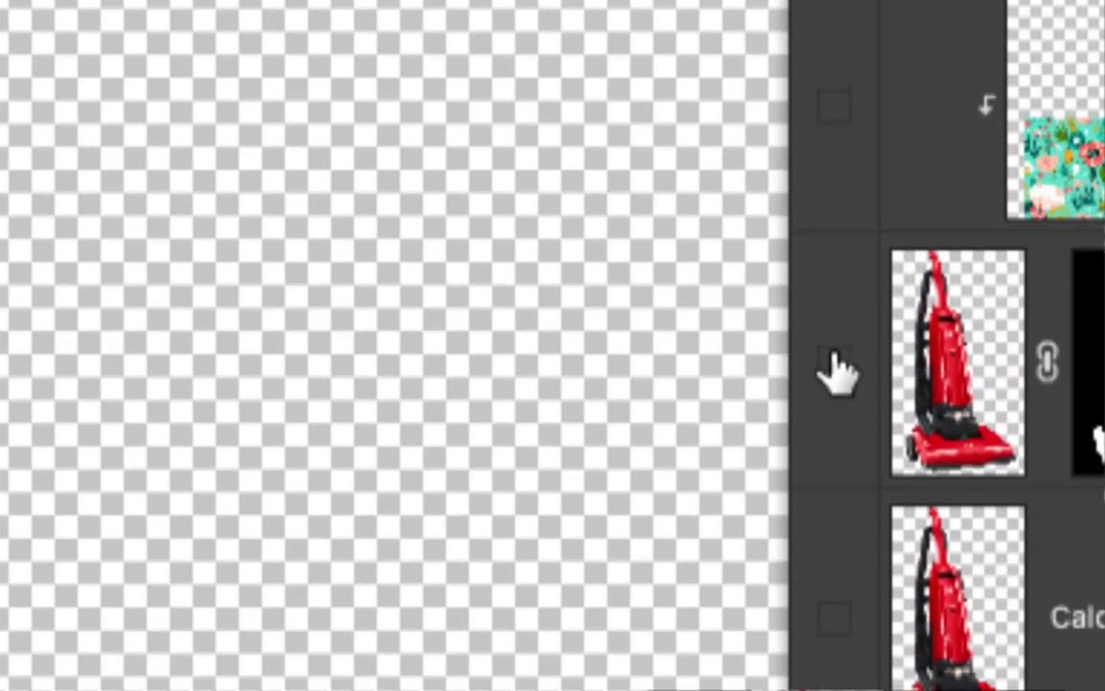
click(837, 372)
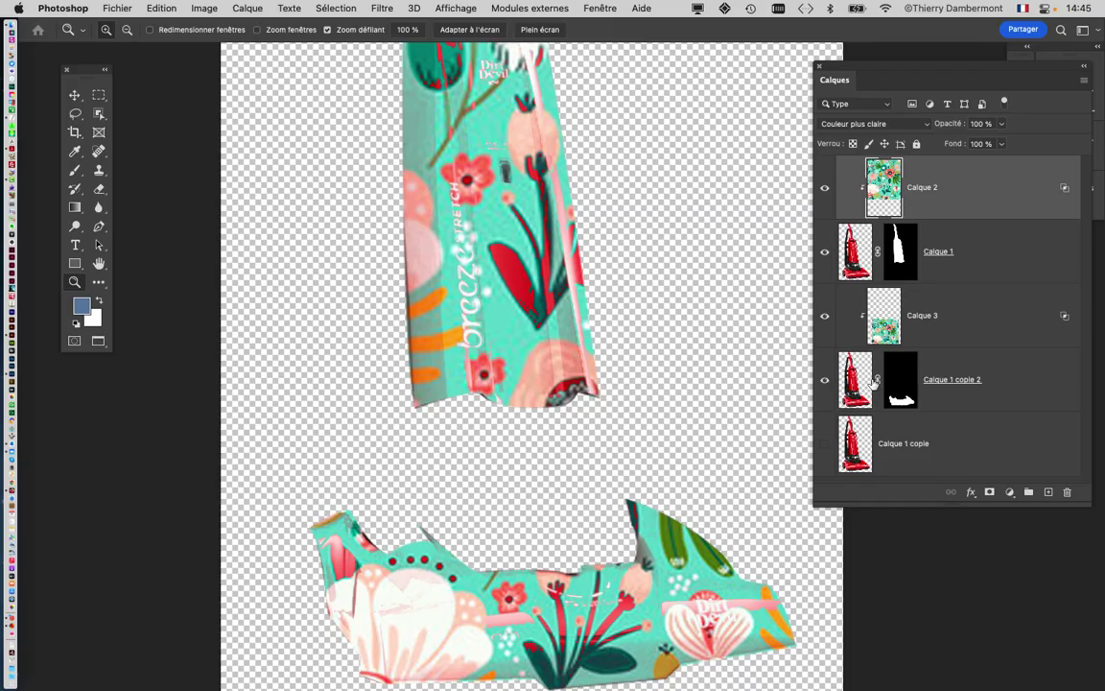
click(824, 443)
alt+click(661, 442)
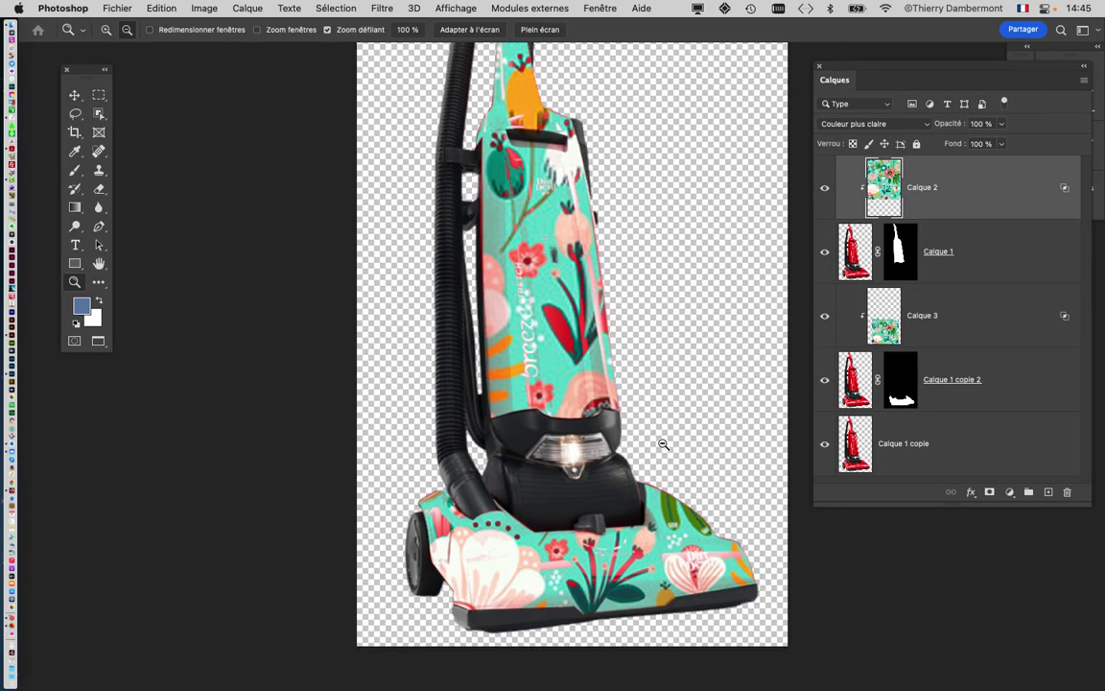
drag(703, 462, 804, 429)
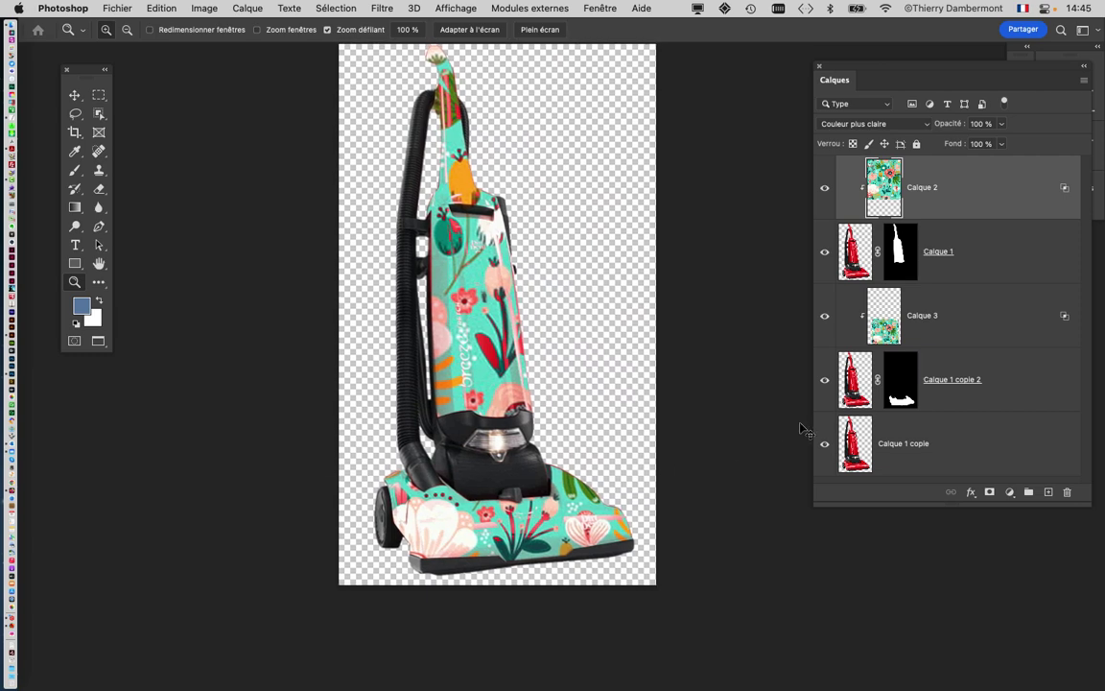
Step: Close the current document and examine the next composite's Incrustation pattern on the upright body and base up close
key(super+w)
click(560, 300)
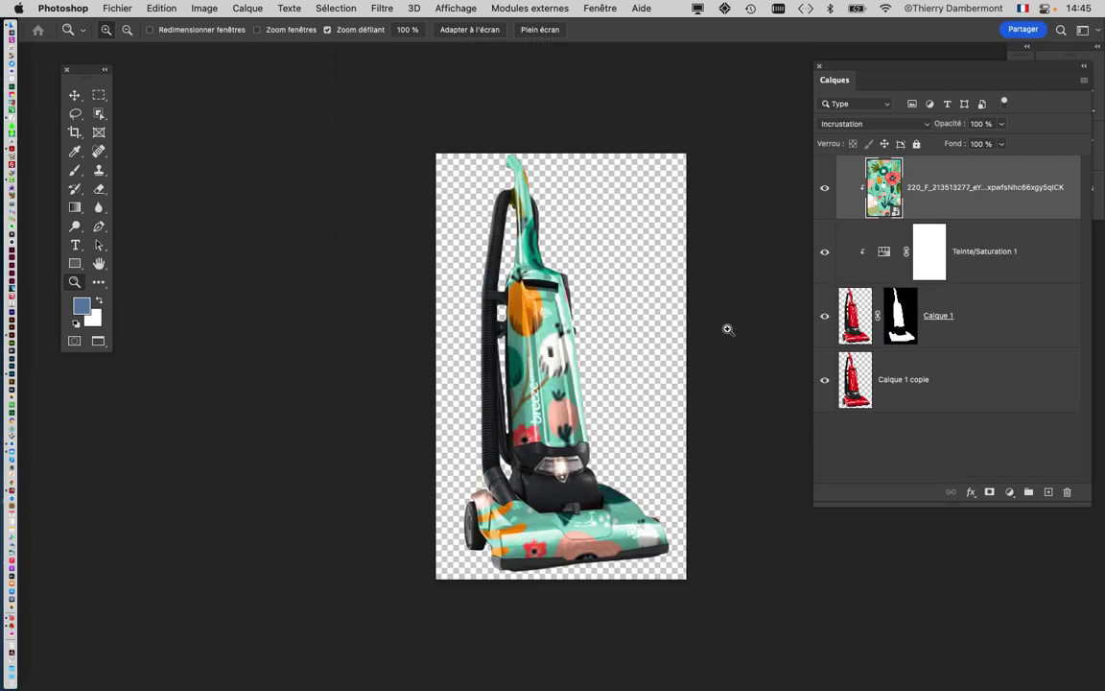
click(660, 301)
drag(542, 309, 521, 194)
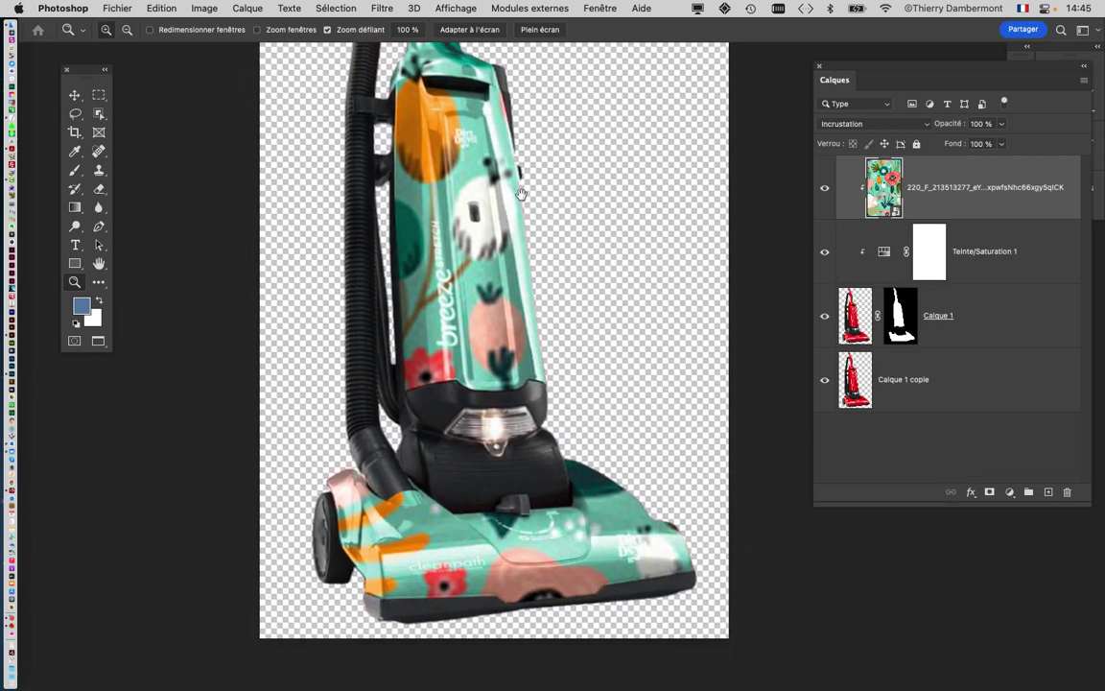
drag(564, 421, 595, 422)
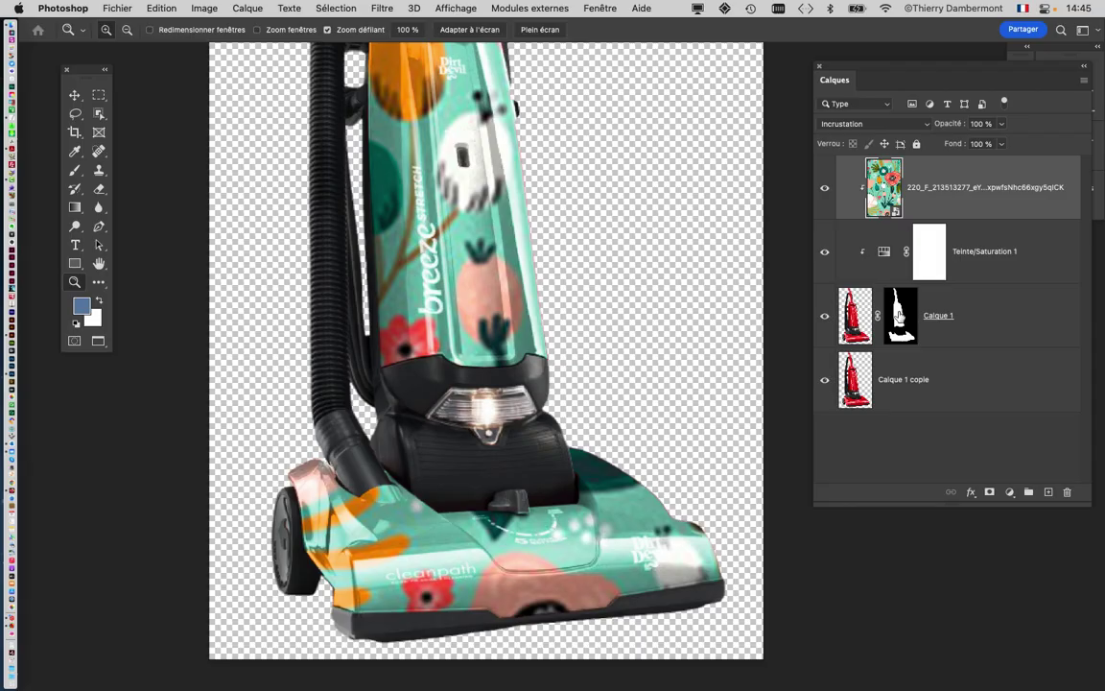
Step: Hide the floral pattern layer and Teinte/Saturation 1, and toggle the vacuum layers' visibility to compare the masked copy with the full one
drag(824, 188, 811, 330)
click(822, 315)
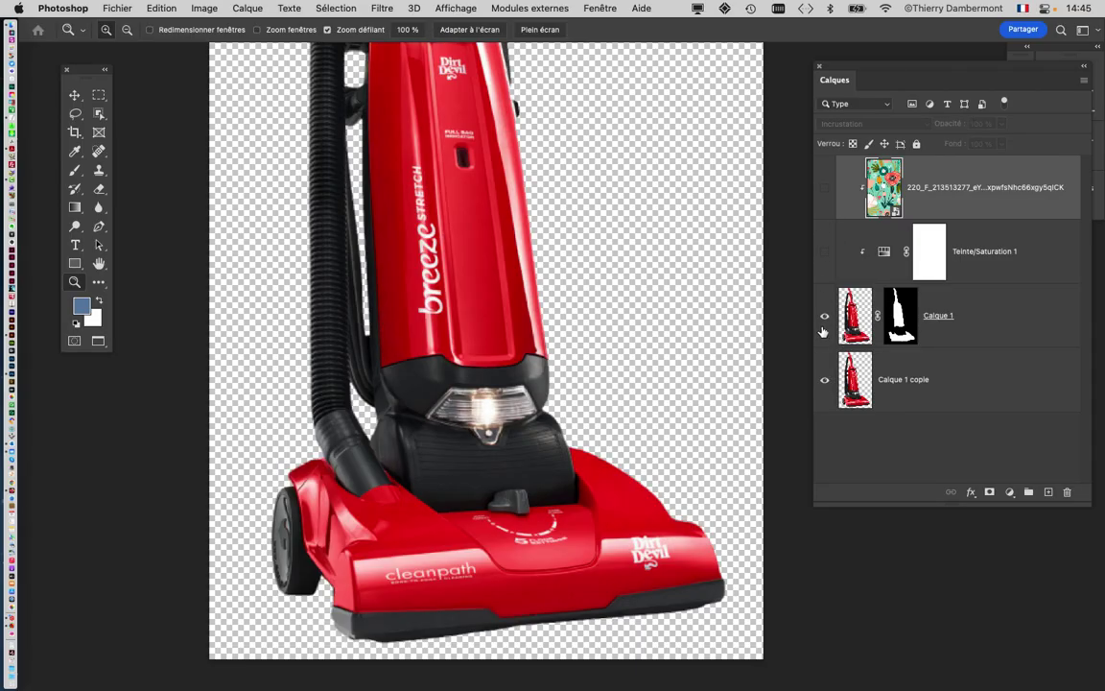
click(824, 379)
click(824, 379)
Step: Show Teinte/Saturation 1 and the pattern layer again, and hide Calque 1 copie to check the masked parts alone before restoring it
click(824, 252)
click(824, 188)
click(823, 382)
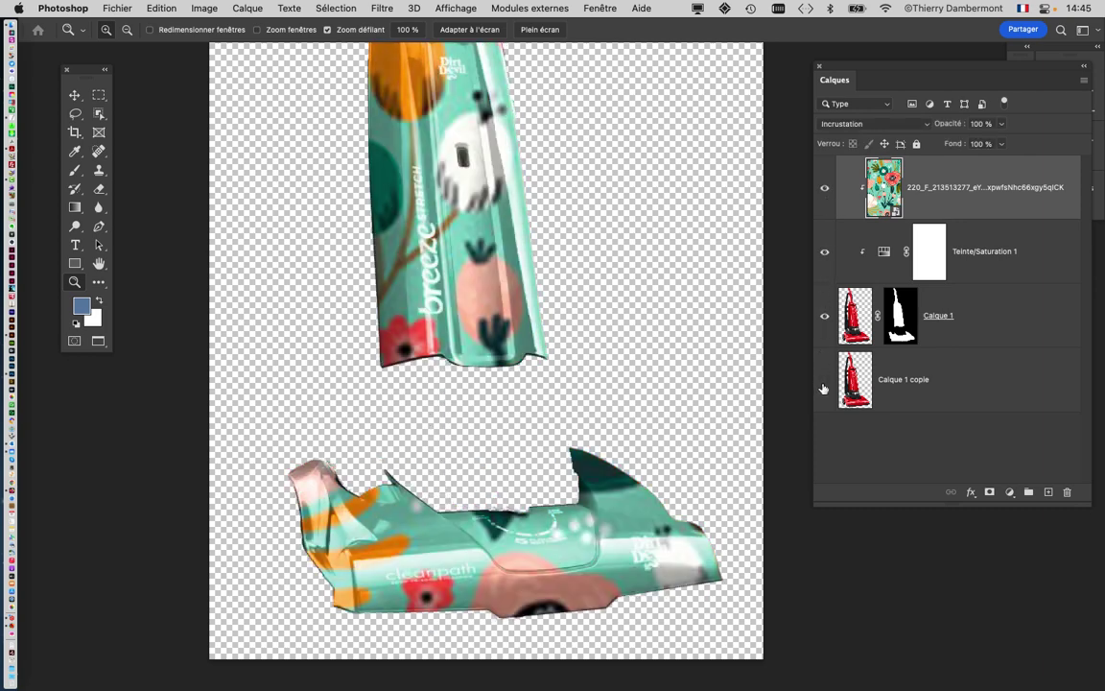
alt+click(605, 376)
alt+click(604, 376)
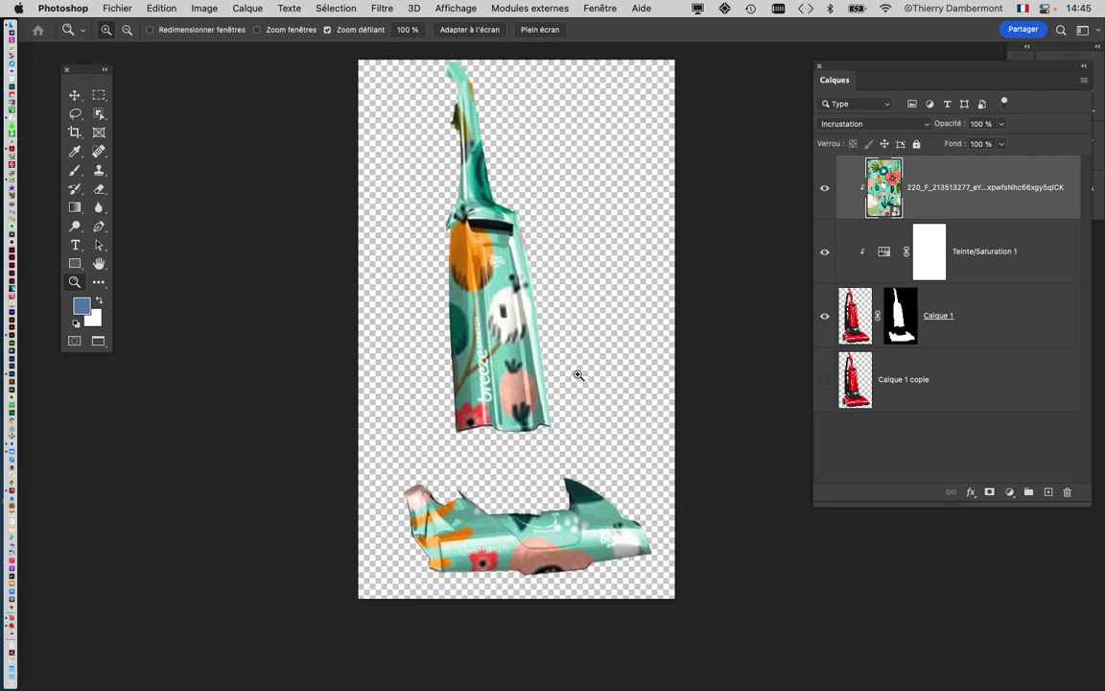
click(824, 382)
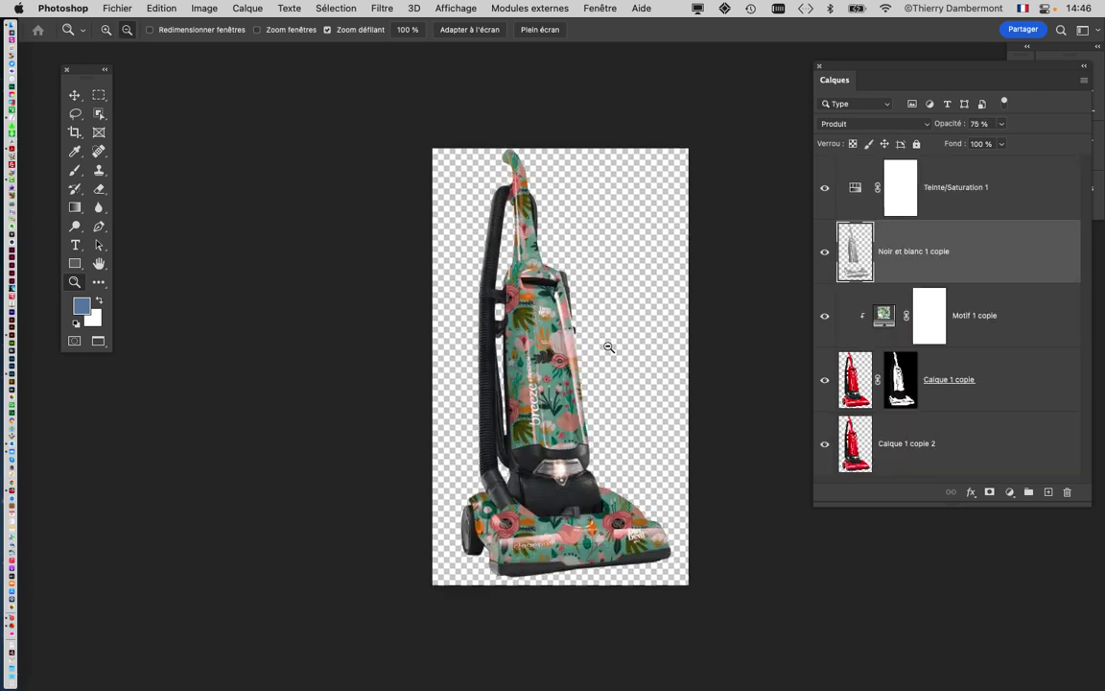
Step: Examine the floral motif, highlights and lettering on the next composite's upright body and base up close
click(604, 346)
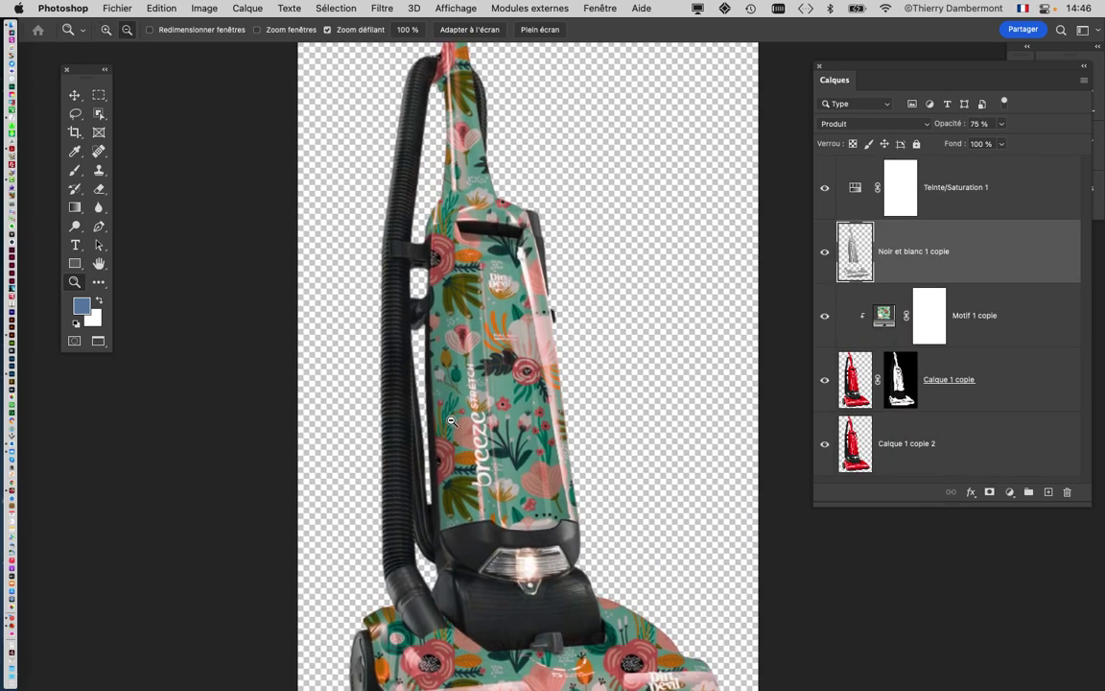
click(450, 422)
click(447, 254)
scroll(447, 253, down, 10)
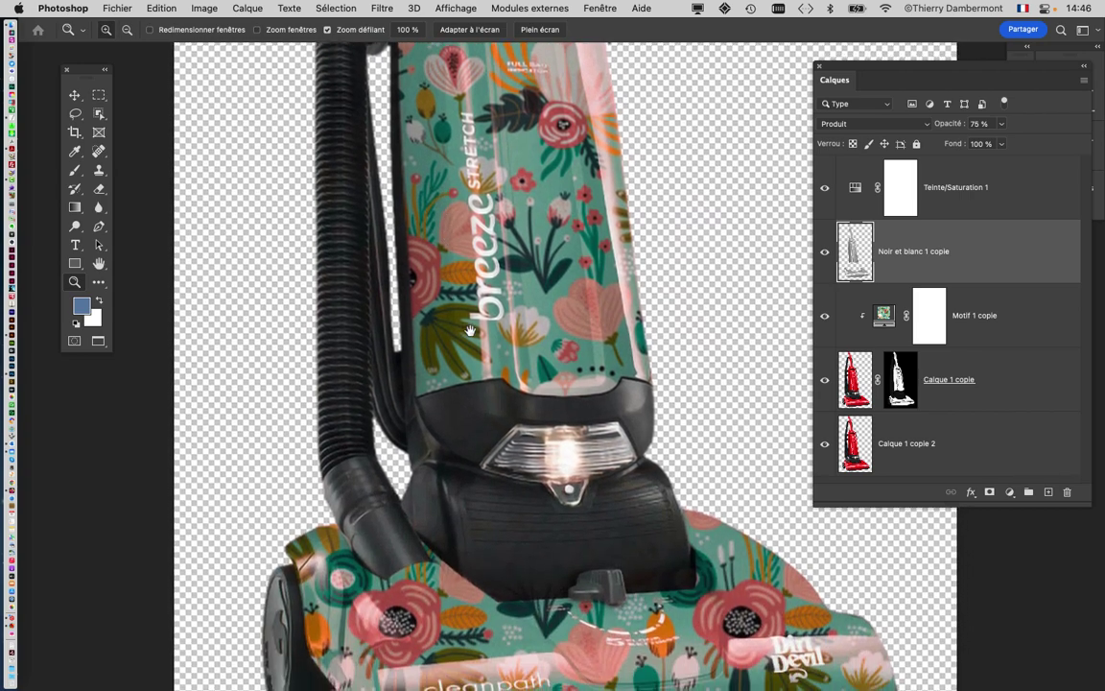
scroll(578, 390, right, 5)
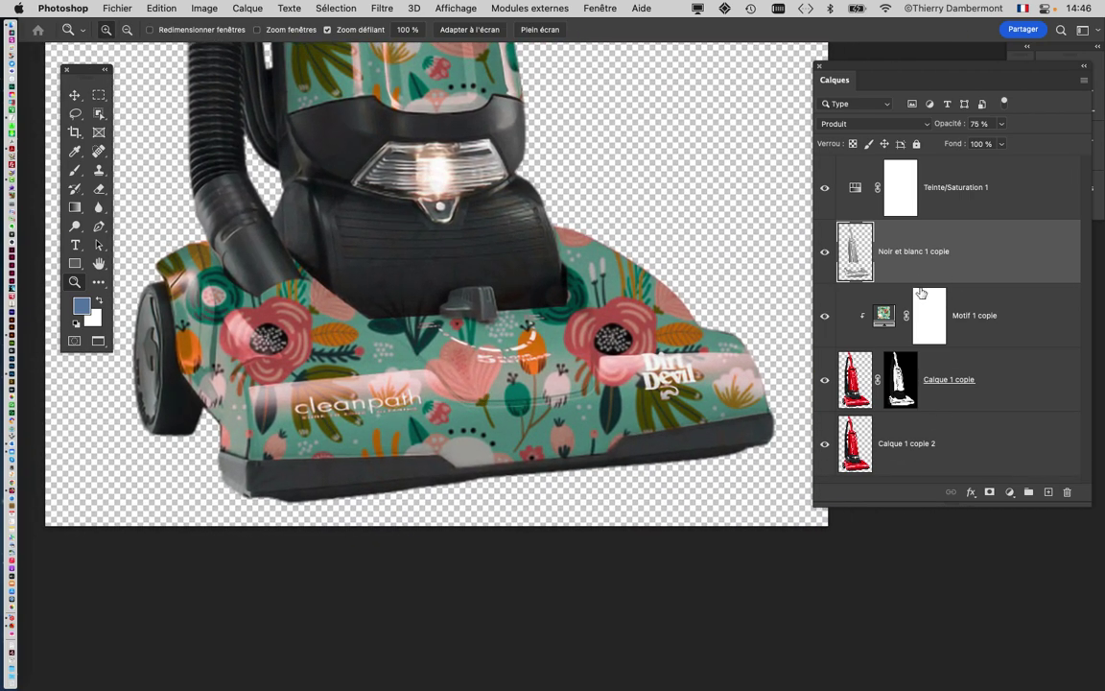
Step: Hide Teinte/Saturation 1, Noir et blanc 1 copie and Motif 1 copie, keep Calque 1 copie visible and select its layer mask
click(822, 443)
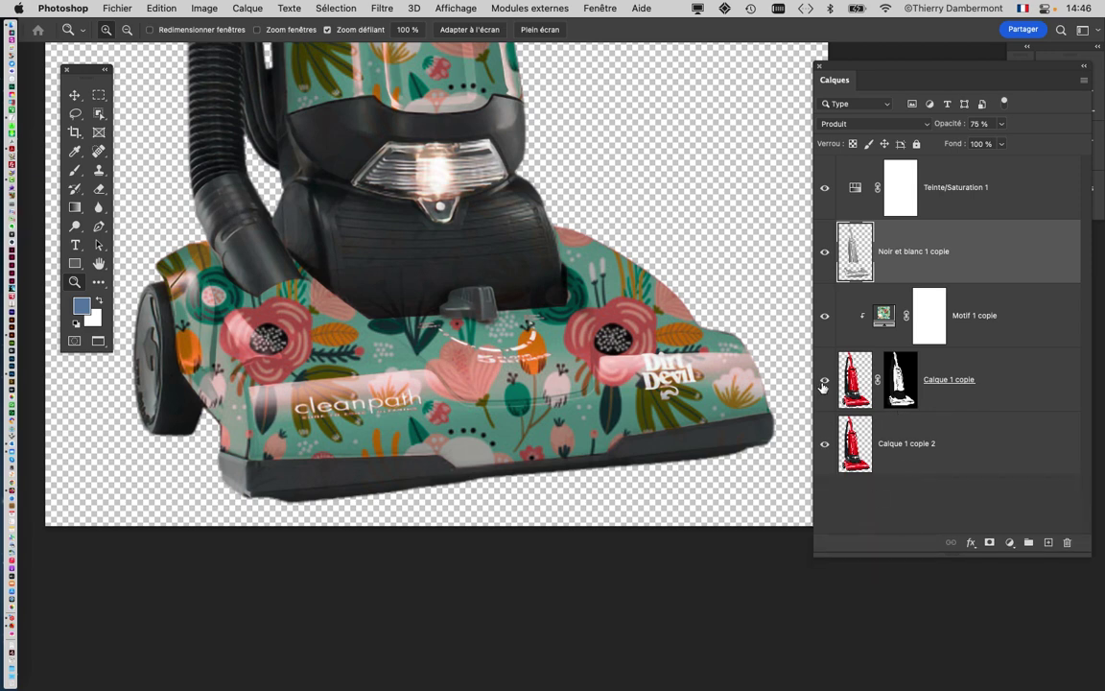
drag(823, 187, 823, 380)
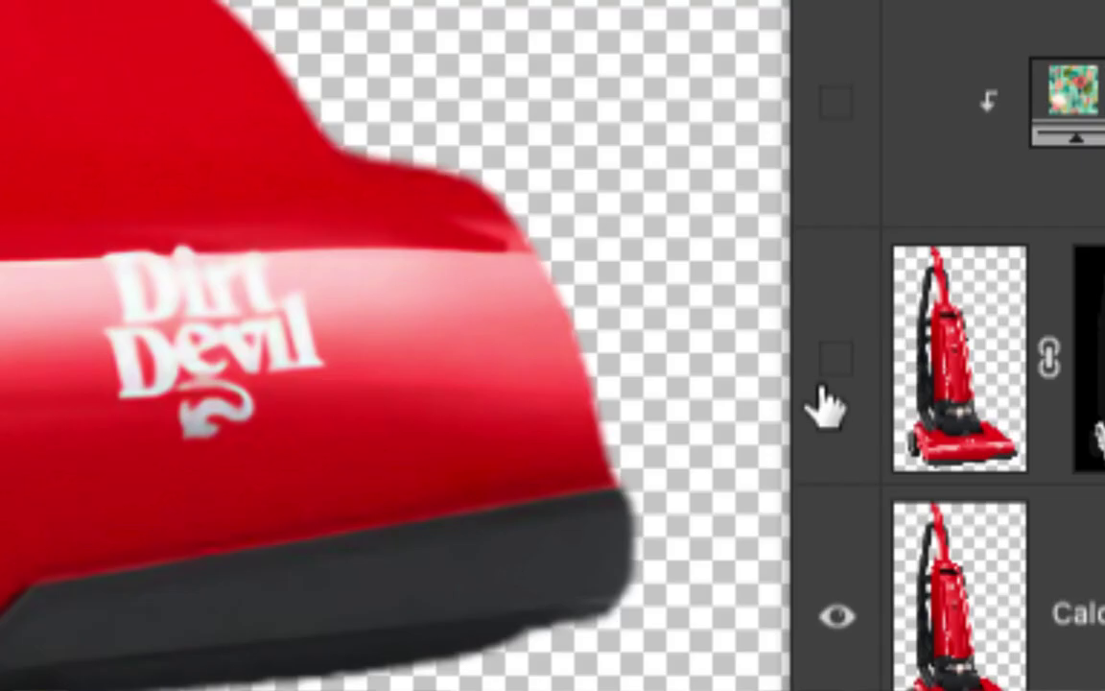
click(827, 403)
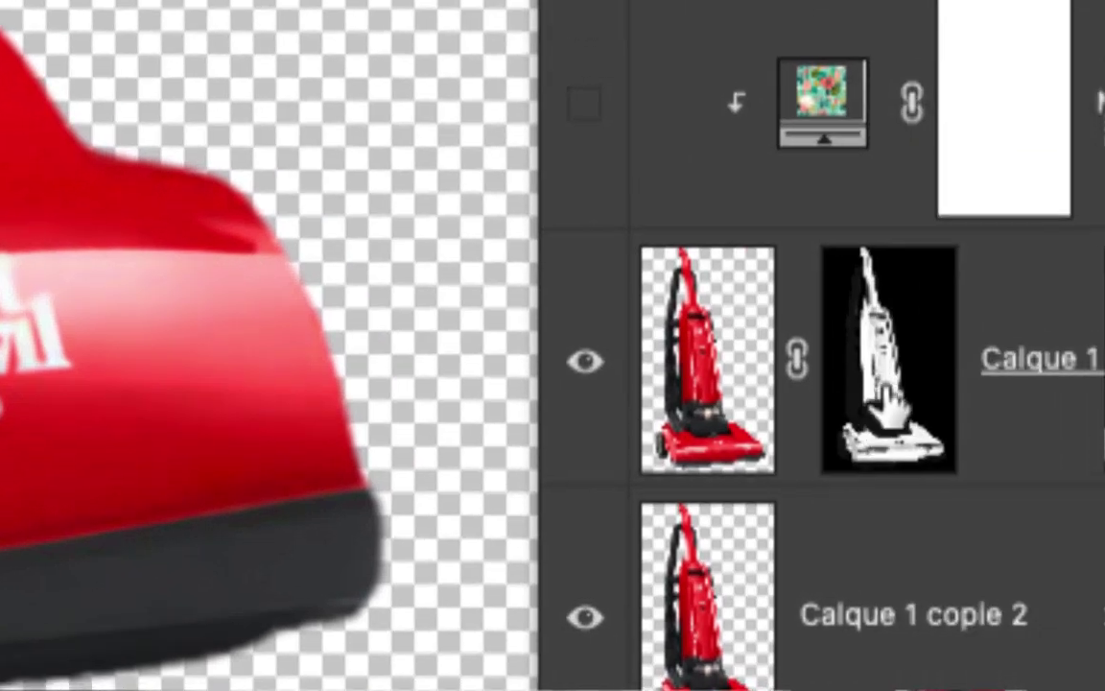
click(1093, 364)
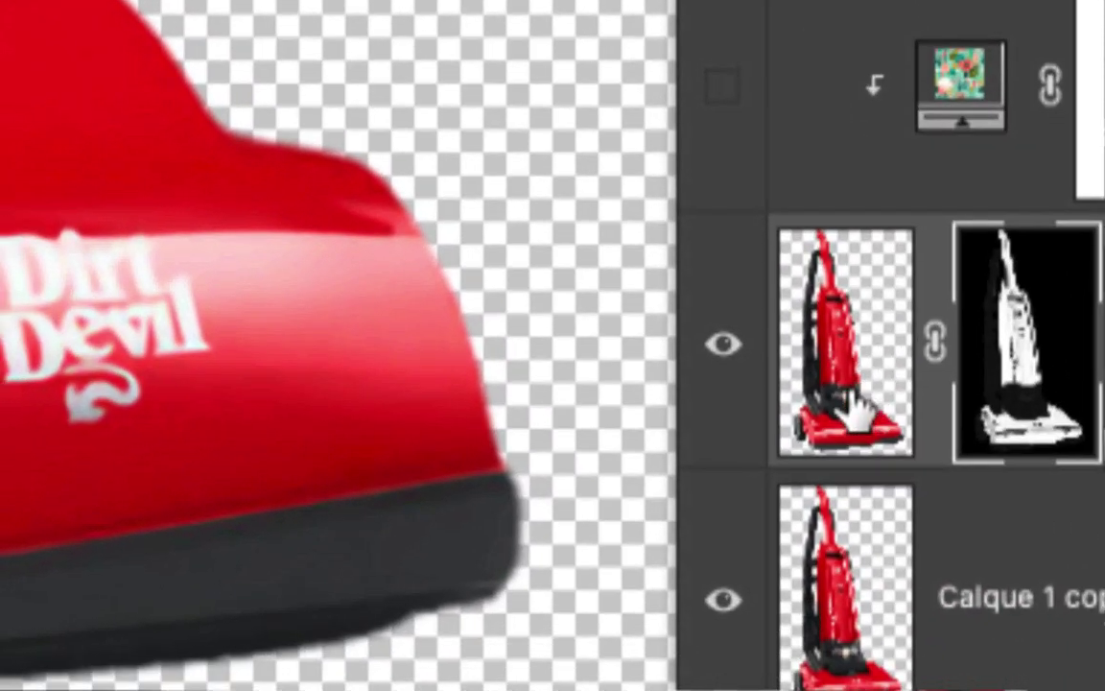
Step: Hide Calque 1 copie 2 to inspect the red parts isolated by the mask, and restore the layer to view the whole vacuum
click(585, 687)
alt+click(506, 385)
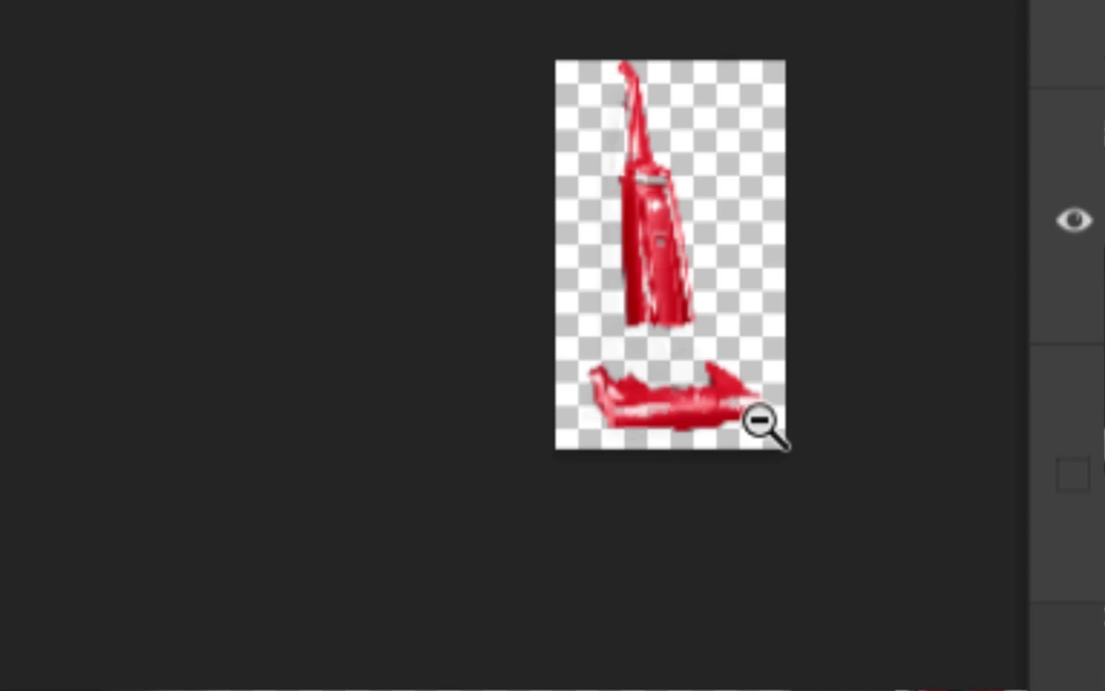
key(ctrl+plus)
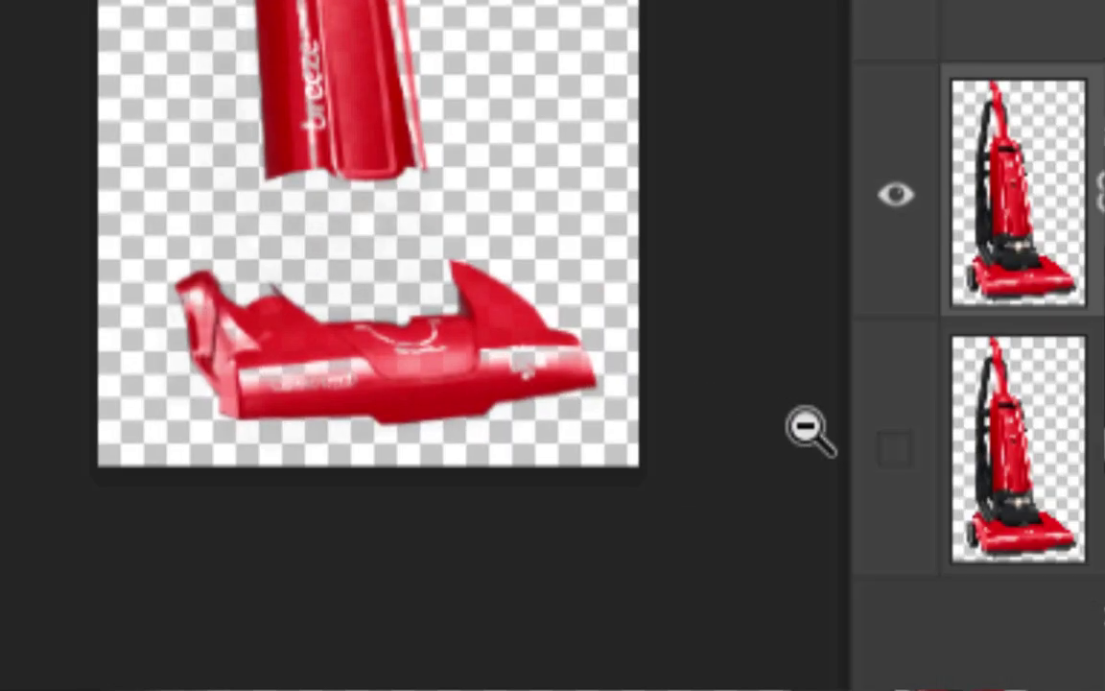
click(1072, 474)
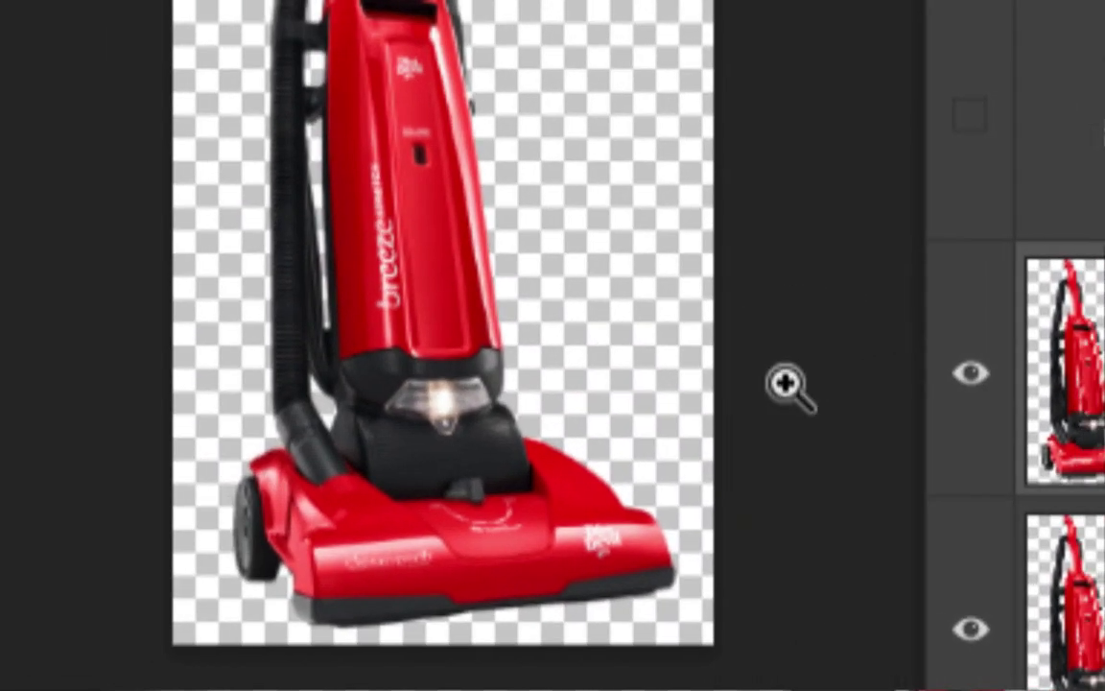
scroll(683, 337, up, 5)
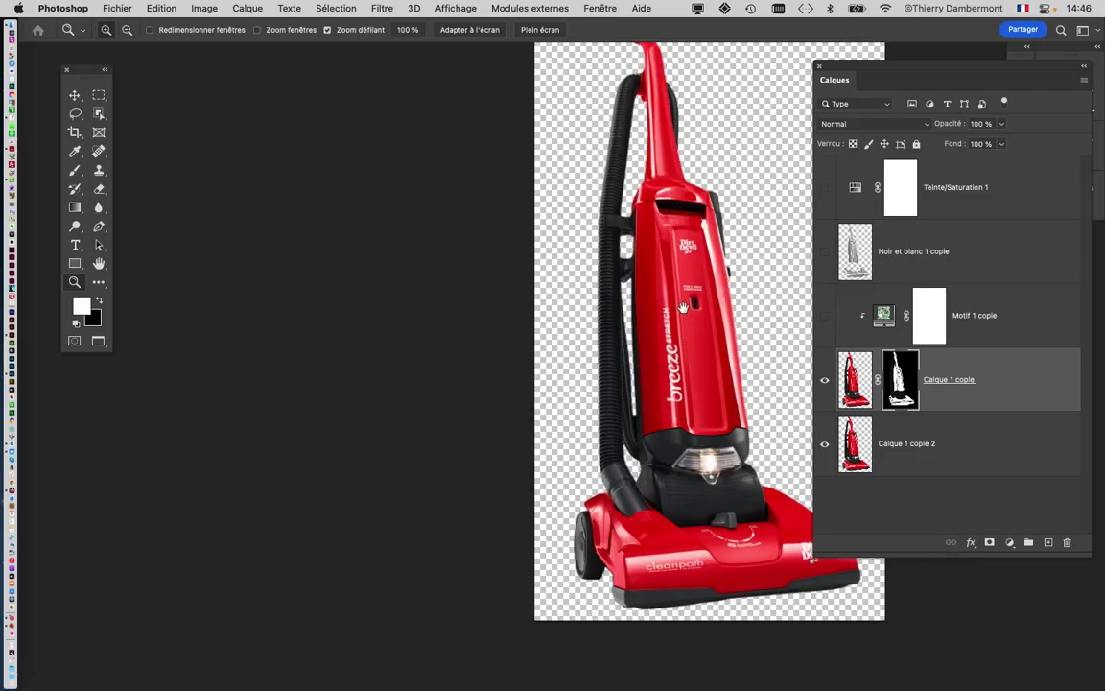
drag(682, 305, 426, 268)
scroll(657, 367, up, 3)
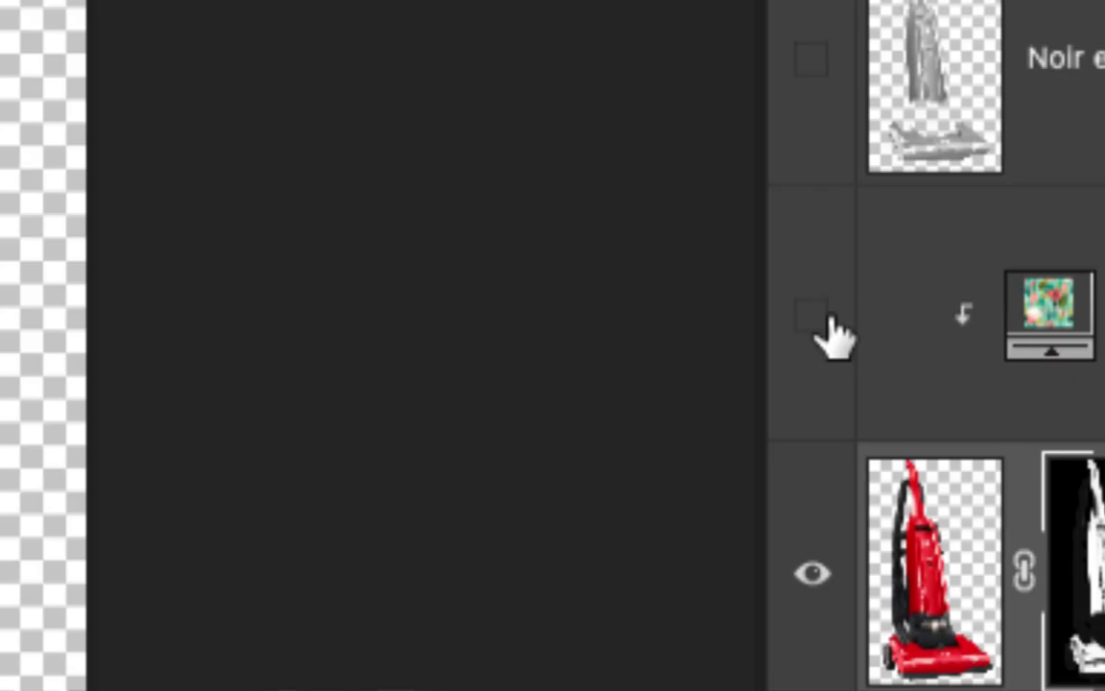
Step: Show the clipped Motif 1 copie layer and select it, checking the floral pattern across the whole vacuum
click(829, 319)
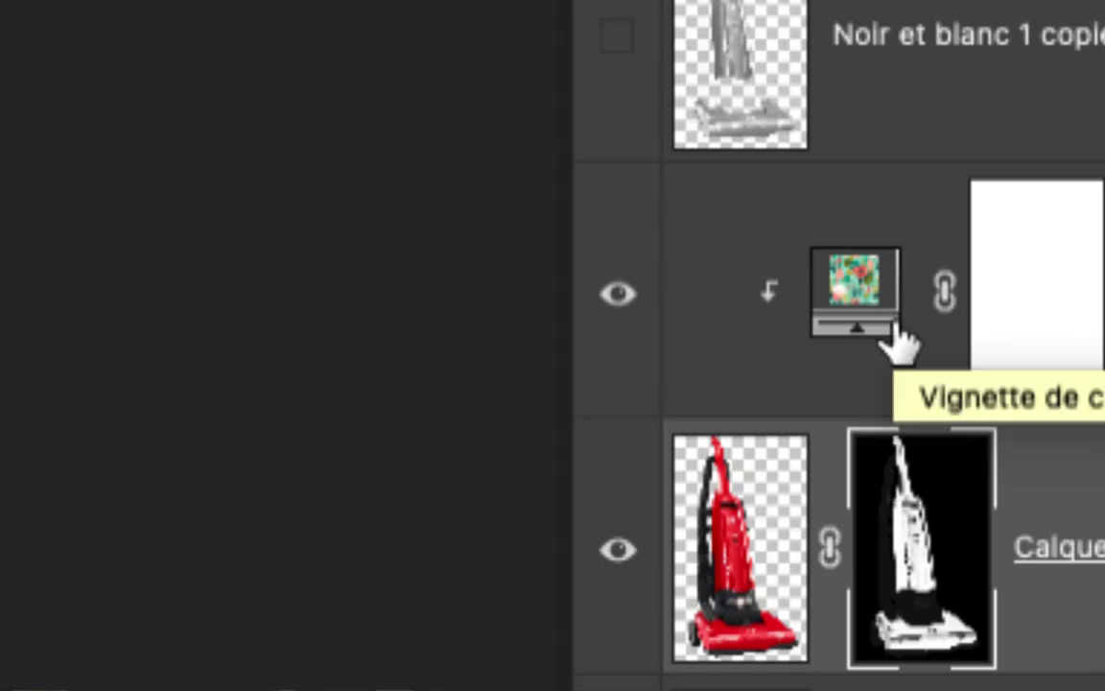
click(884, 317)
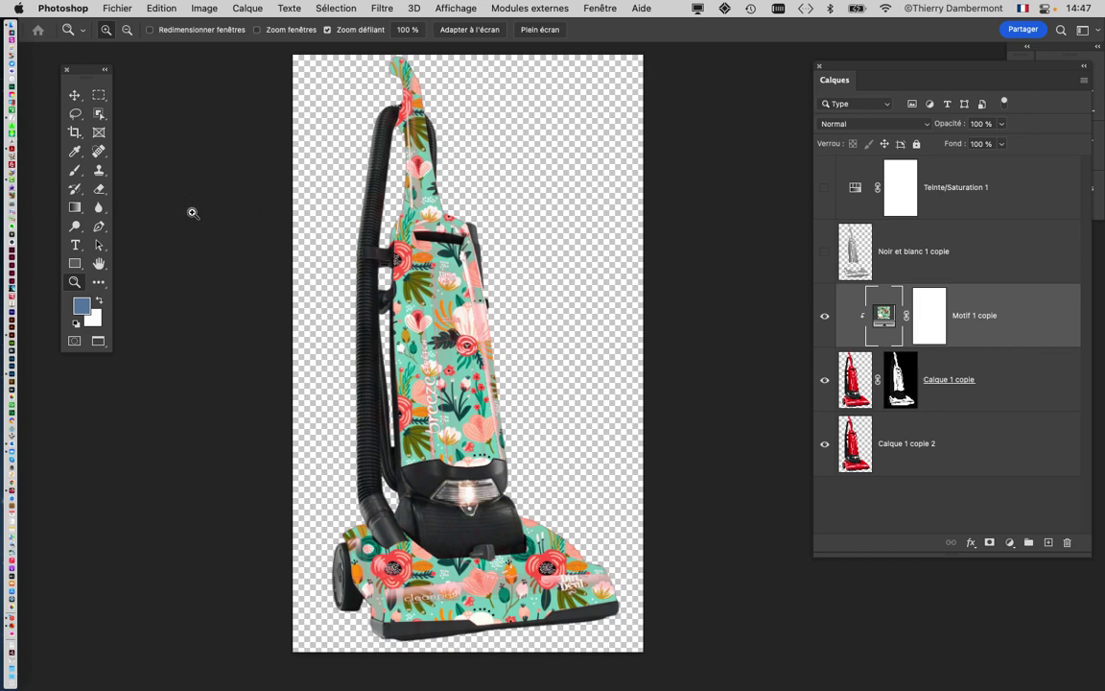
scroll(413, 332, down, 1)
scroll(413, 332, down, 1)
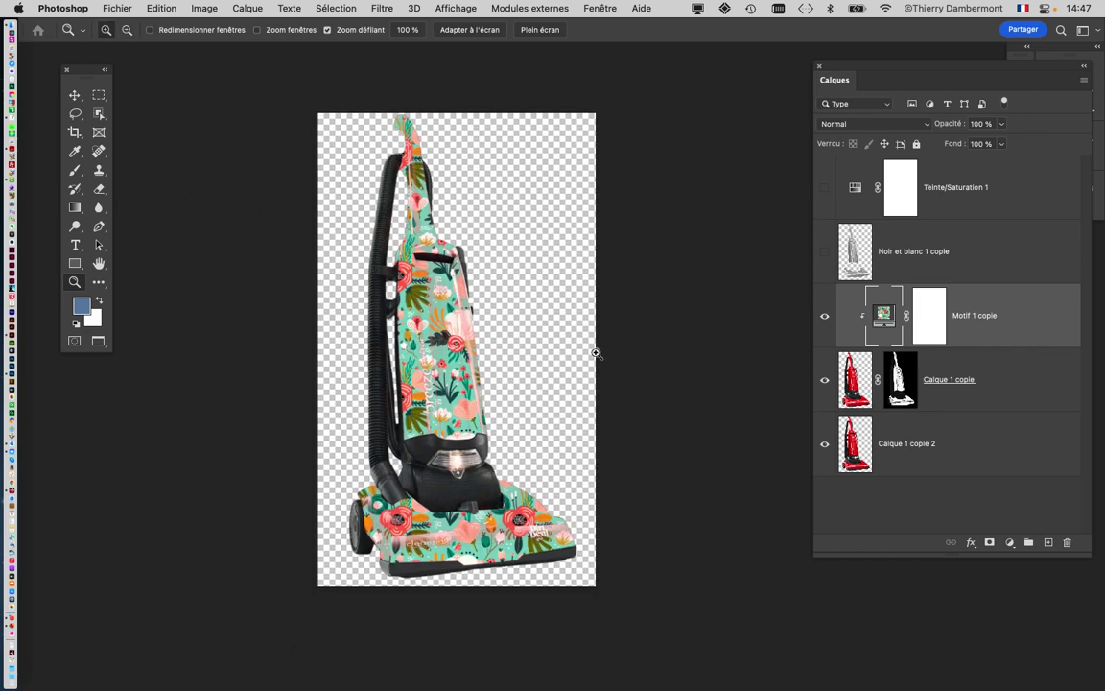
Step: Rotate the Motif 1 copie pattern fill to an angle of 55.25° and apply the setting
double_click(884, 314)
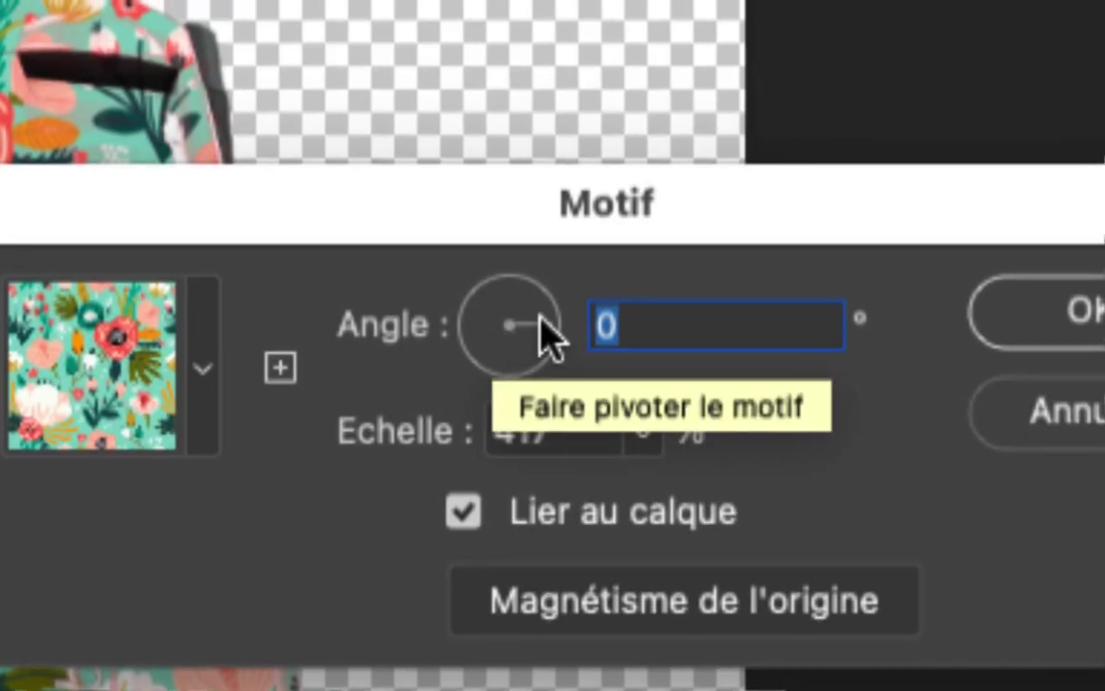
drag(580, 310, 562, 283)
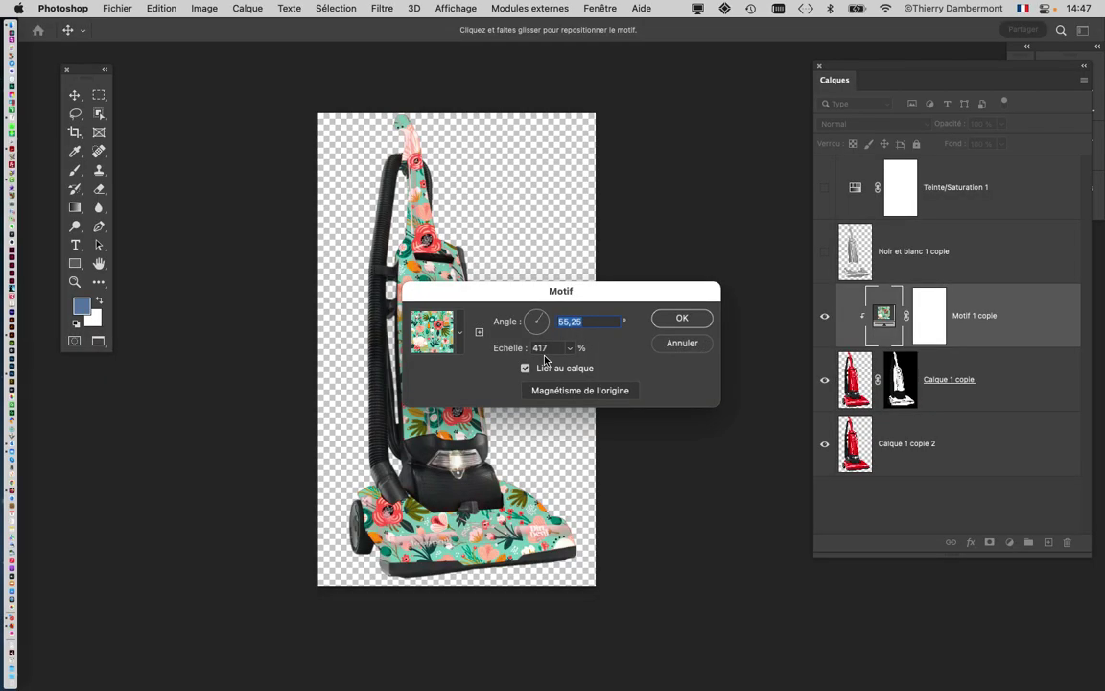
click(679, 319)
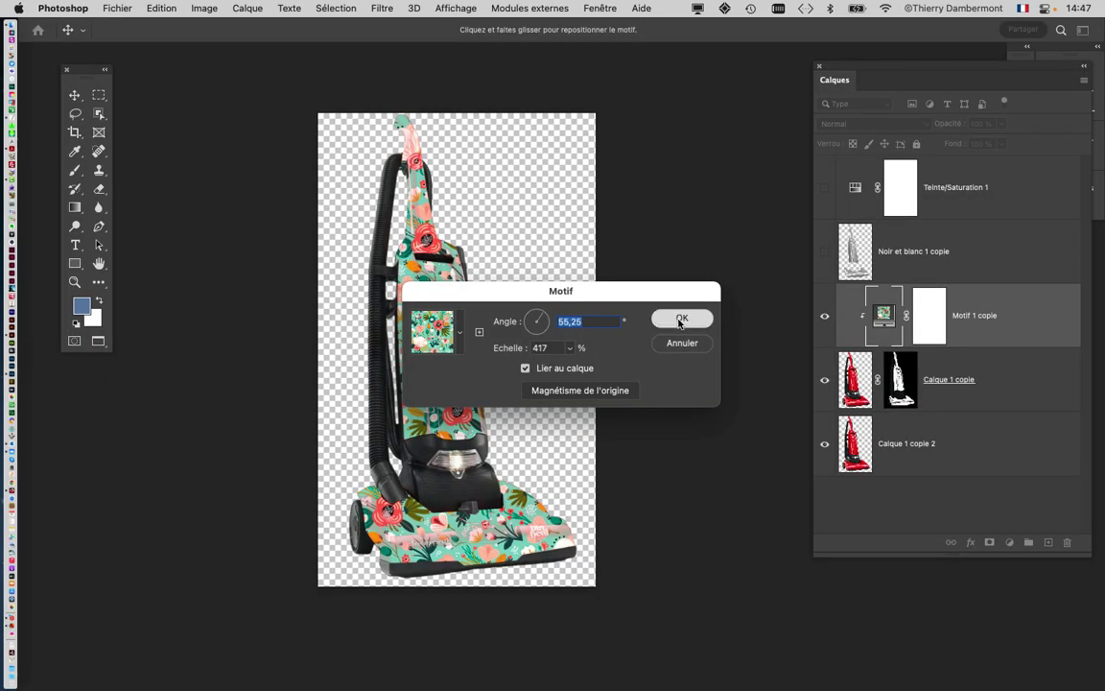
key(z)
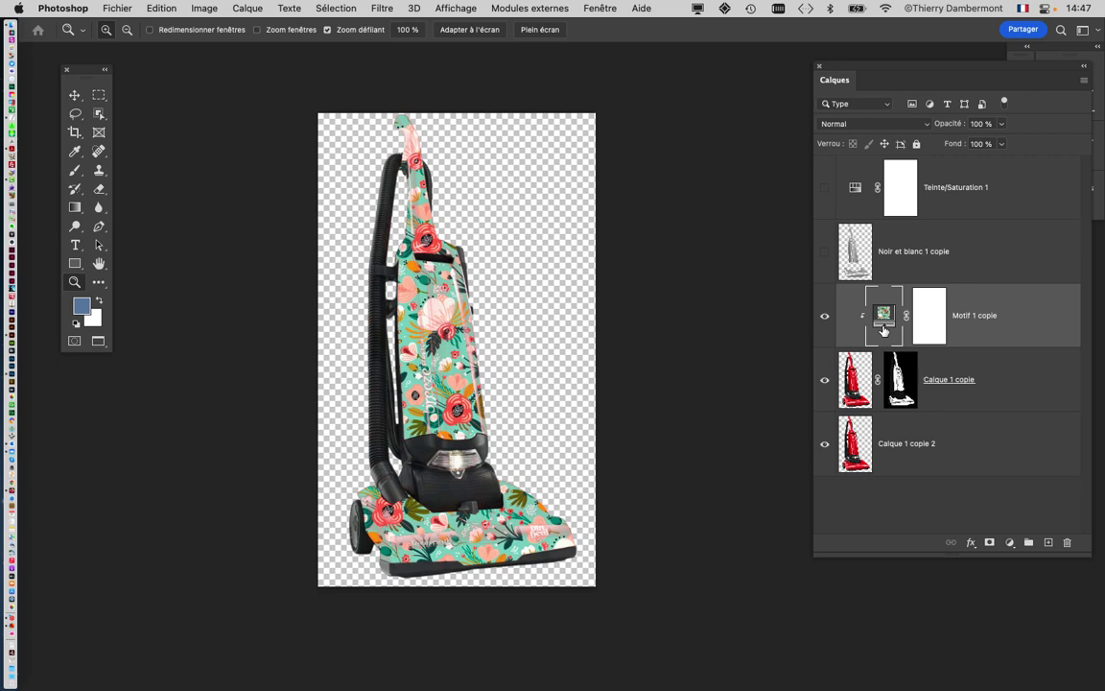
Step: Select and show Noir et blanc 1 copie, and inspect the shaded pattern up close on the lower body
drag(884, 329, 752, 380)
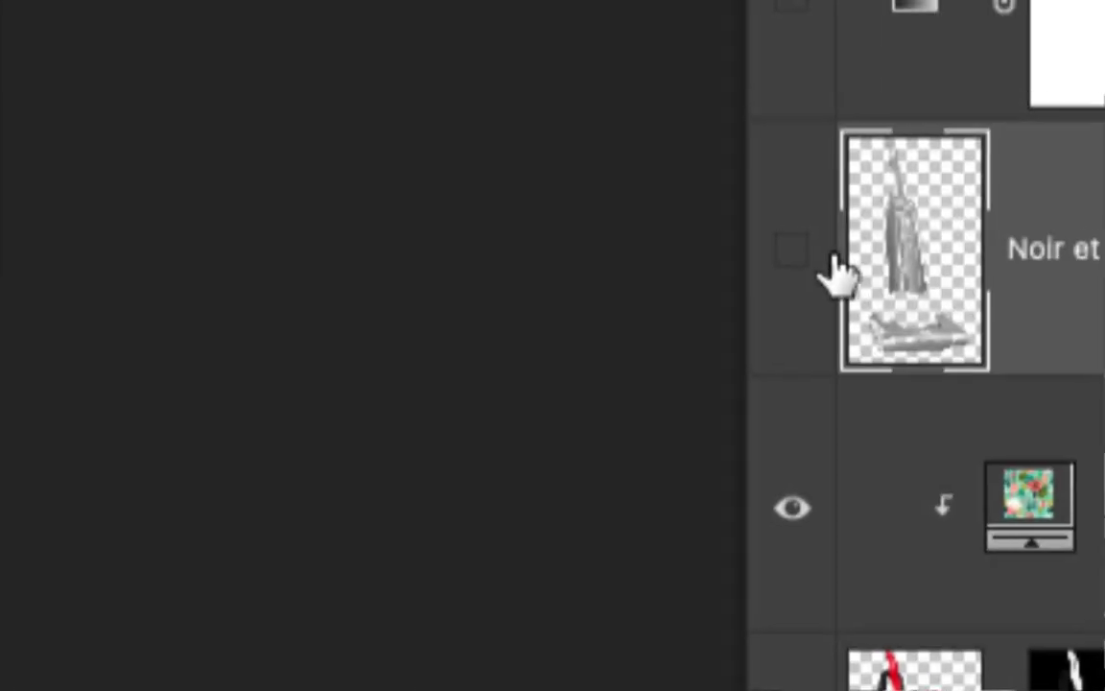
click(824, 260)
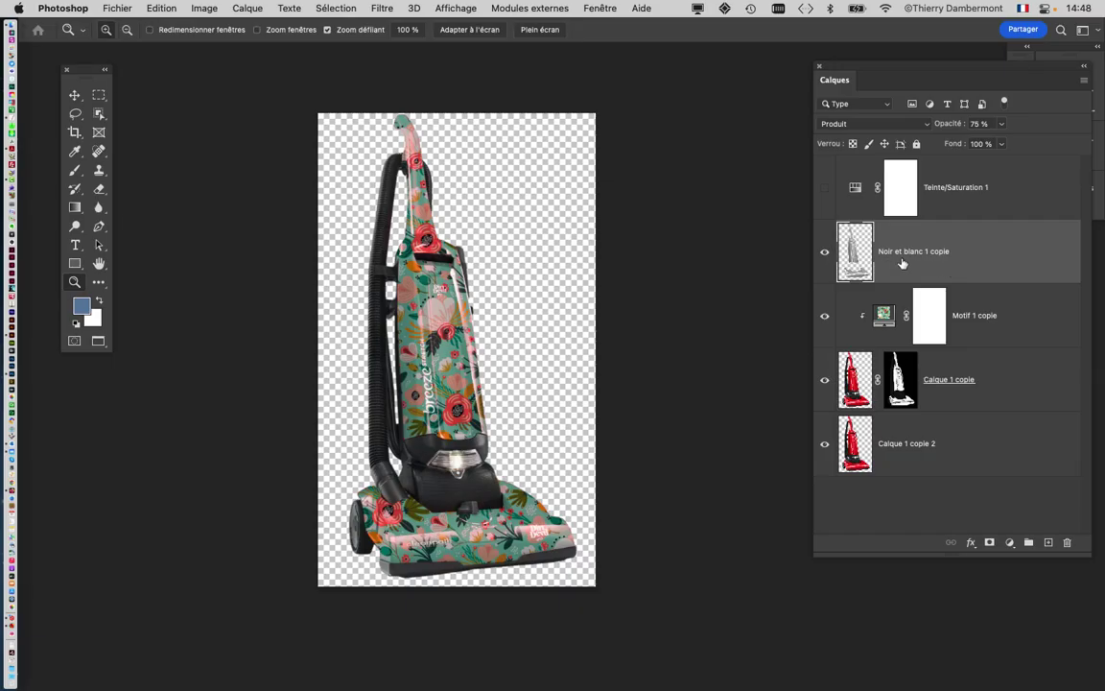
drag(436, 288, 500, 456)
scroll(639, 370, right, 5)
scroll(715, 218, down, 3)
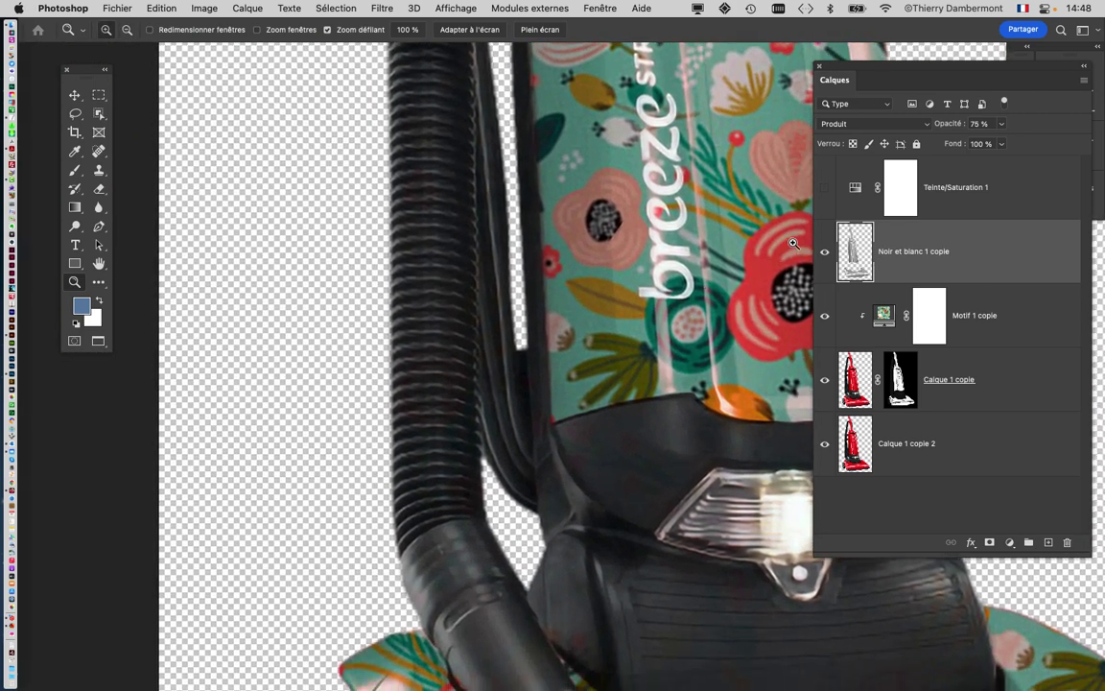
Step: Toggle Noir et blanc 1 copie off and on to compare the shading over the floral body, leaving it visible
click(824, 261)
click(824, 262)
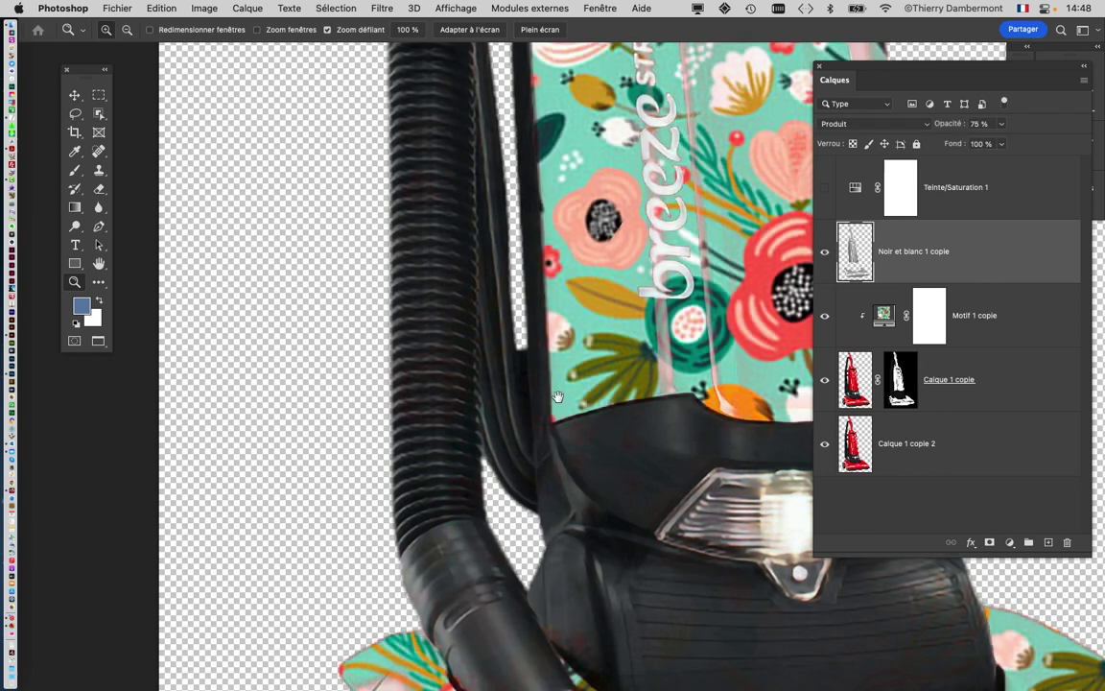
scroll(528, 329, up, 3)
scroll(528, 329, right, 3)
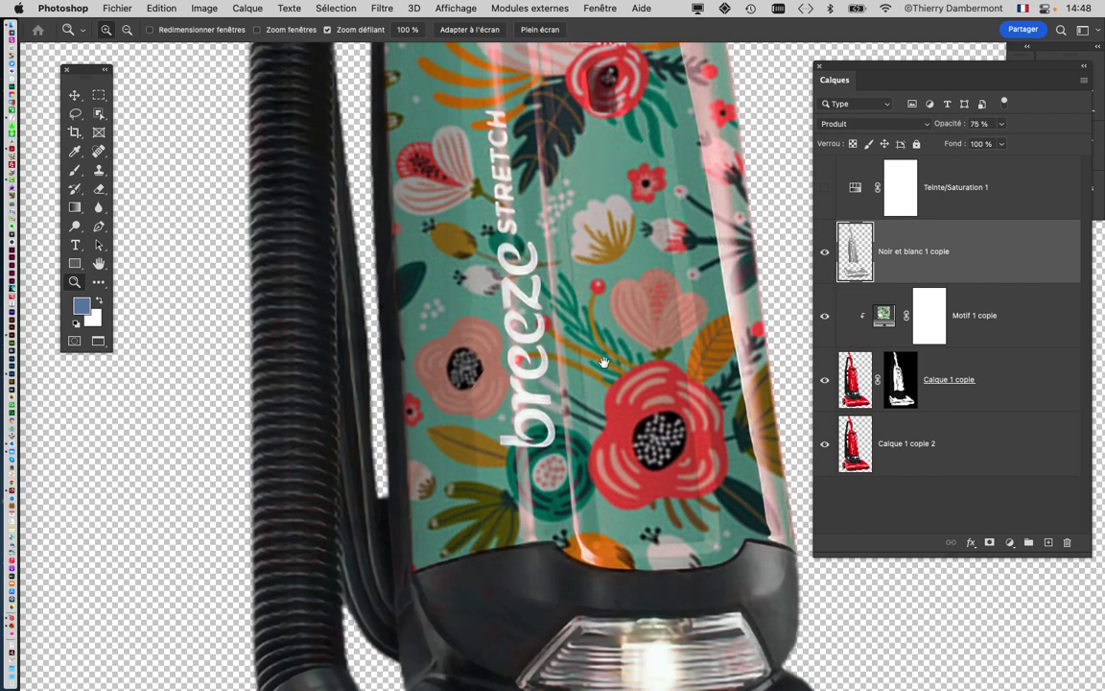
click(825, 255)
click(825, 255)
click(825, 255)
click(826, 254)
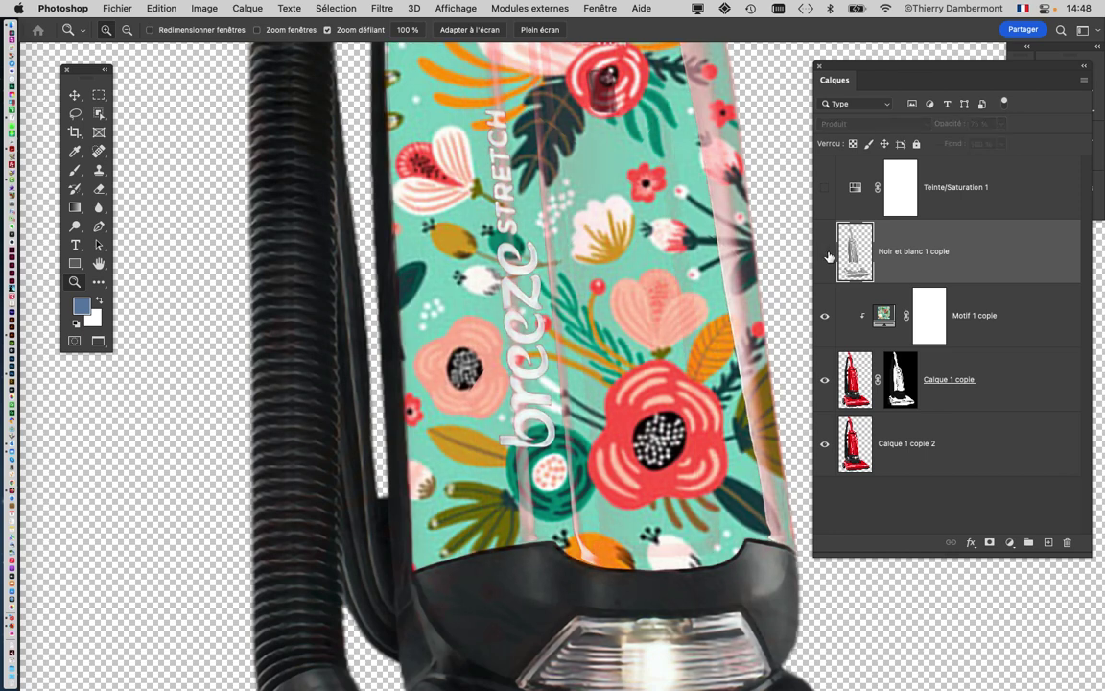
click(825, 254)
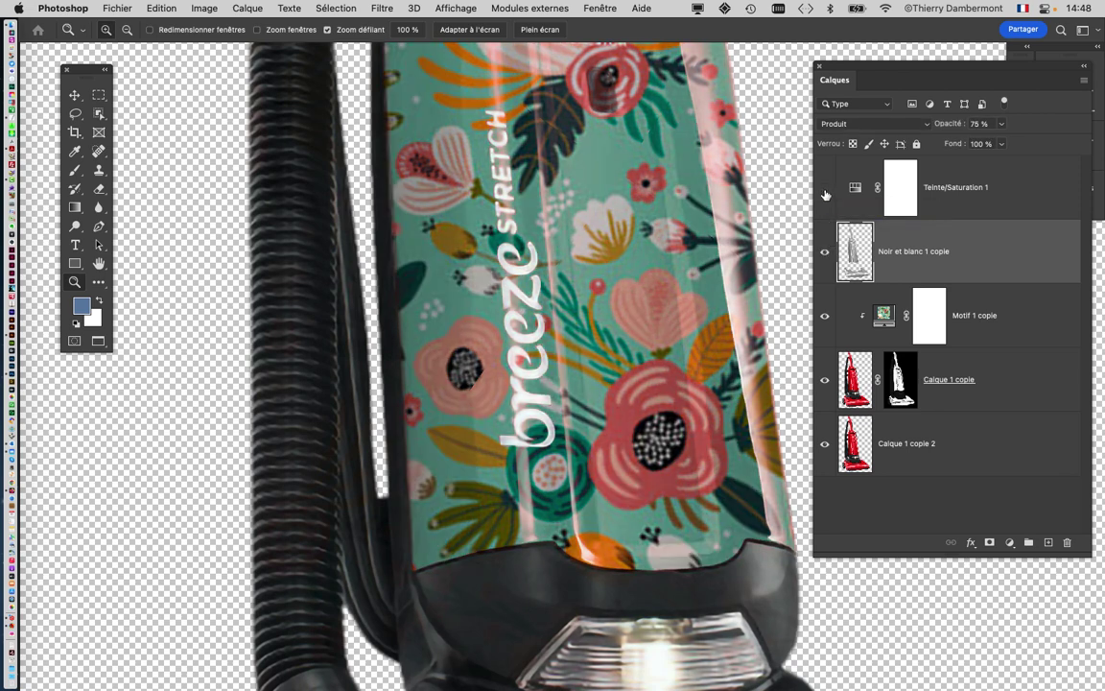
Step: Show and select Teinte/Saturation 1, toggling its visibility to compare the reds in the floral pattern
click(825, 194)
click(825, 193)
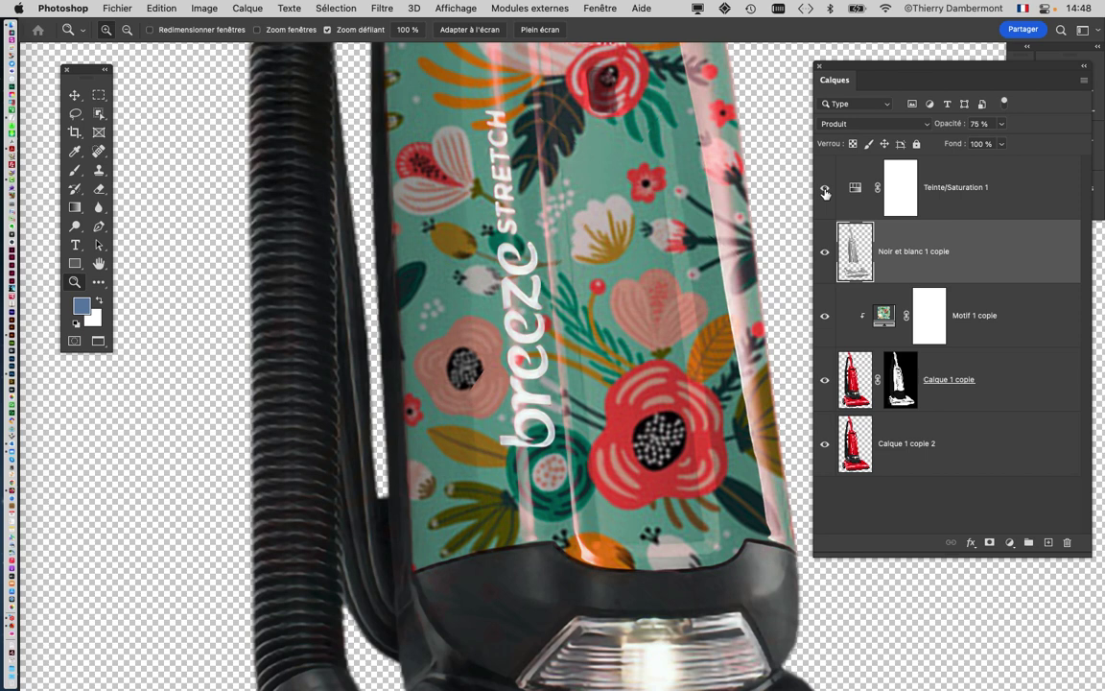
scroll(566, 350, down, 3)
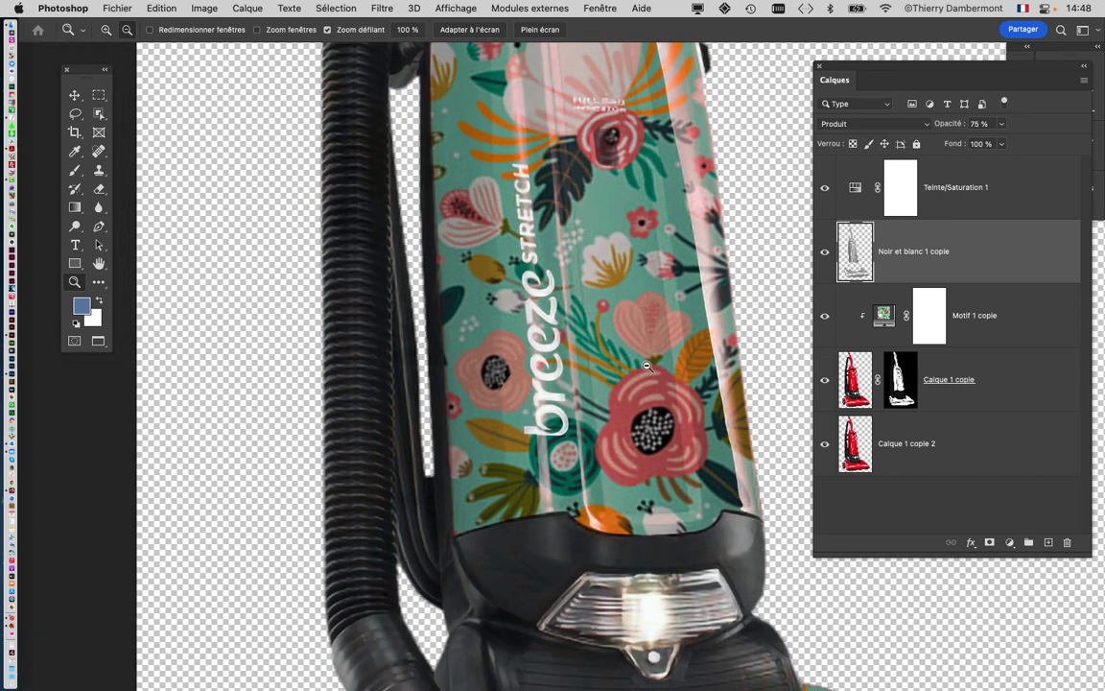
click(842, 184)
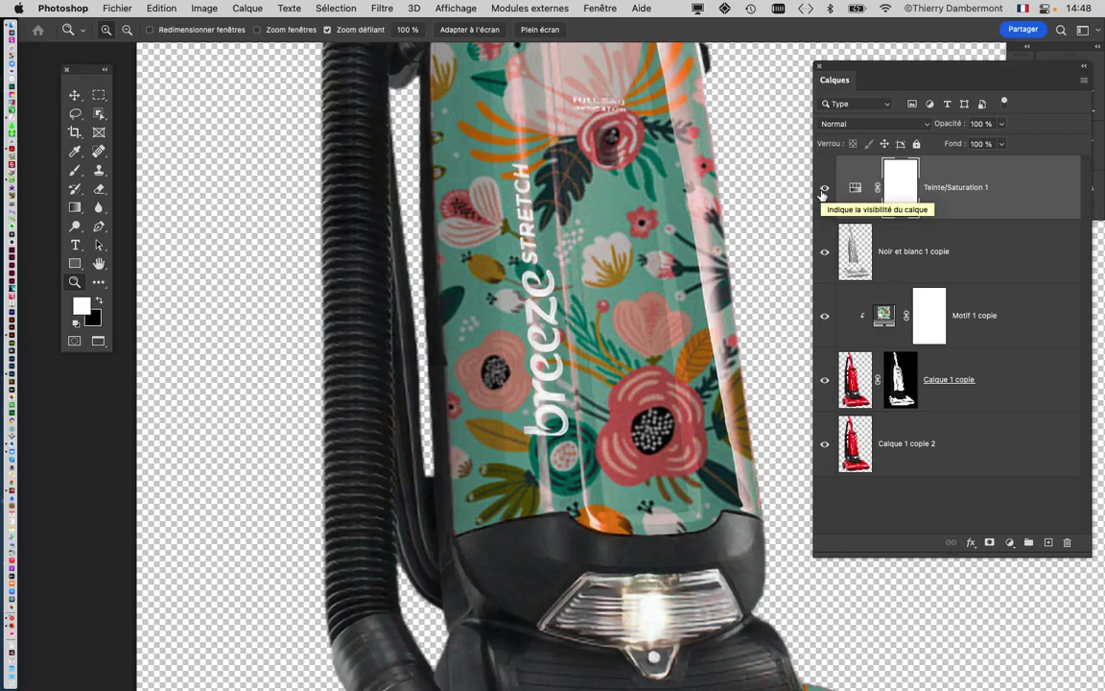
click(824, 188)
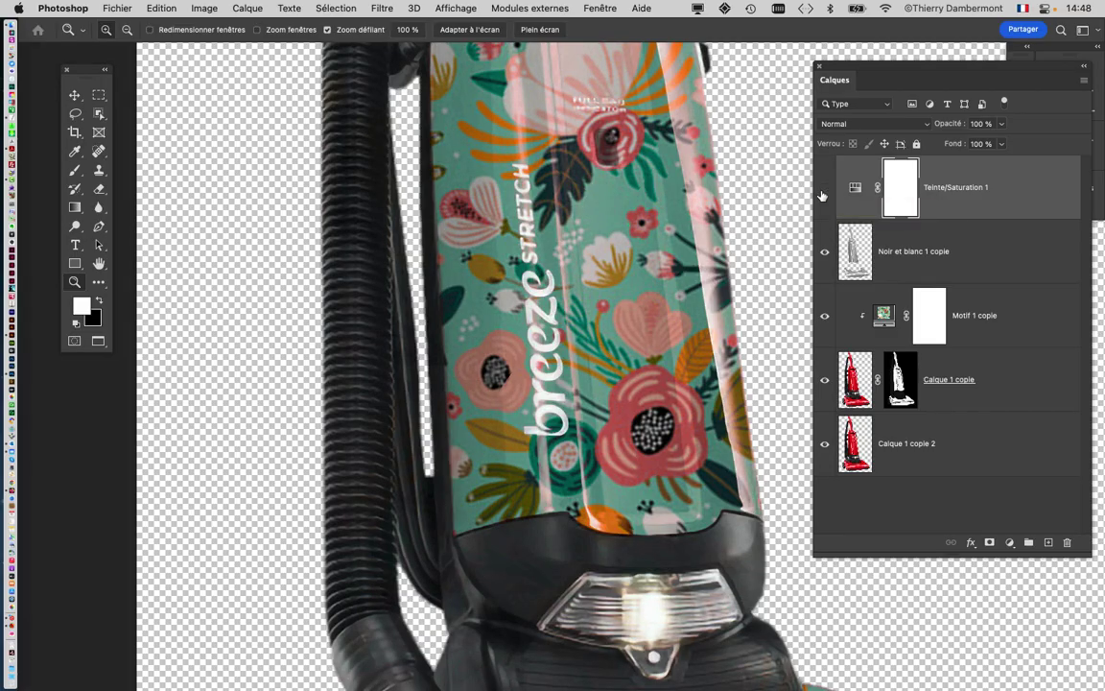
click(823, 191)
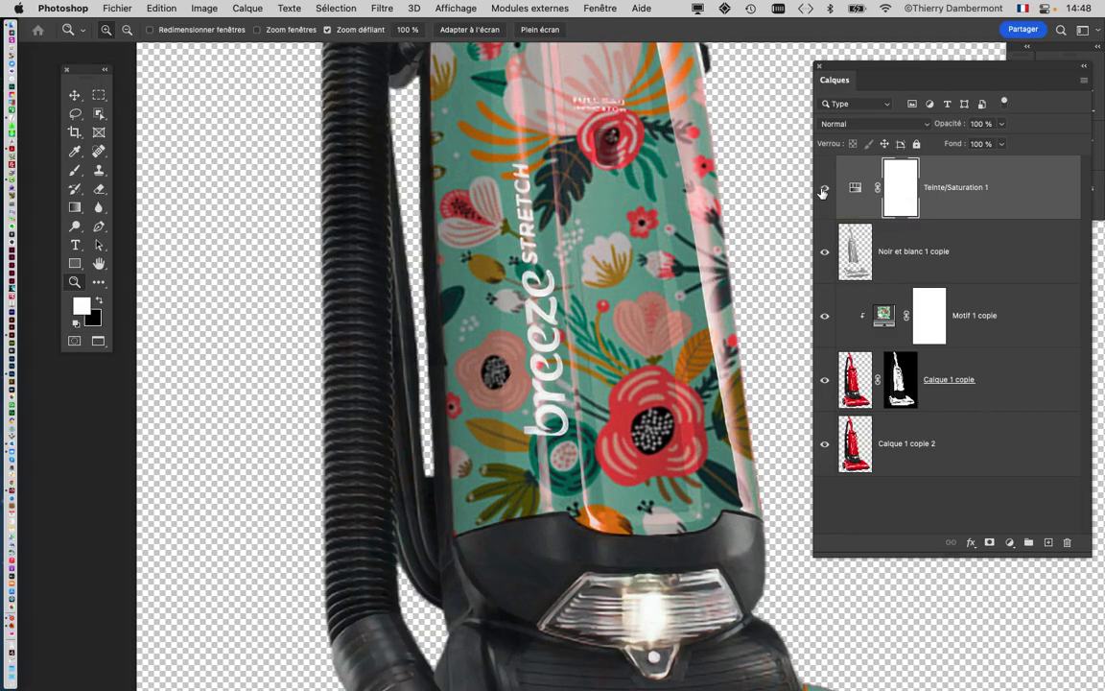
Step: View more of the patterned vacuum, and close the composite without saving its changes
alt+click(665, 300)
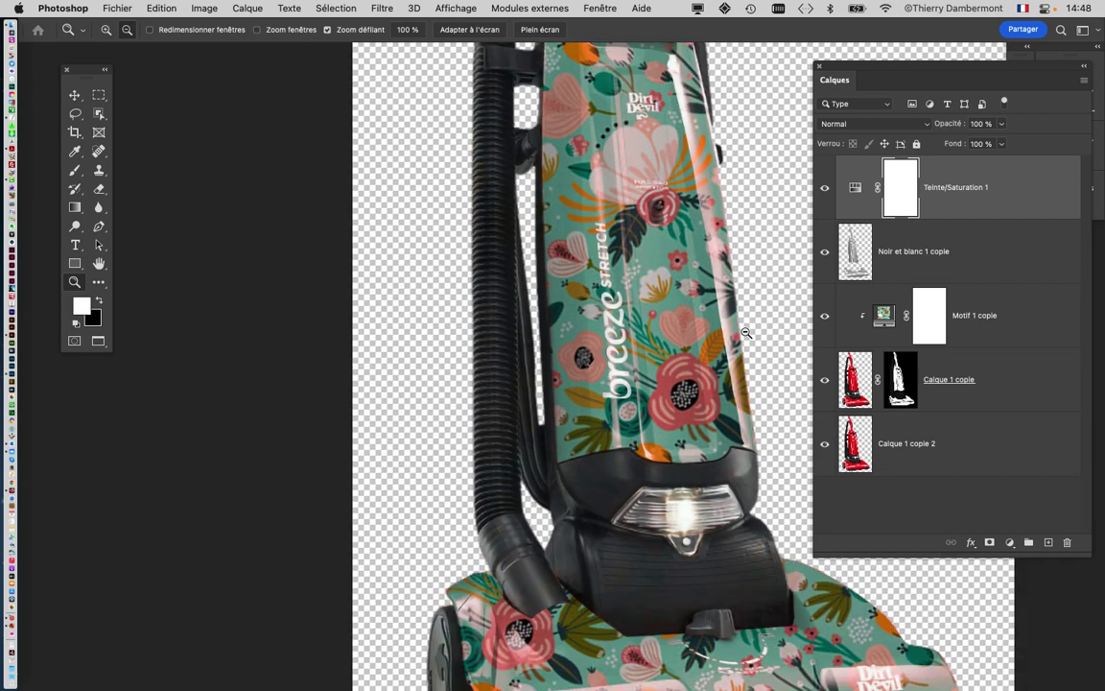
alt+click(747, 333)
drag(687, 320, 599, 311)
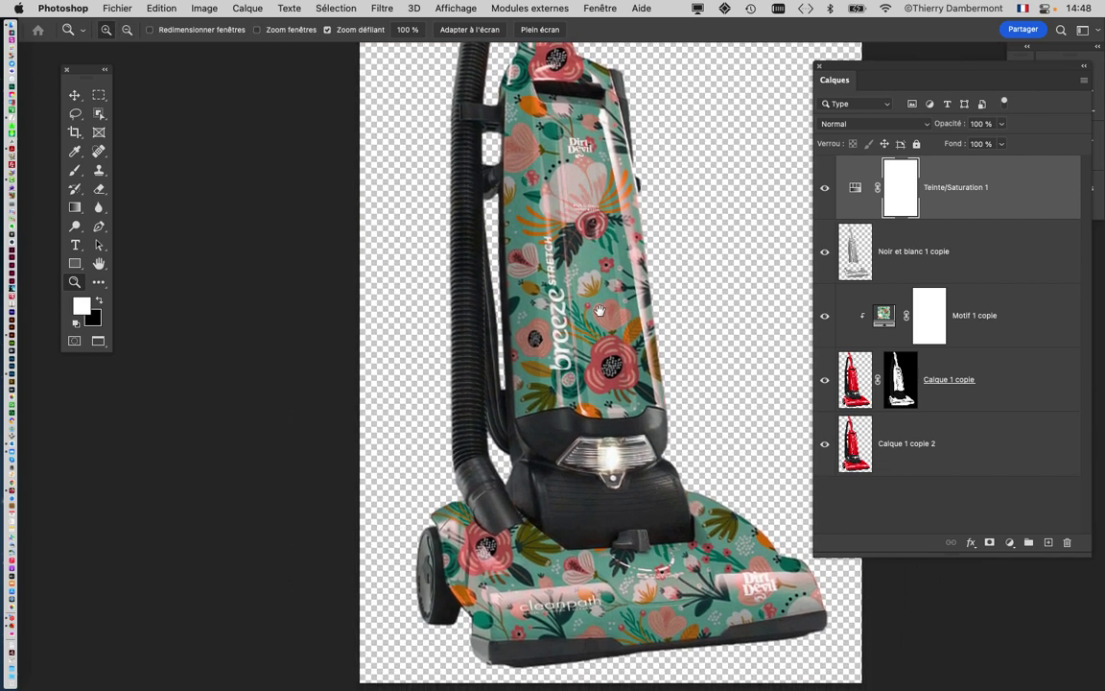
key(super+q)
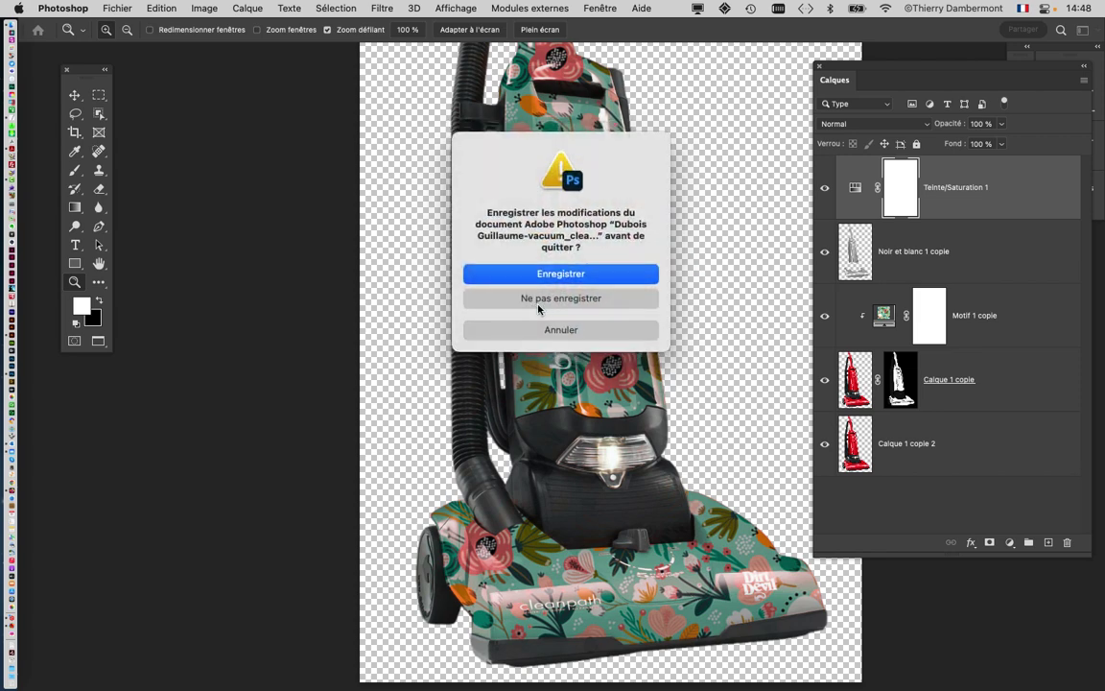
click(487, 298)
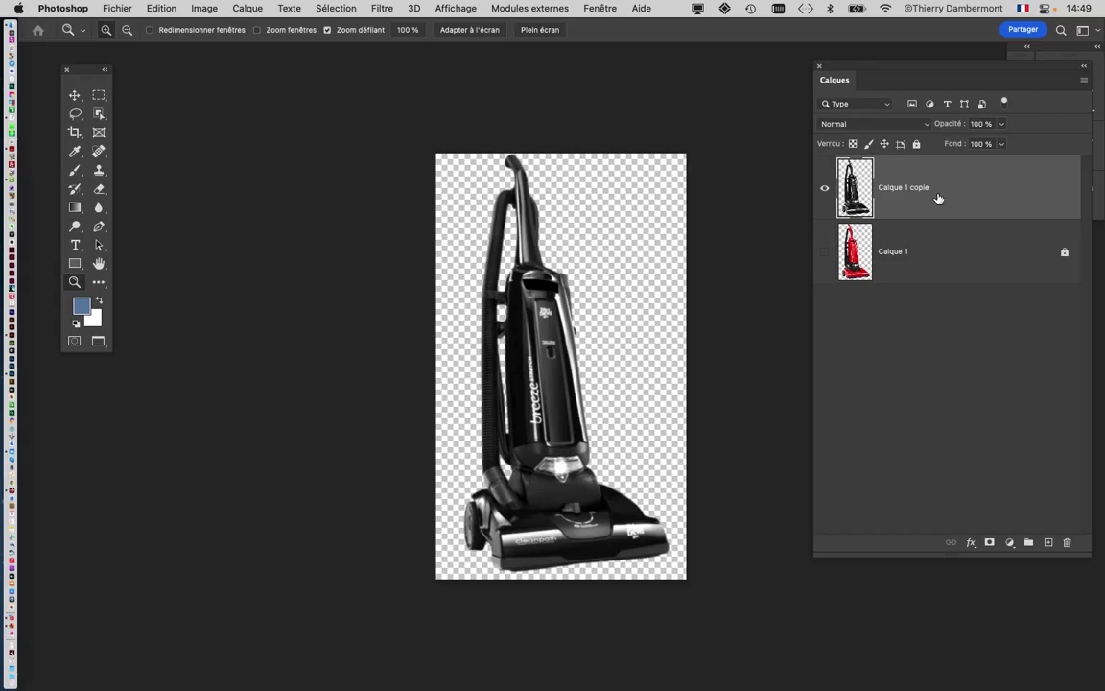
Step: Examine the black and white vacuum composite's body, lettering, headlight and base up close
click(509, 311)
click(558, 277)
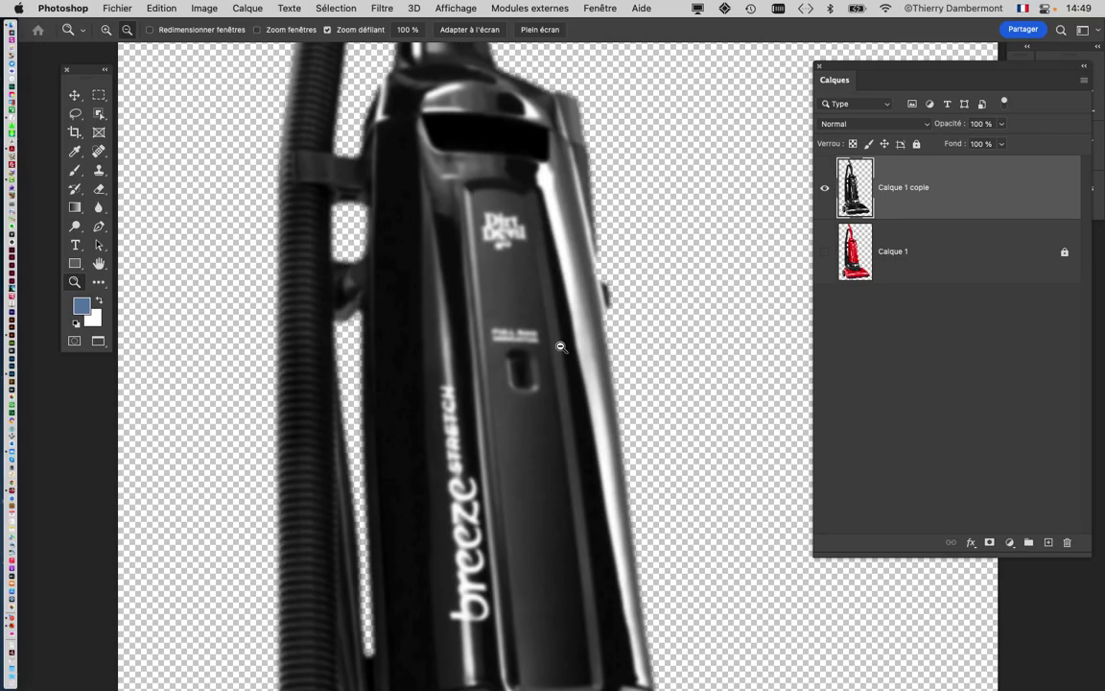
click(456, 334)
scroll(456, 334, down, 10)
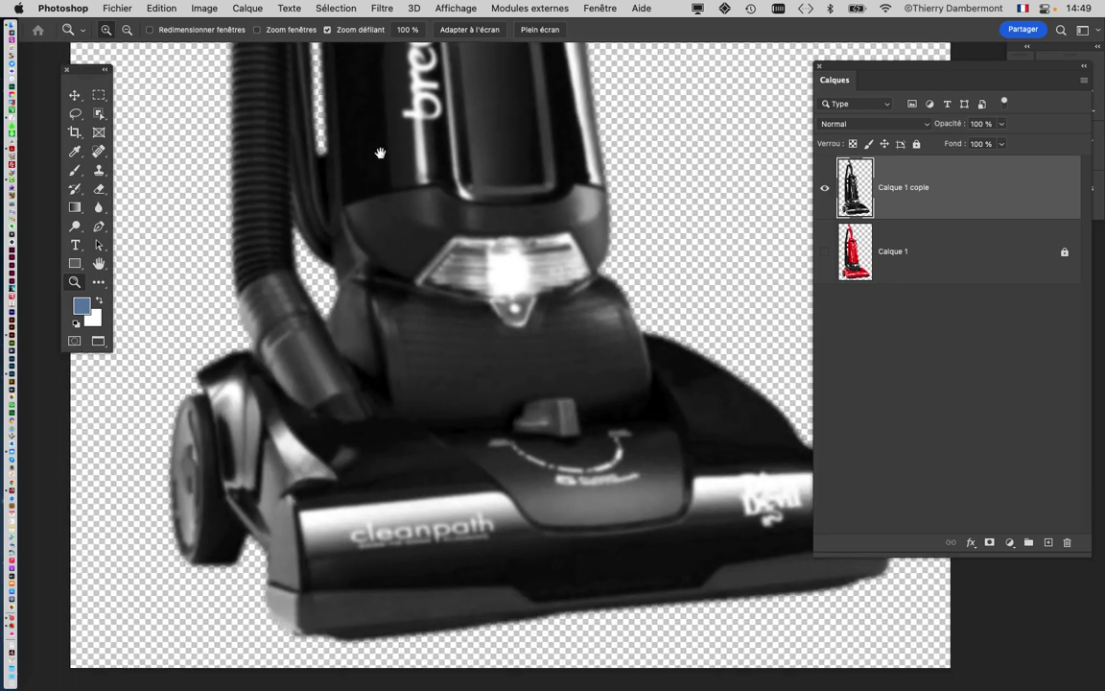
alt+click(404, 360)
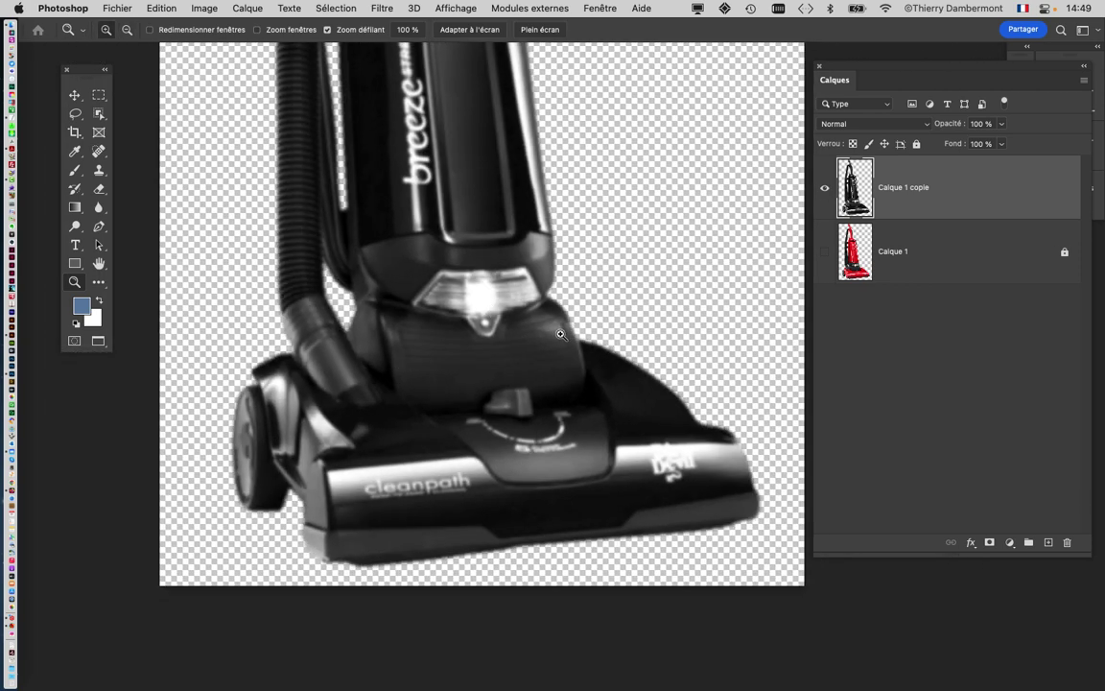
scroll(583, 339, up, 5)
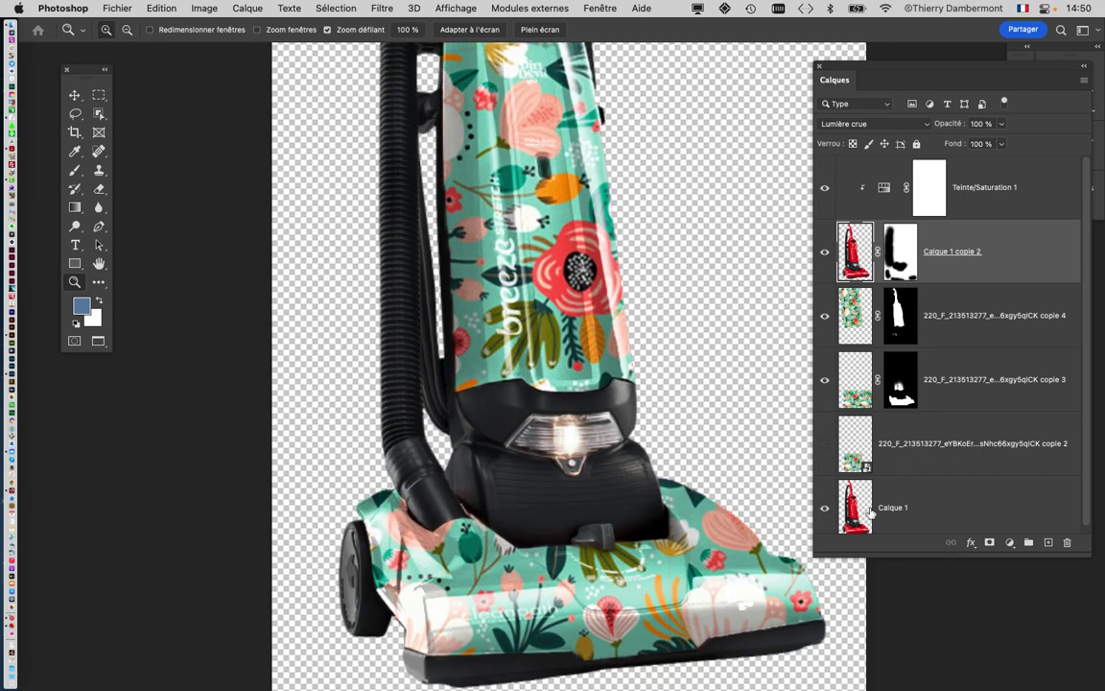
Step: Toggle Calque 1 and the copie 3 floral layer on the next composite to check the masked pattern on the base
click(825, 513)
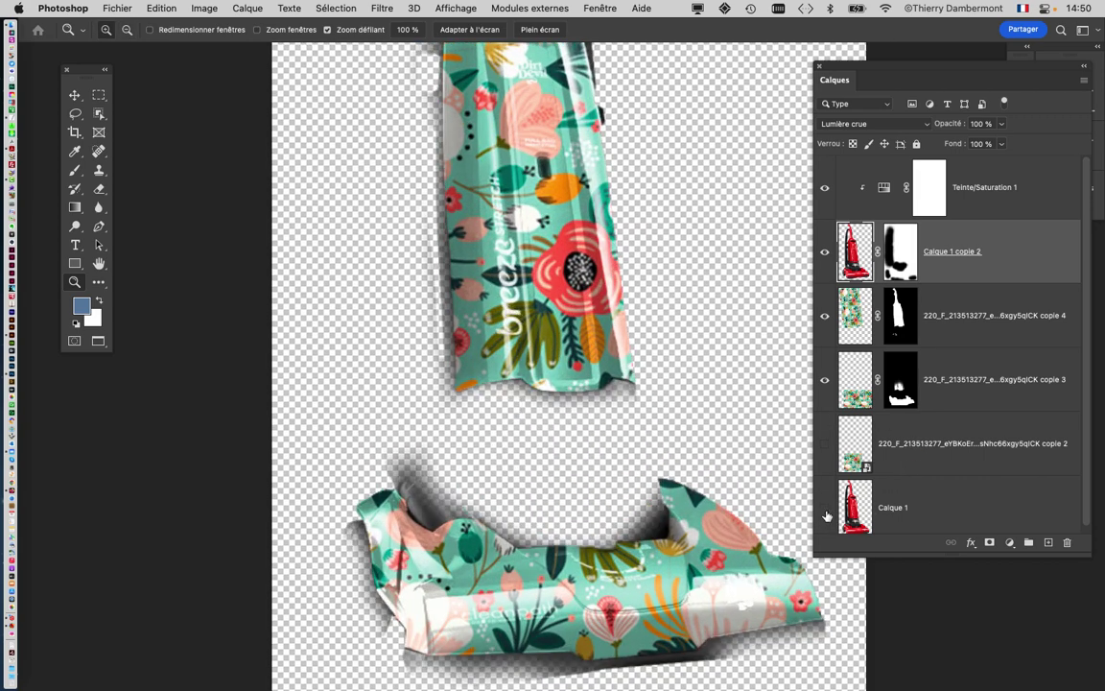
click(824, 382)
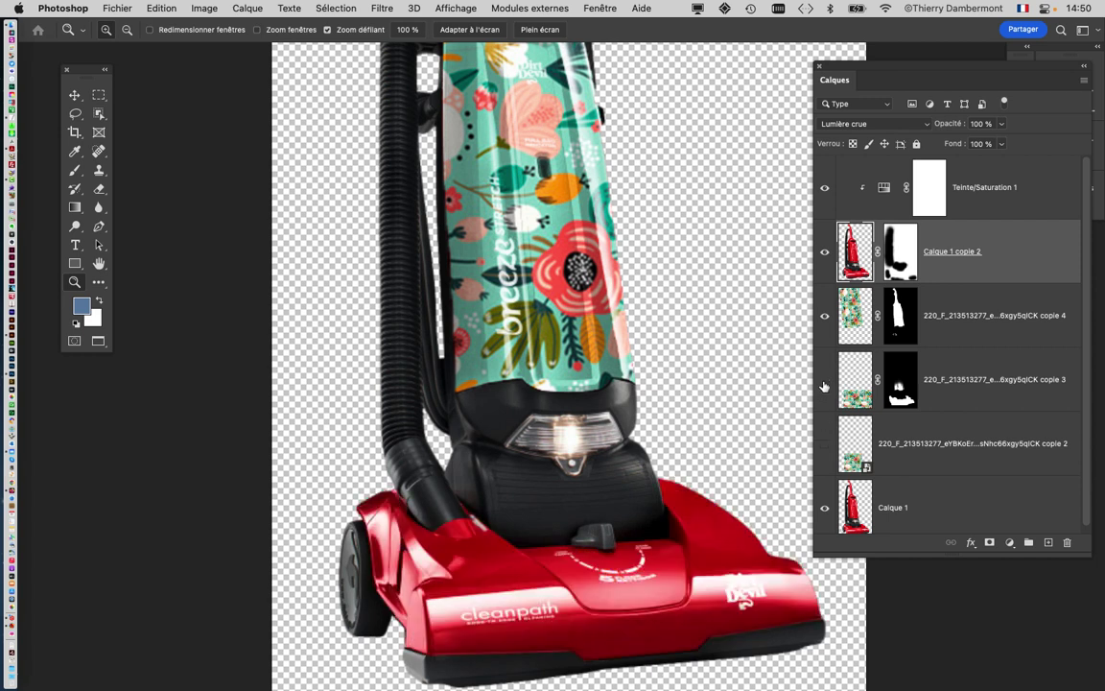
click(823, 381)
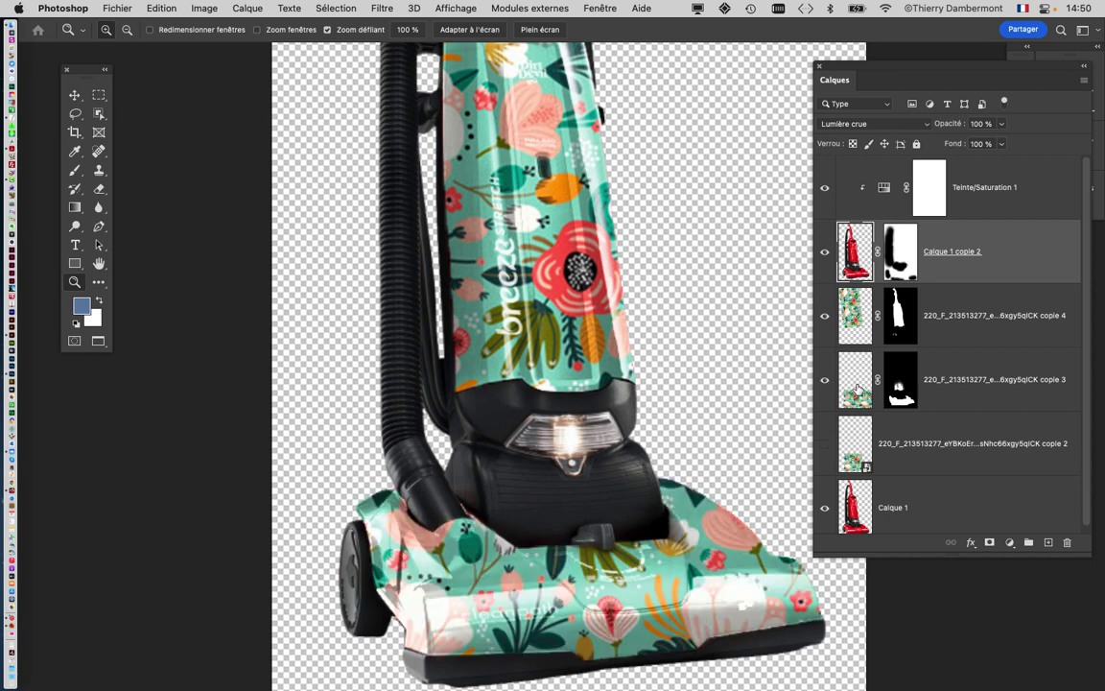
Step: Select the copie 3 floral layer, toggle its visibility to check the base pattern, and lengthen the layer list to show every layer fully
click(857, 389)
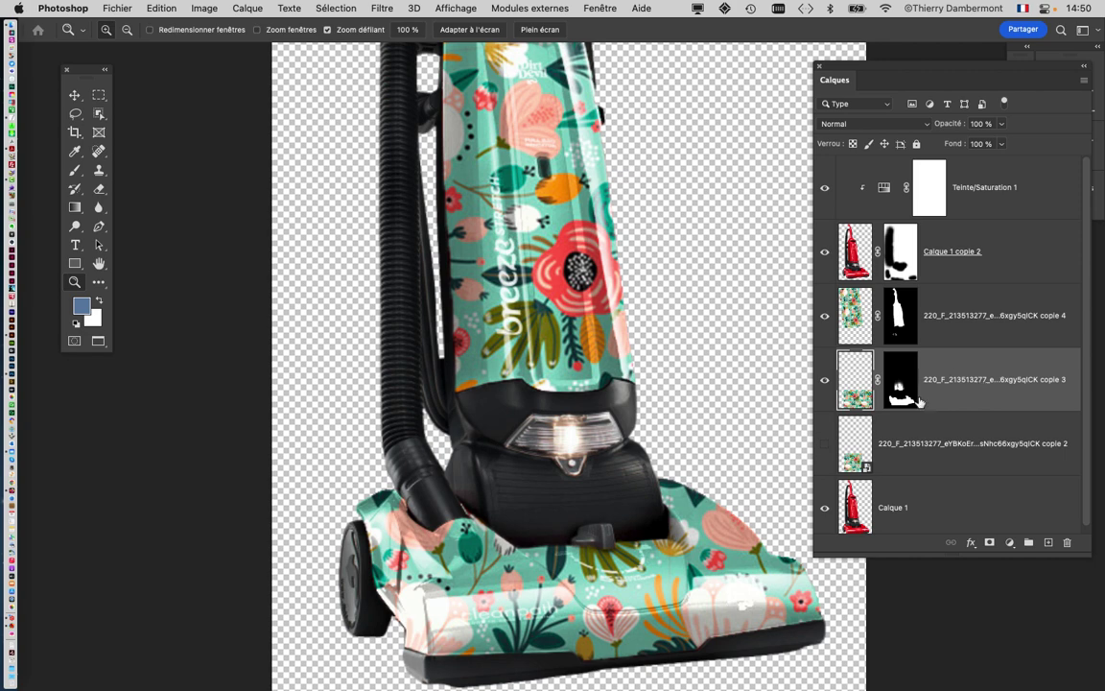
click(825, 381)
click(825, 382)
click(825, 382)
click(825, 382)
drag(863, 555, 863, 578)
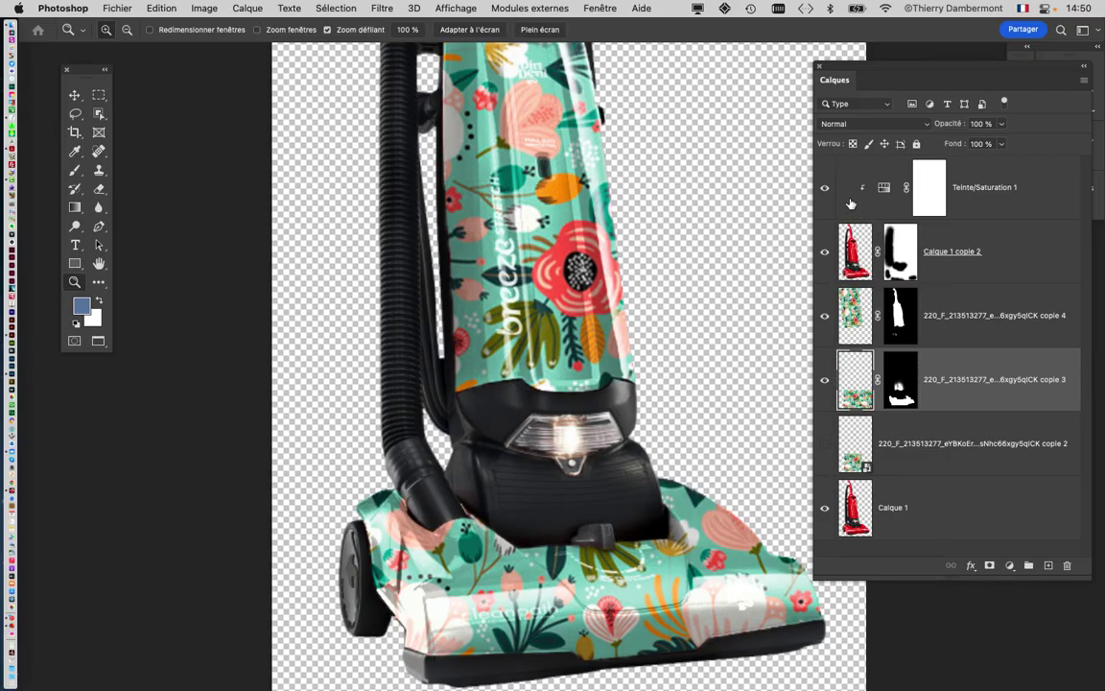
Step: Toggle Teinte/Saturation 1 and select and toggle Calque 1 copie 2 to compare the shading over the floral pattern
click(825, 190)
click(825, 190)
click(824, 251)
click(823, 252)
click(823, 255)
click(823, 255)
click(856, 257)
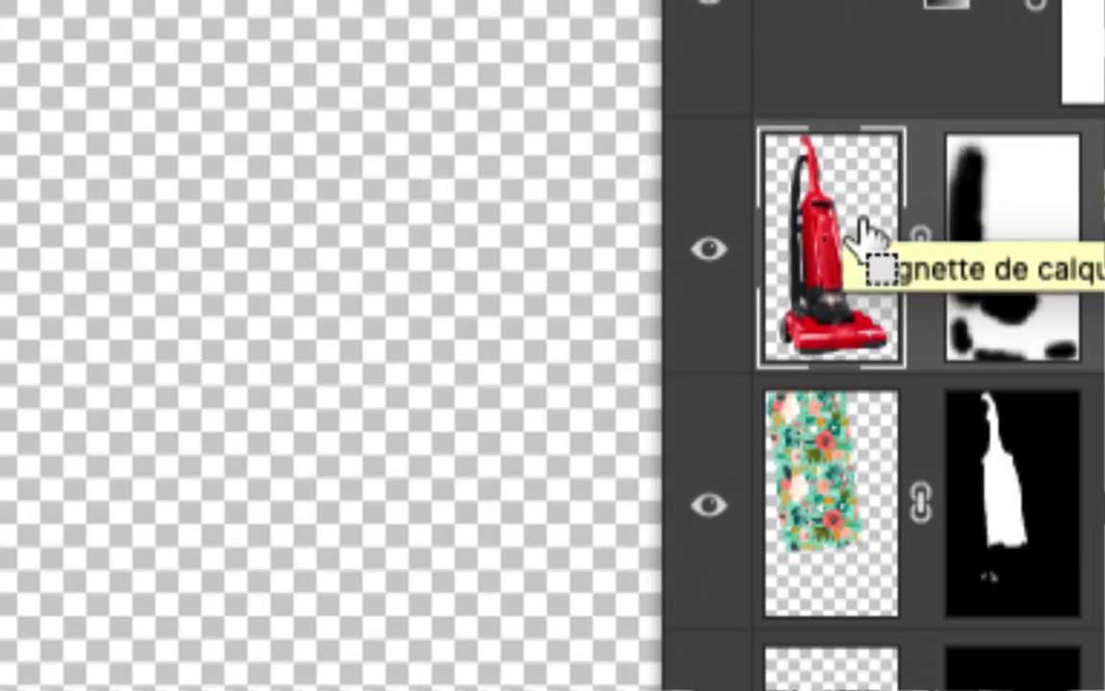
click(708, 249)
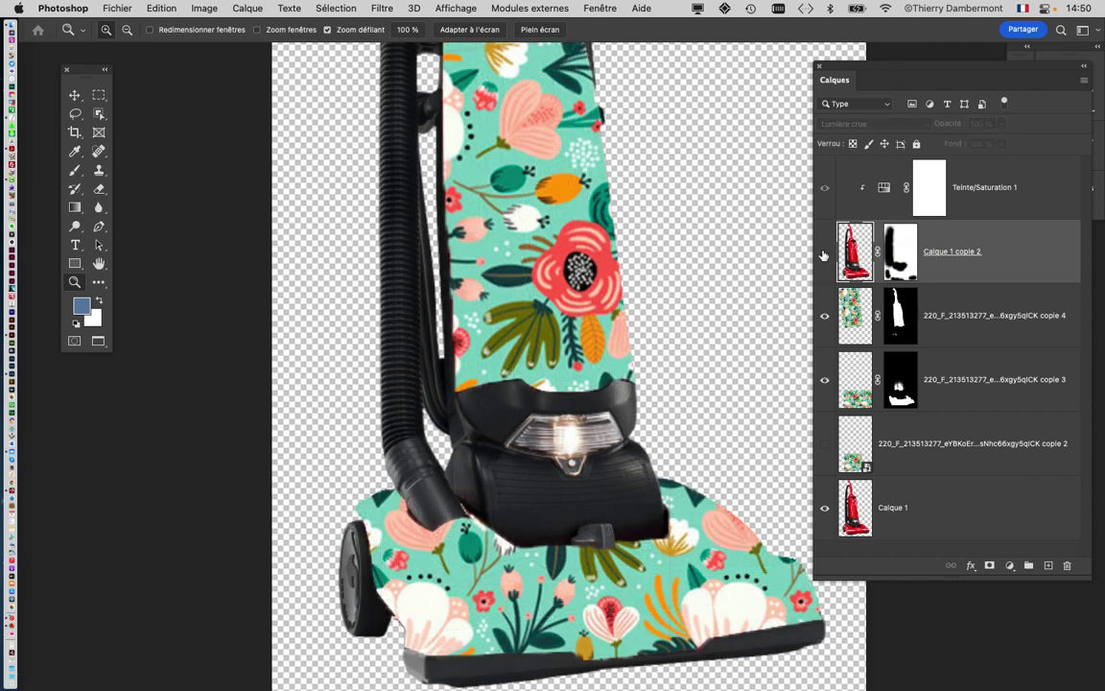
click(824, 252)
click(824, 252)
click(824, 252)
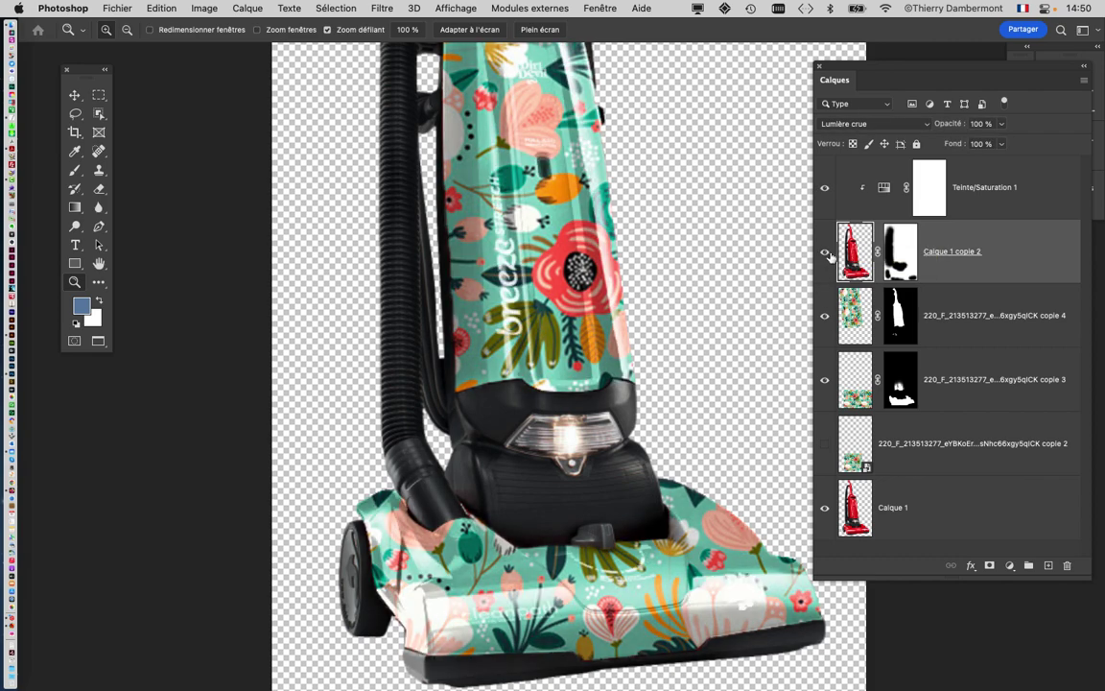
Step: Set Calque 1 copie 2 to Normal blending and toggle Teinte/Saturation 1 to compare the desaturated and red versions
click(870, 124)
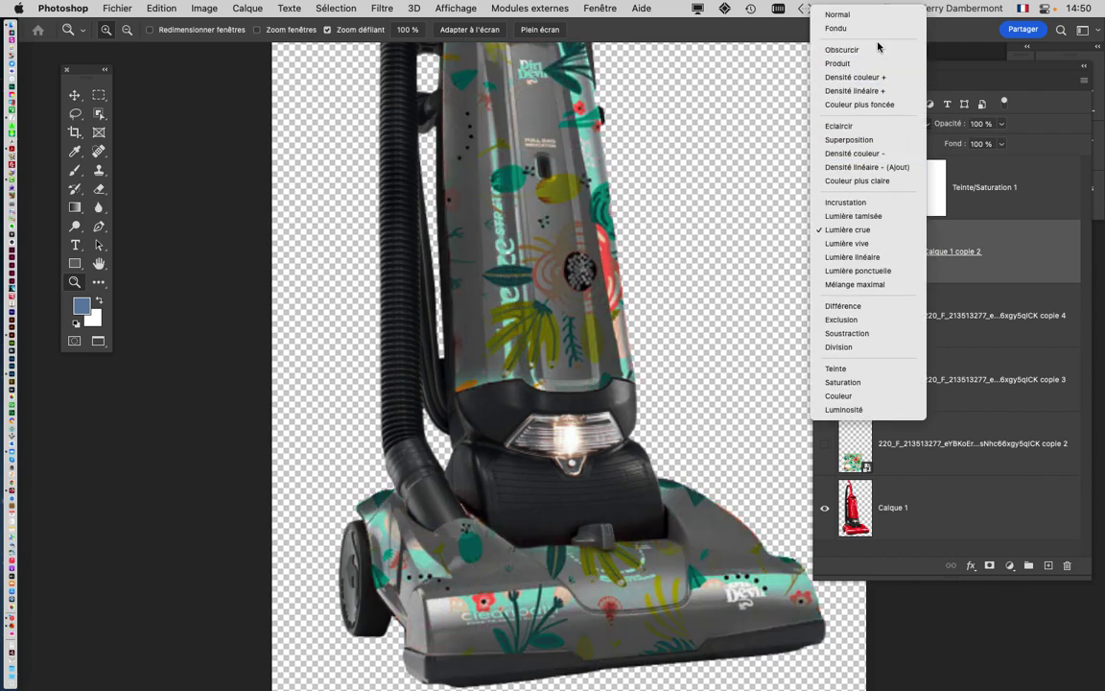
click(875, 14)
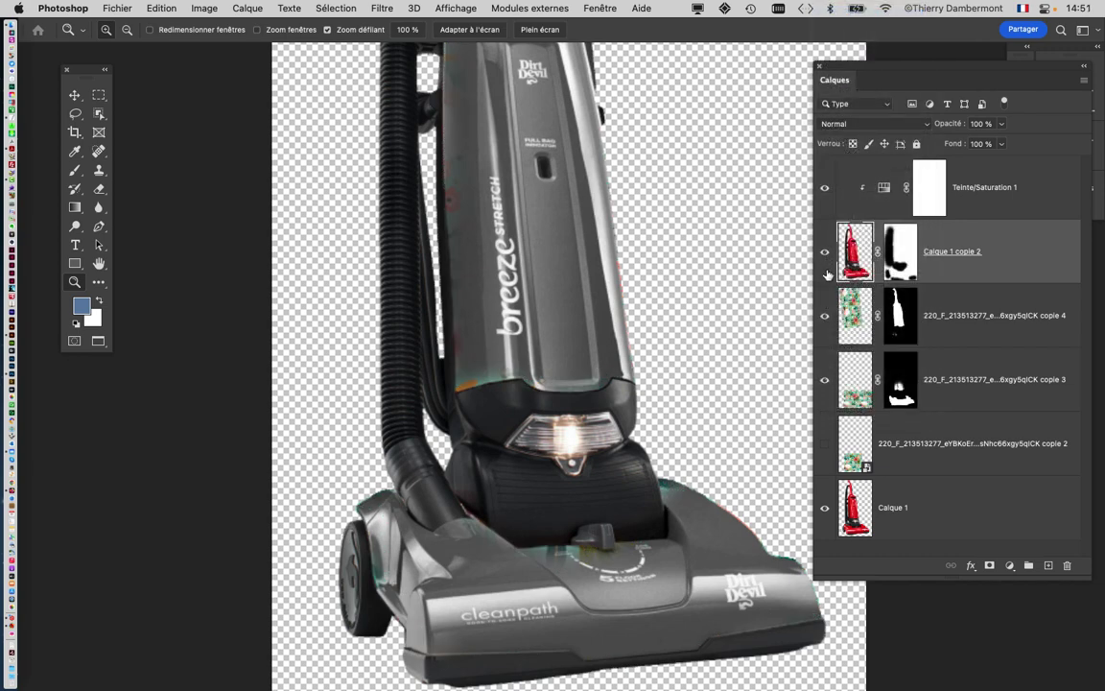
click(827, 189)
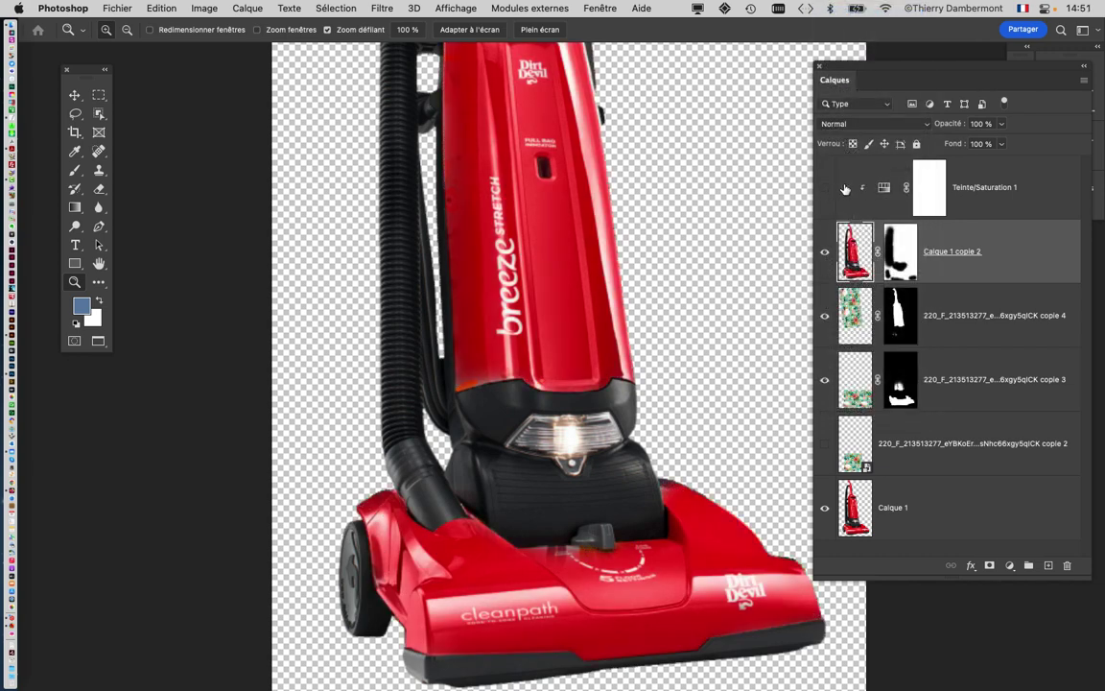
click(826, 189)
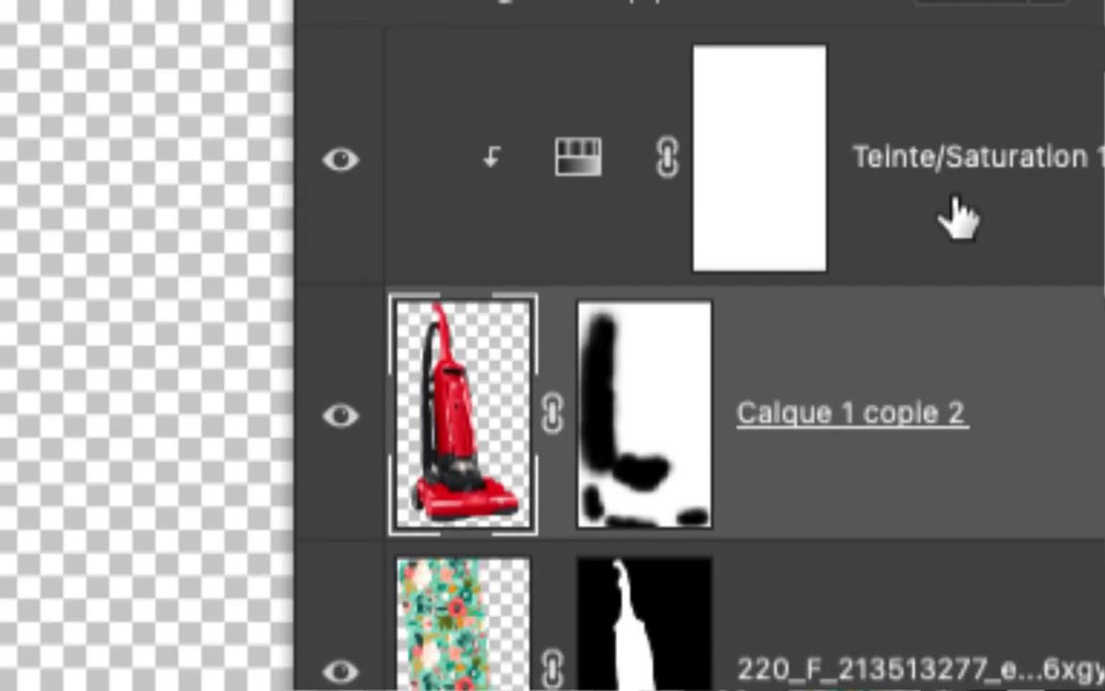
click(958, 217)
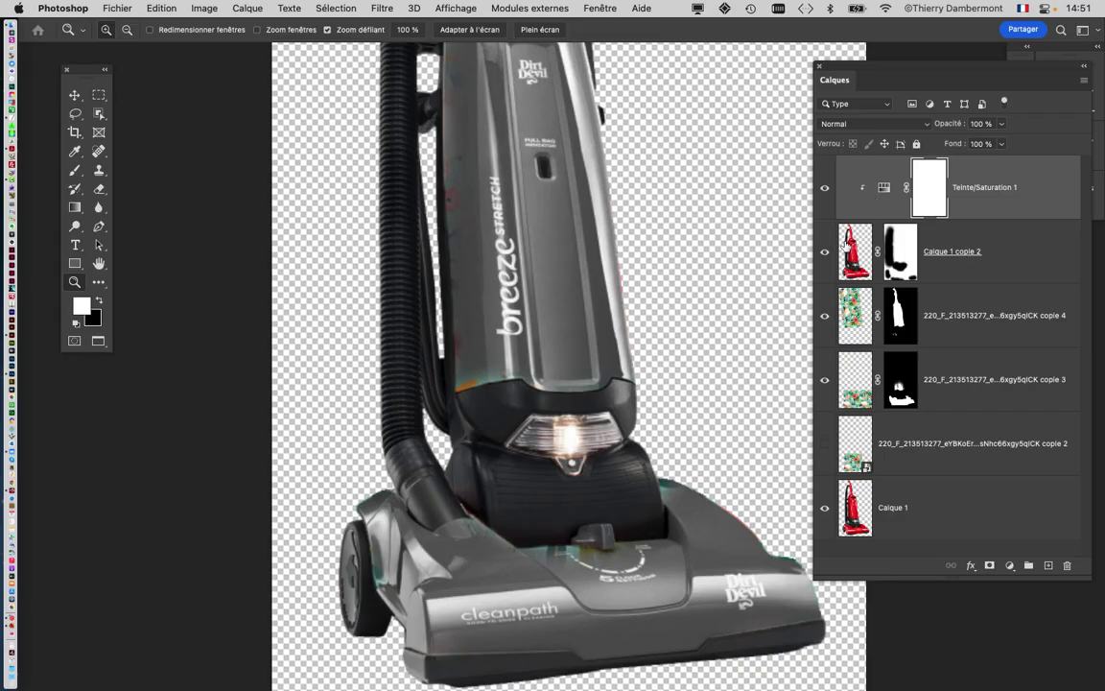
Step: Set the blend mode of Calque 1 copie 2 back to Lumière crue
click(844, 246)
click(873, 123)
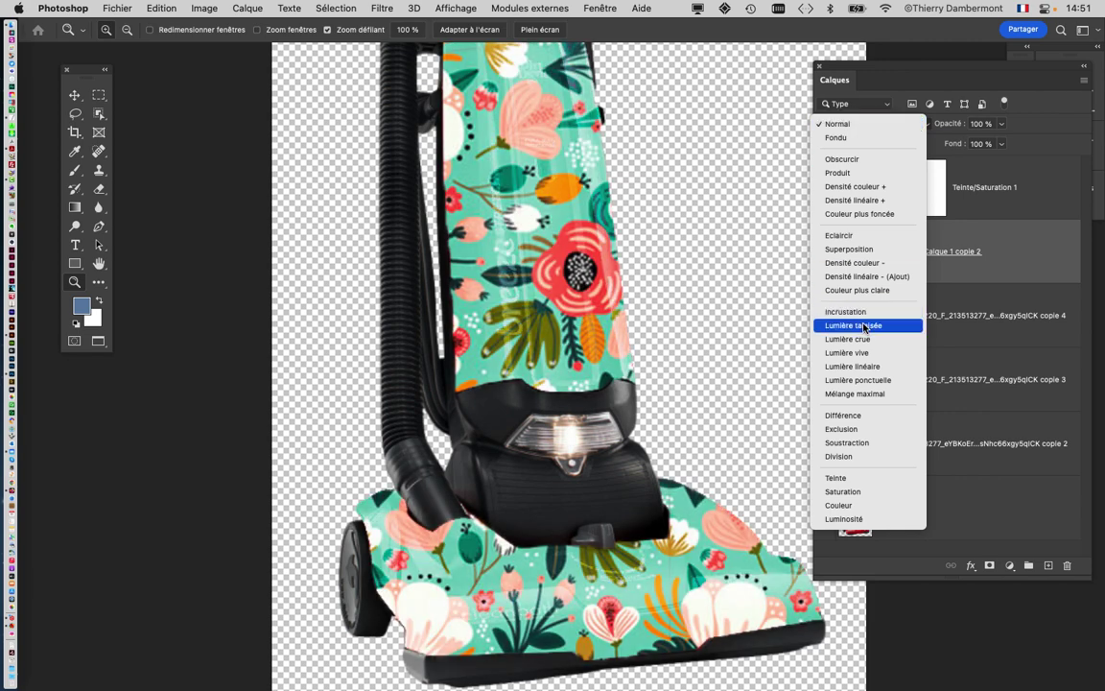
click(866, 340)
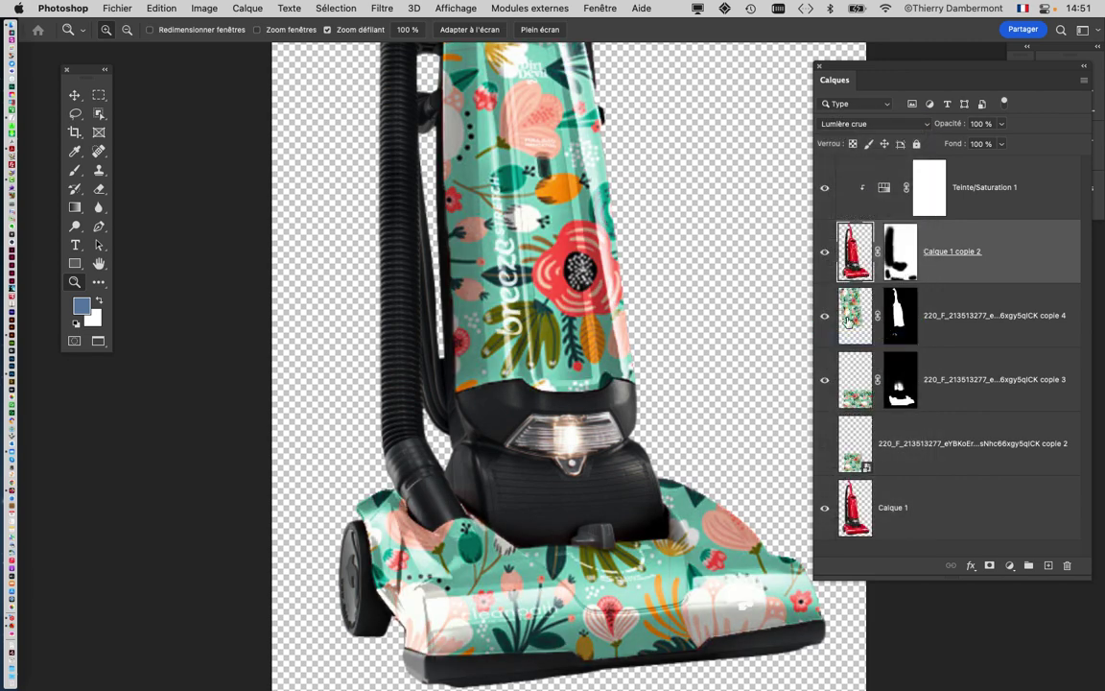
Step: Toggle Calque 1 copie 2 and the copie 4 and copie 3 floral layers in turn to compare their contributions
click(825, 253)
click(825, 254)
click(824, 316)
click(824, 317)
click(826, 383)
click(825, 383)
Step: Toggle Calque 1 copie 2 repeatedly to compare flat and shaded patterns, and view the whole patterned vacuum
click(825, 253)
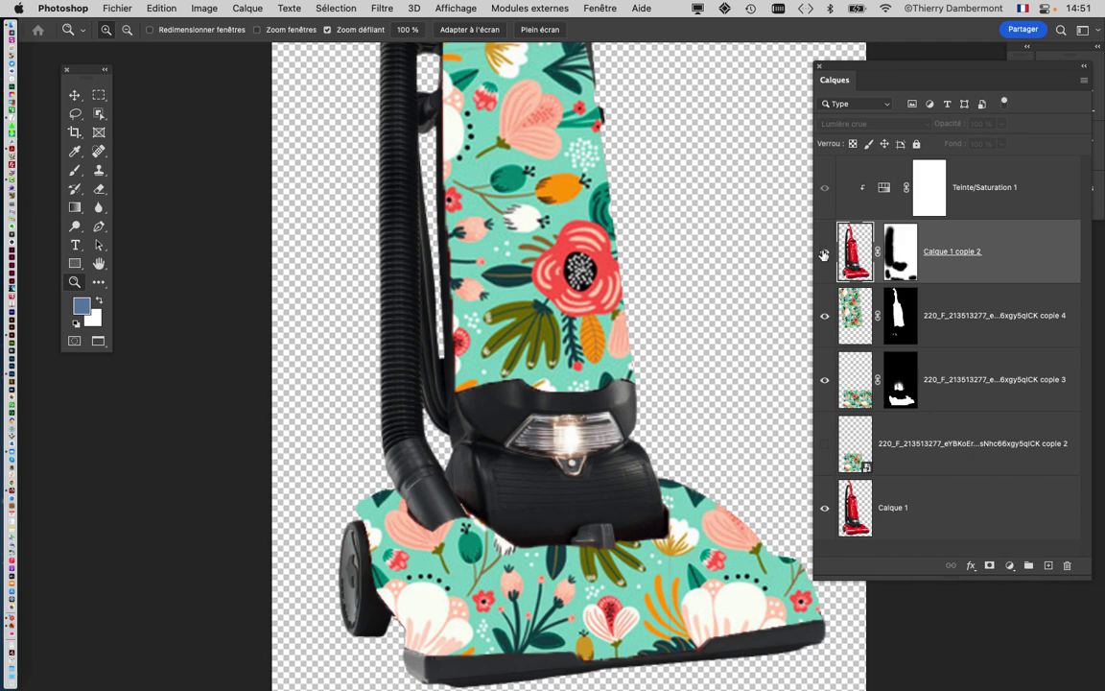
click(823, 253)
click(824, 254)
click(824, 253)
click(824, 253)
click(824, 253)
click(824, 253)
click(824, 253)
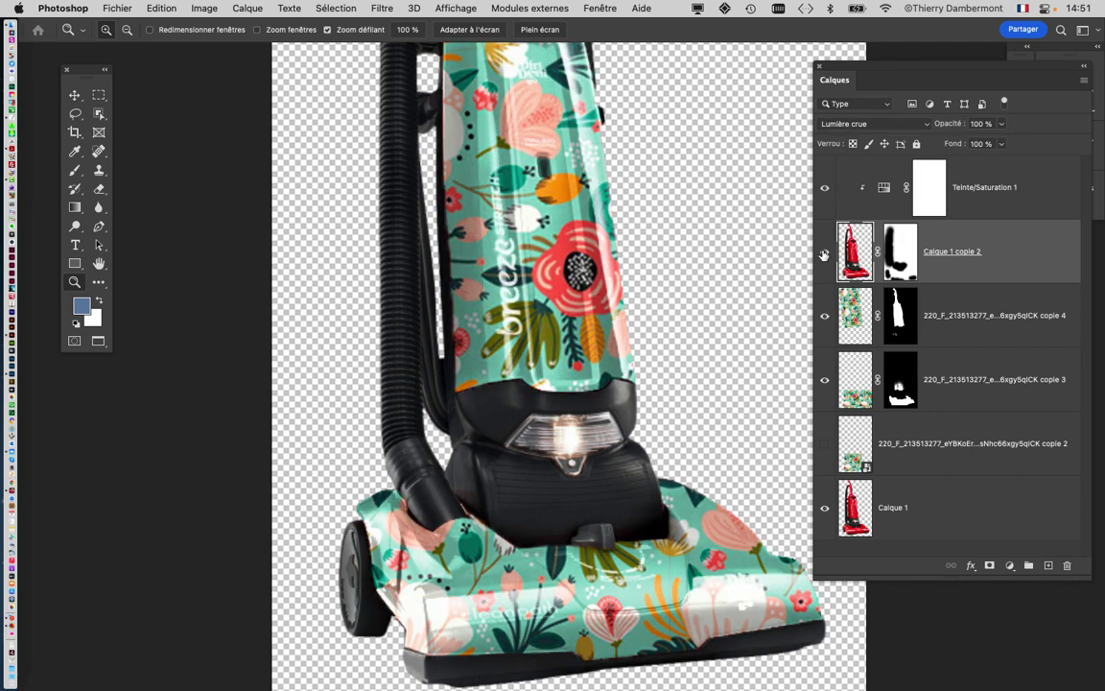
click(824, 253)
click(824, 253)
alt+click(673, 402)
click(653, 384)
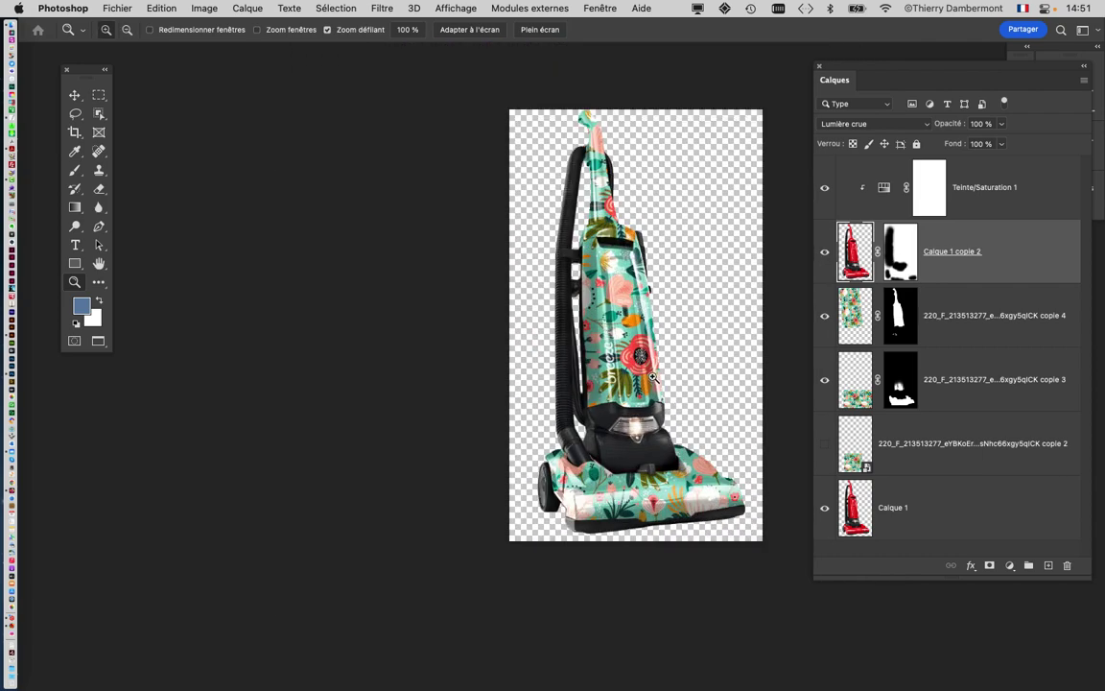
Step: In the black and white composite, show Calque 1, hide Calque 1 copie, and examine the red original's headlight up close
drag(483, 405, 457, 346)
drag(519, 409, 546, 374)
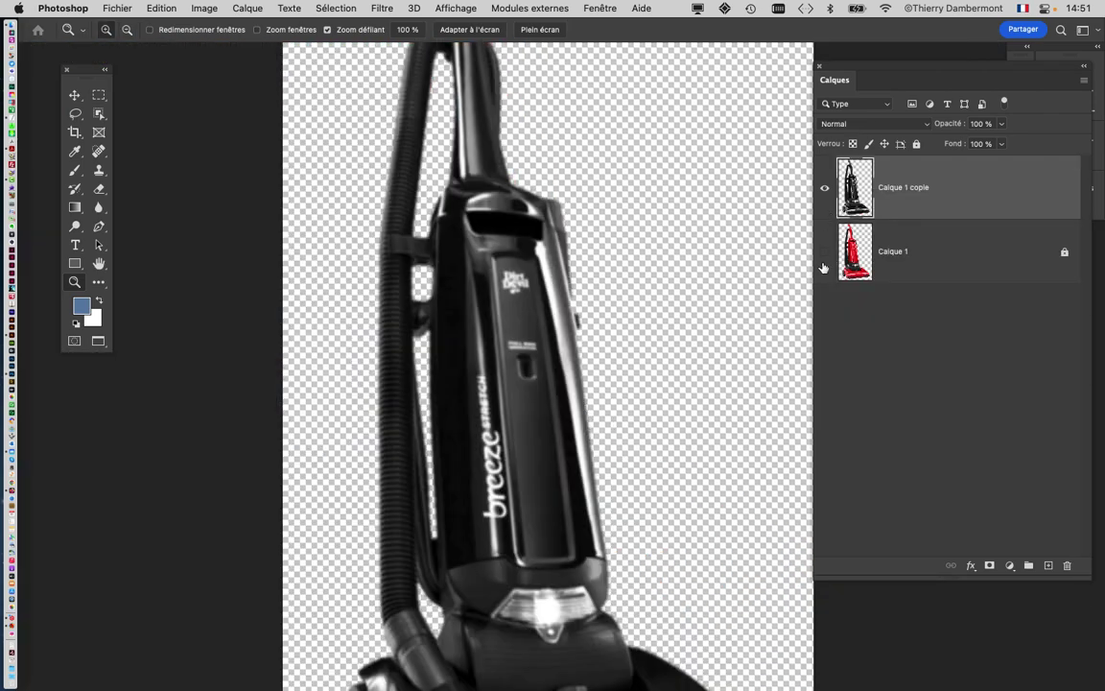
click(825, 265)
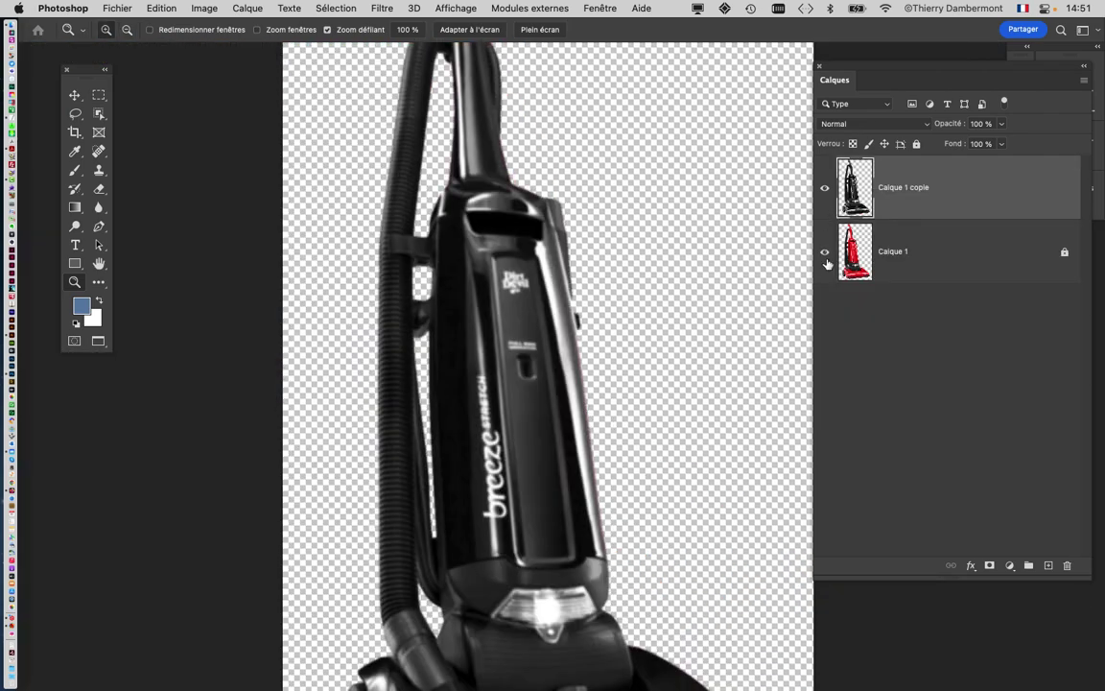
click(824, 190)
scroll(610, 321, down, 3)
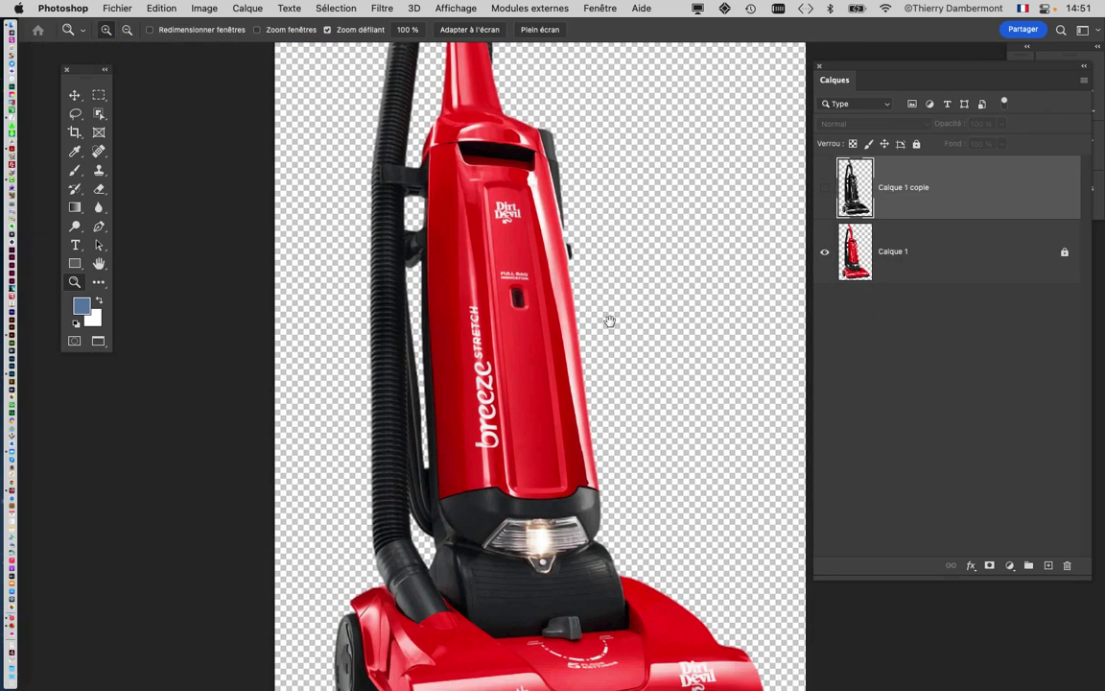
scroll(594, 481, up, 10)
scroll(597, 482, up, 1)
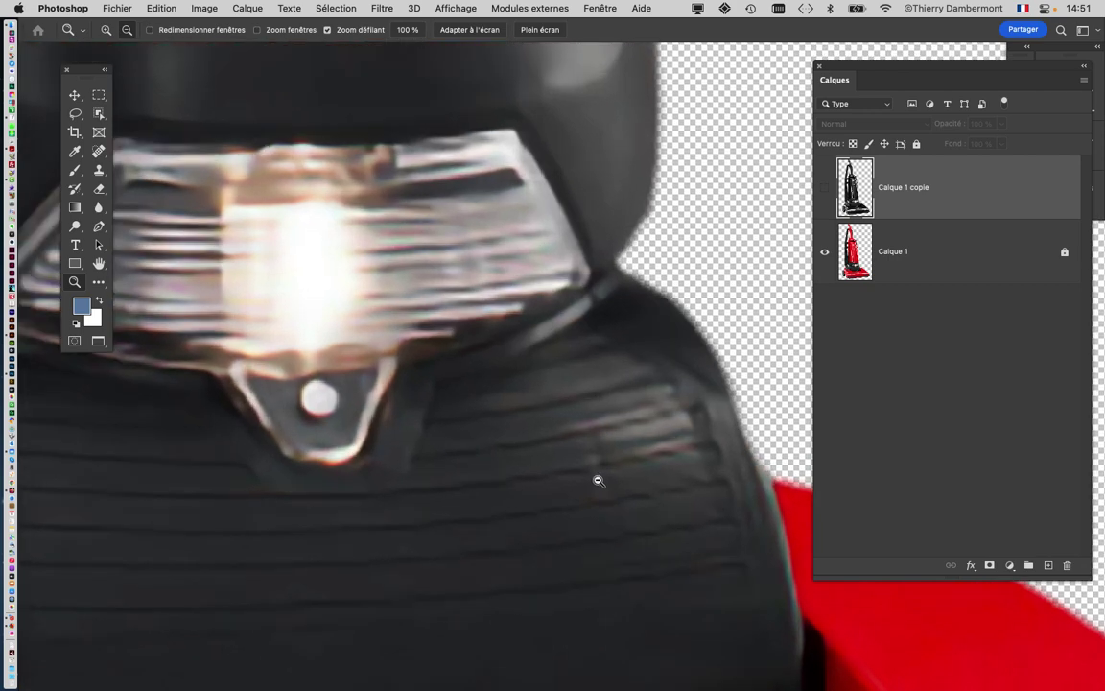
scroll(602, 478, down, 5)
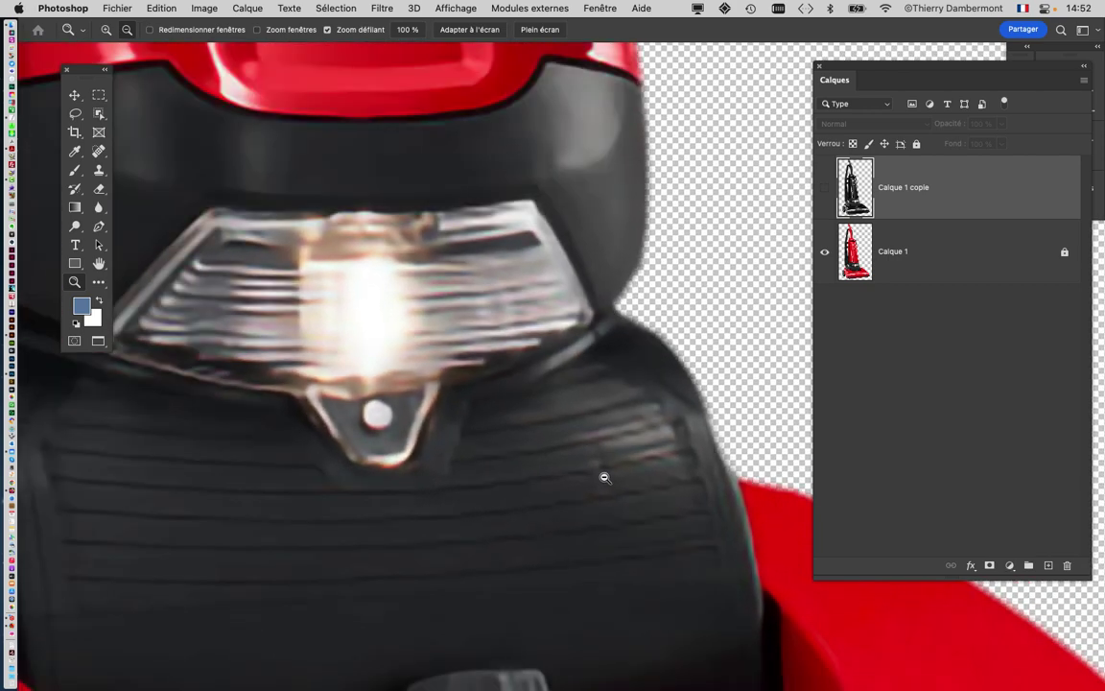
scroll(607, 479, down, 1)
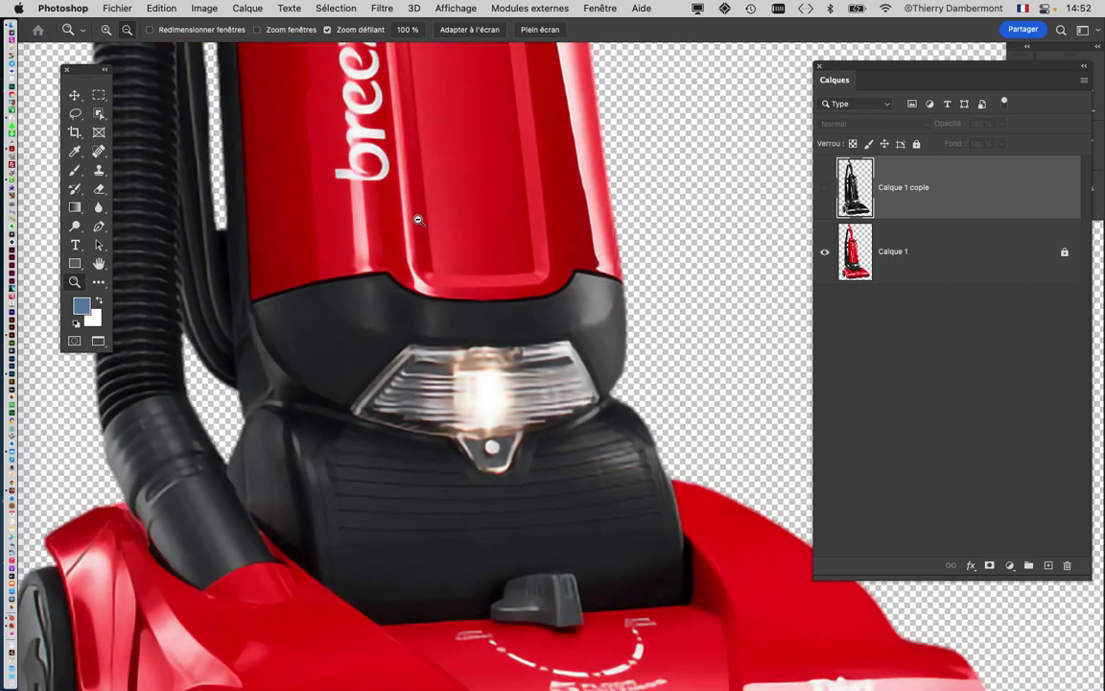
click(205, 8)
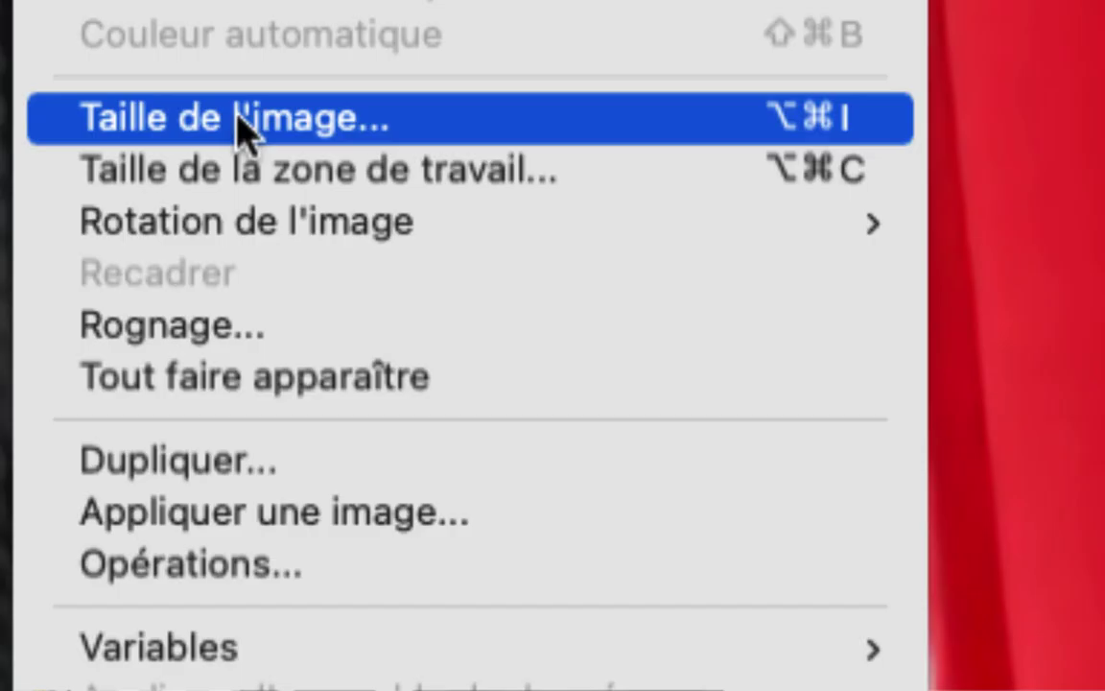
click(238, 116)
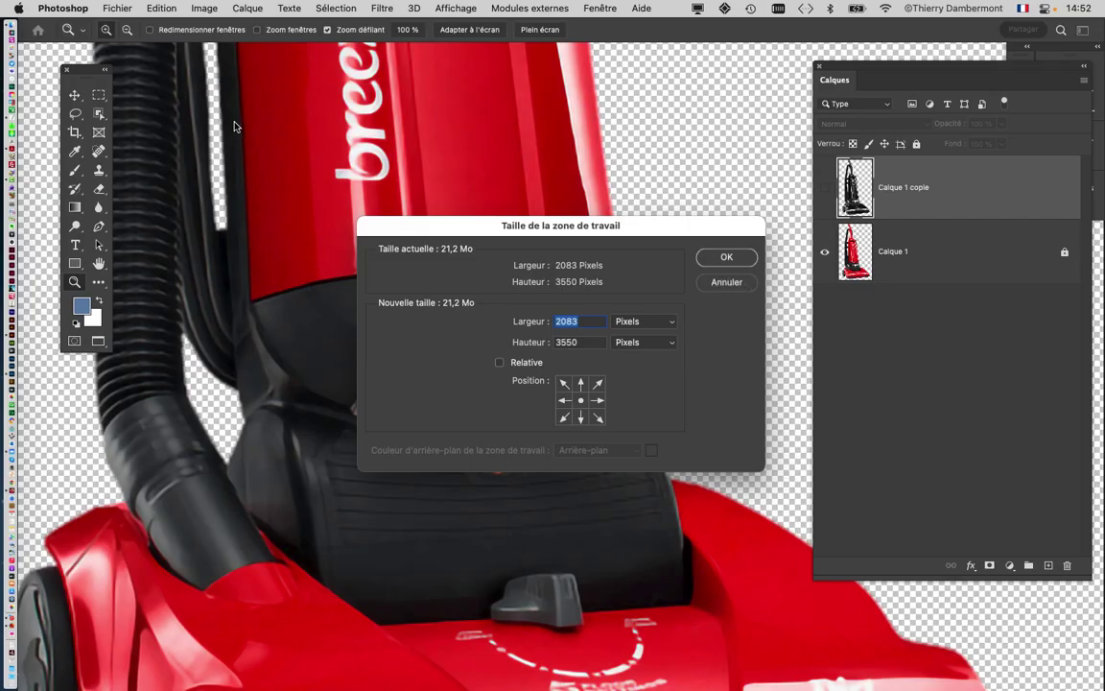
click(710, 282)
Step: Review the resampling methods available for the image size, shrinking the dialog to fit, and cancel without resizing
click(201, 7)
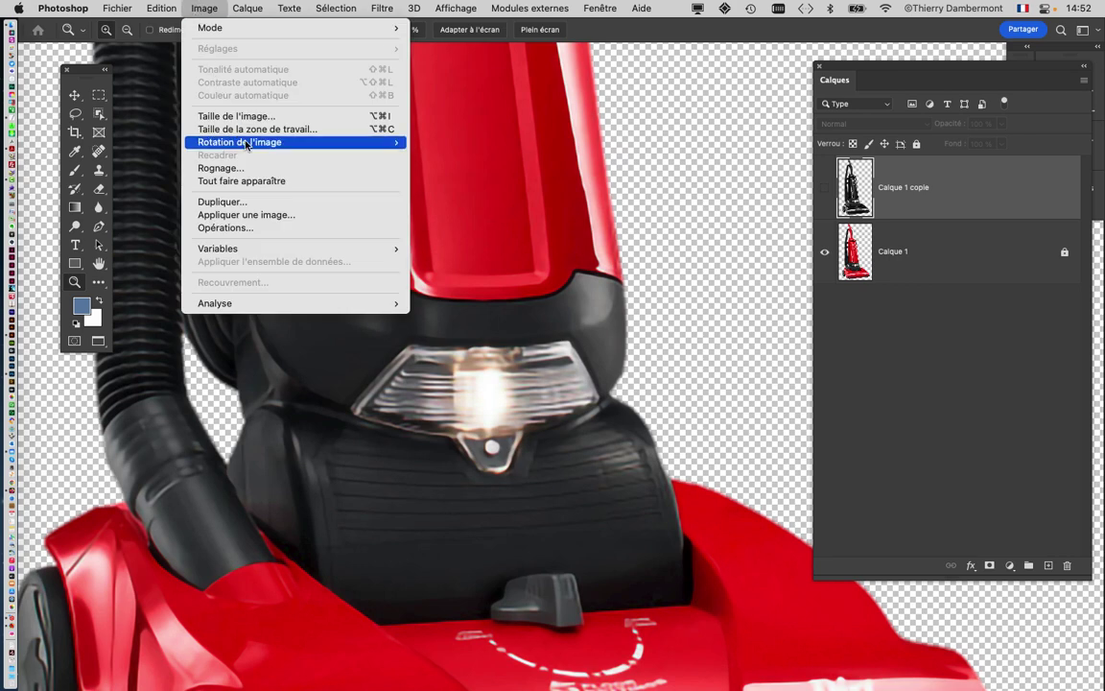
click(226, 115)
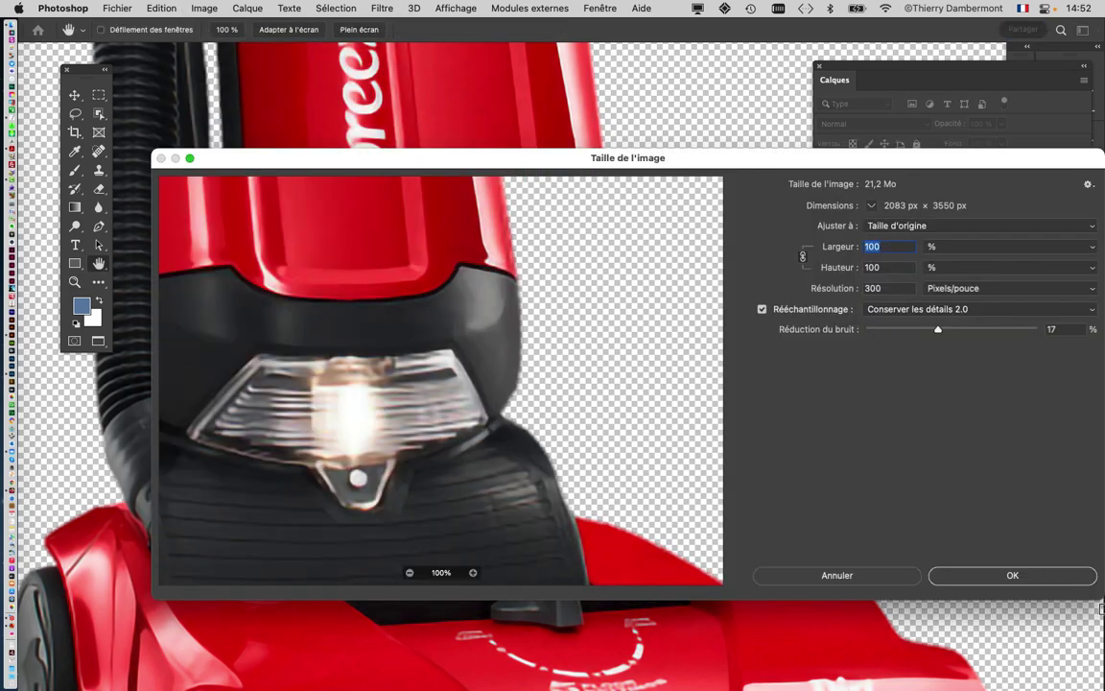
drag(1099, 594, 739, 422)
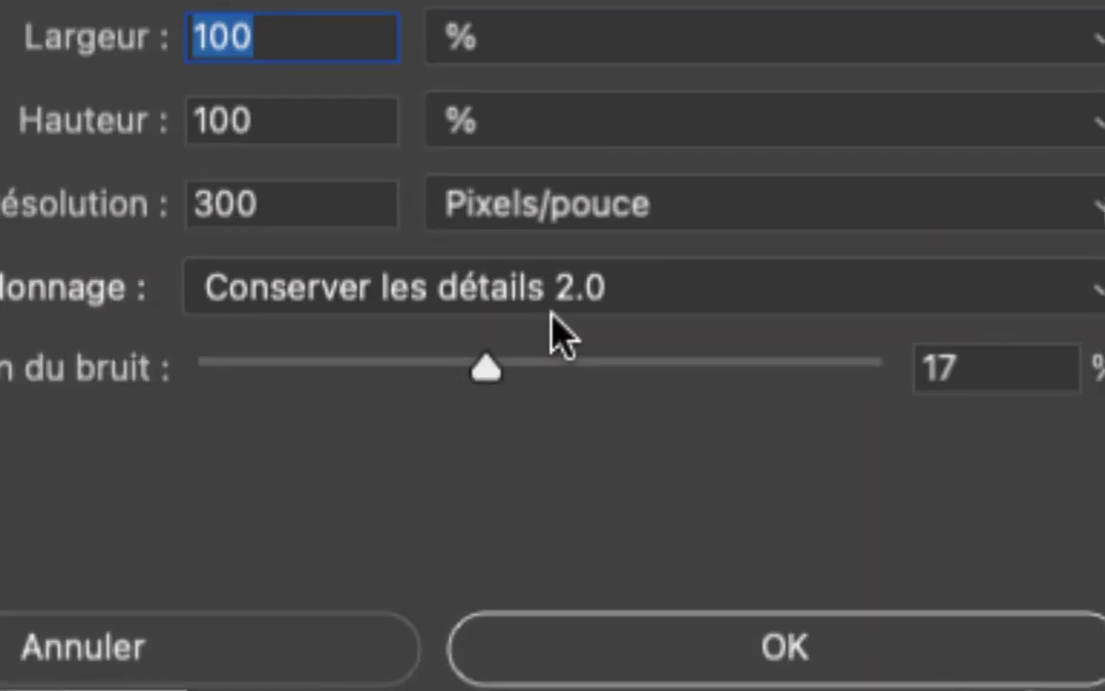
click(585, 312)
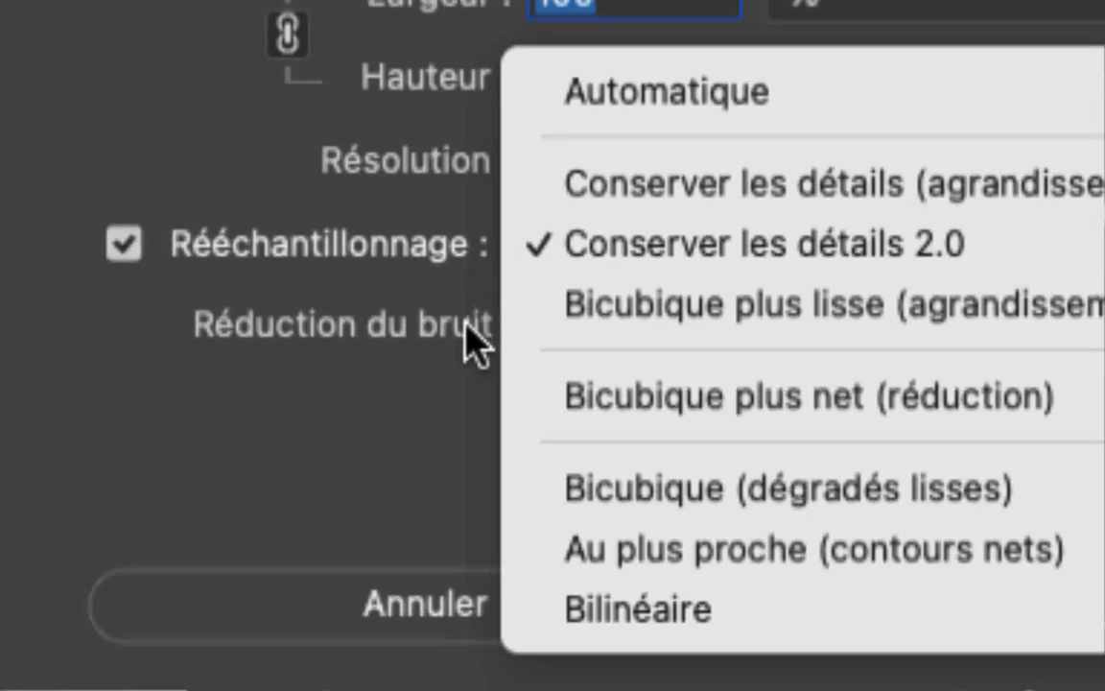
click(96, 415)
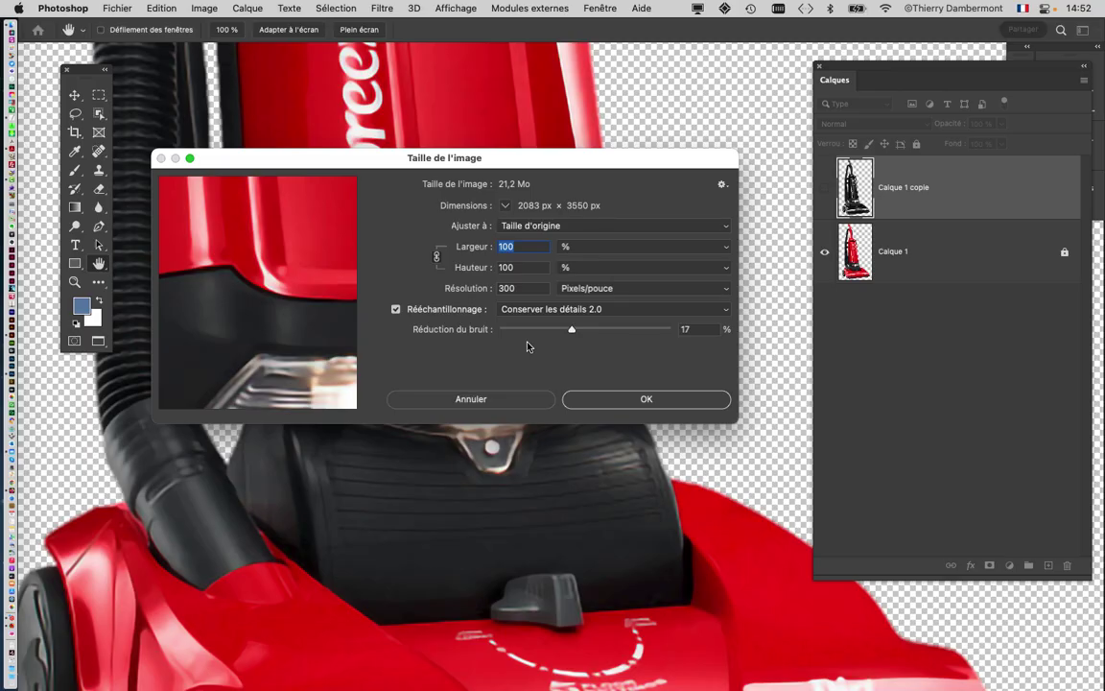
click(510, 402)
Step: Examine the red vacuum's body, lettering, handle area and headlight up close
key(z)
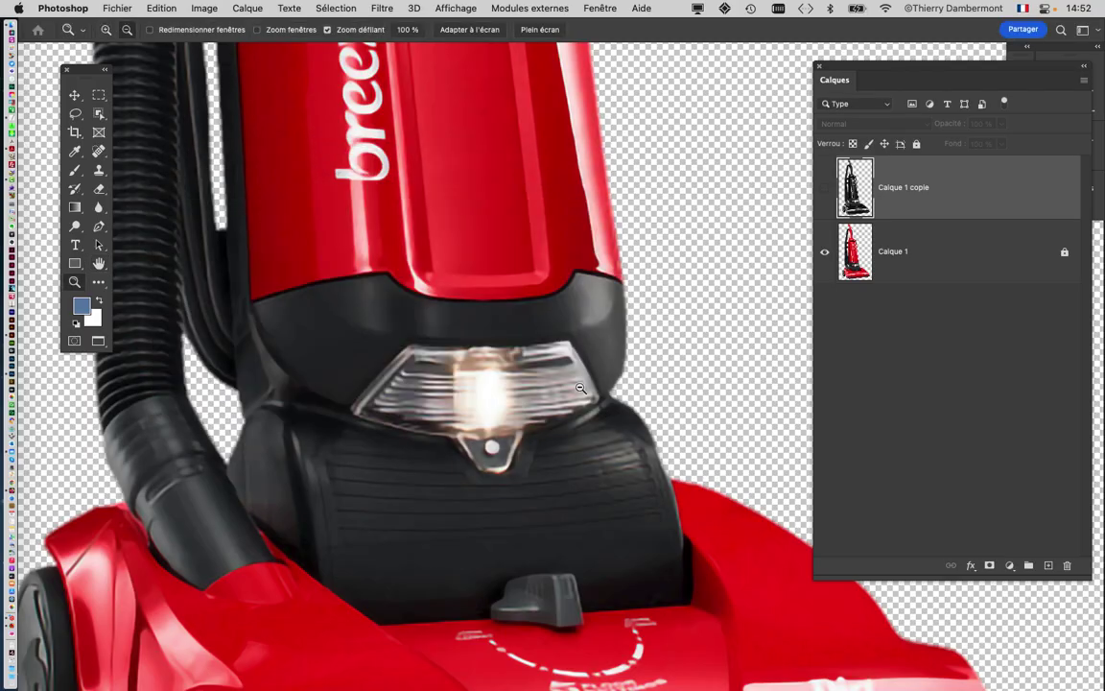
drag(528, 269, 582, 555)
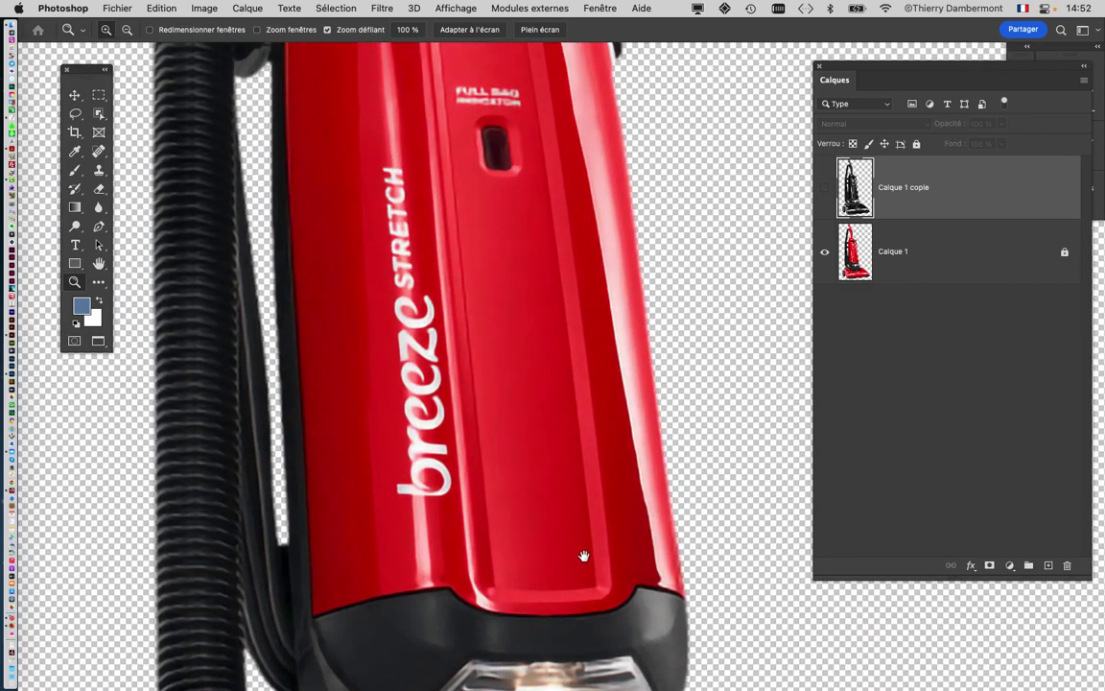
drag(552, 327, 591, 604)
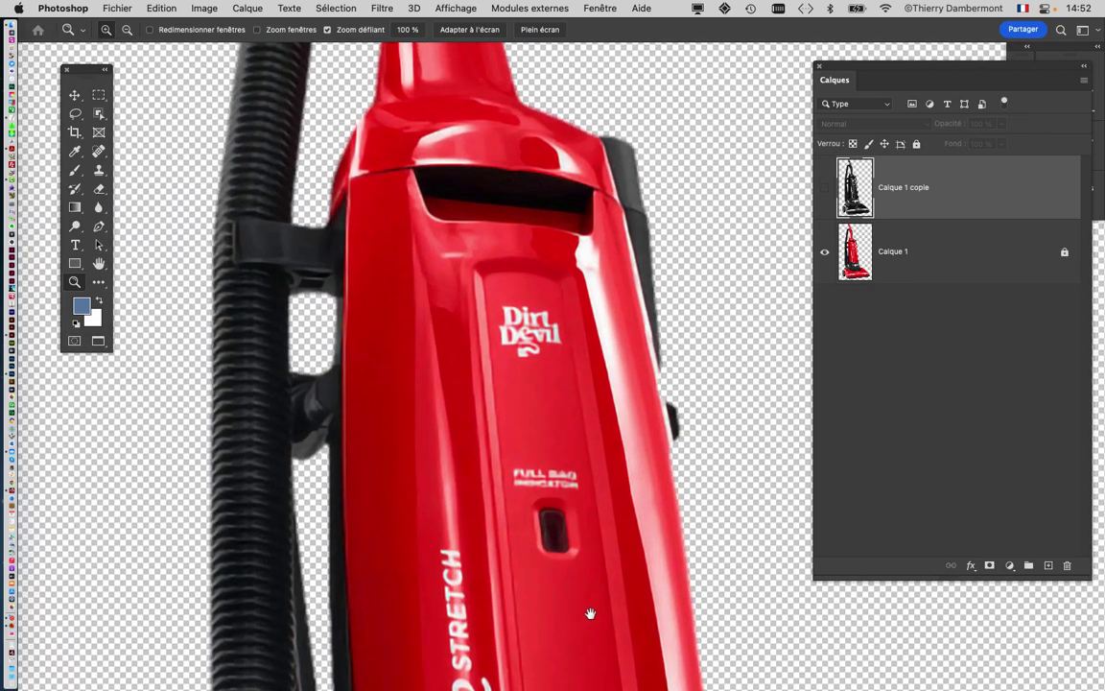
drag(592, 562, 557, 433)
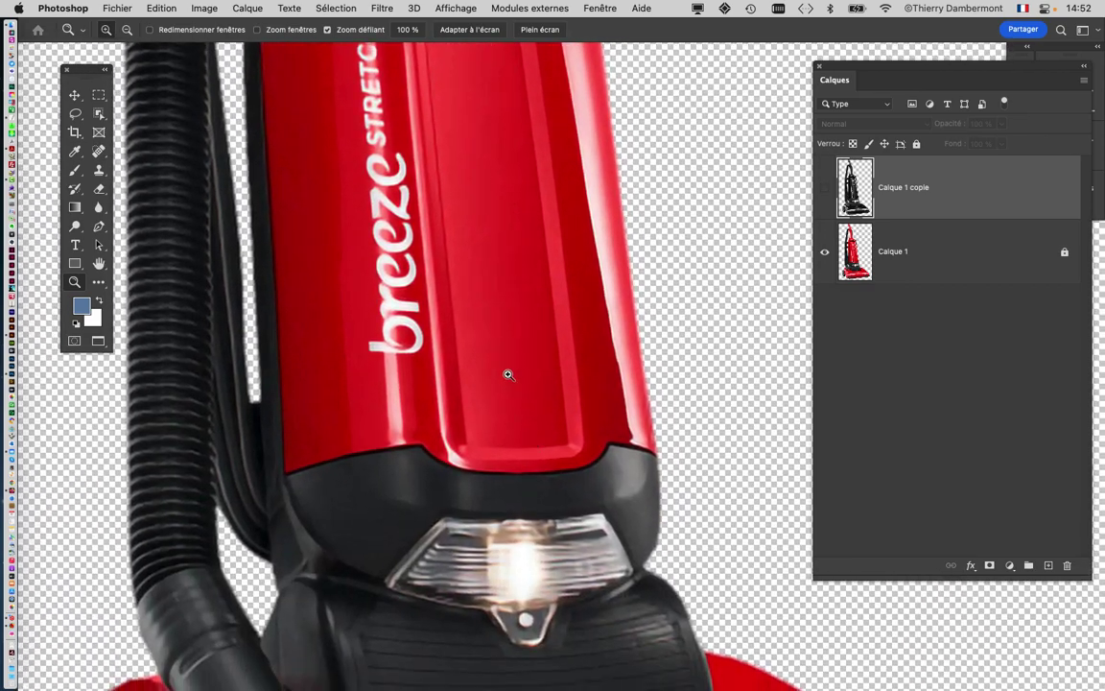
Step: Bring up the composite with the clipped Incrustation floral layer and examine its headlight and base up close
key(super+Tab)
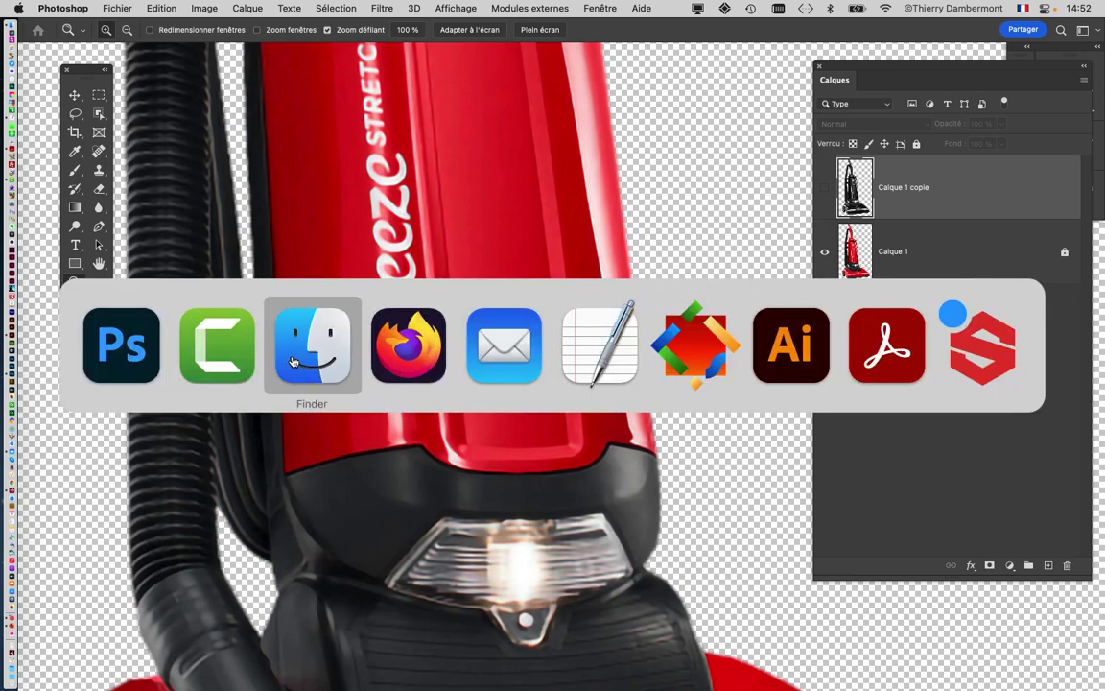
key(super+Tab)
key(super+q)
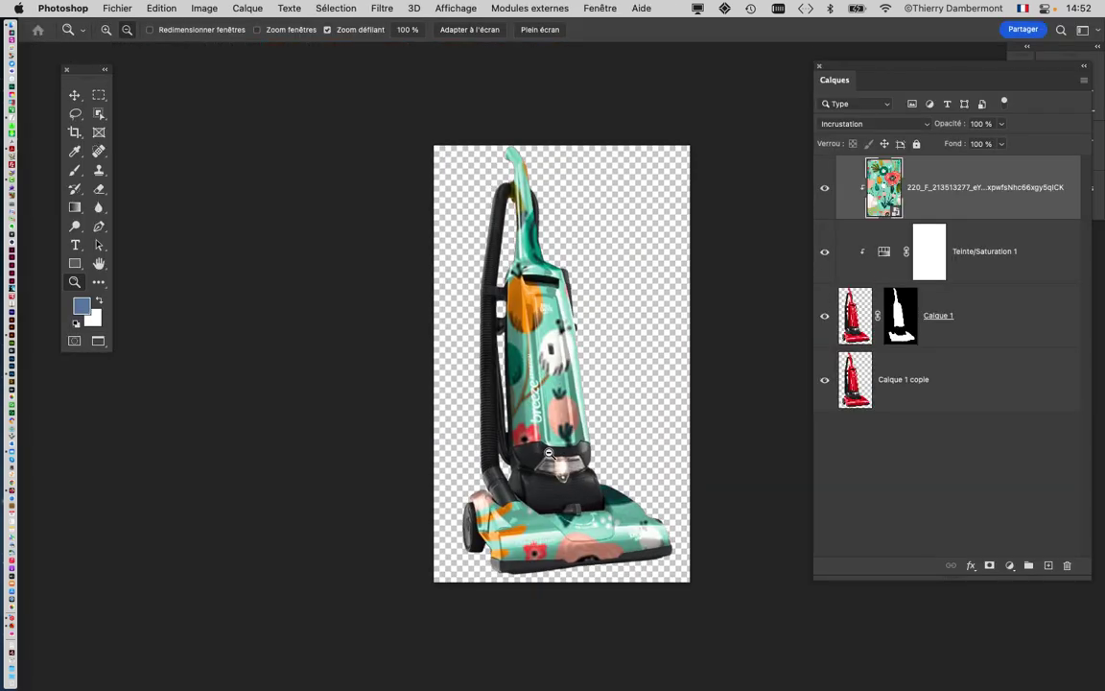
drag(657, 417, 673, 404)
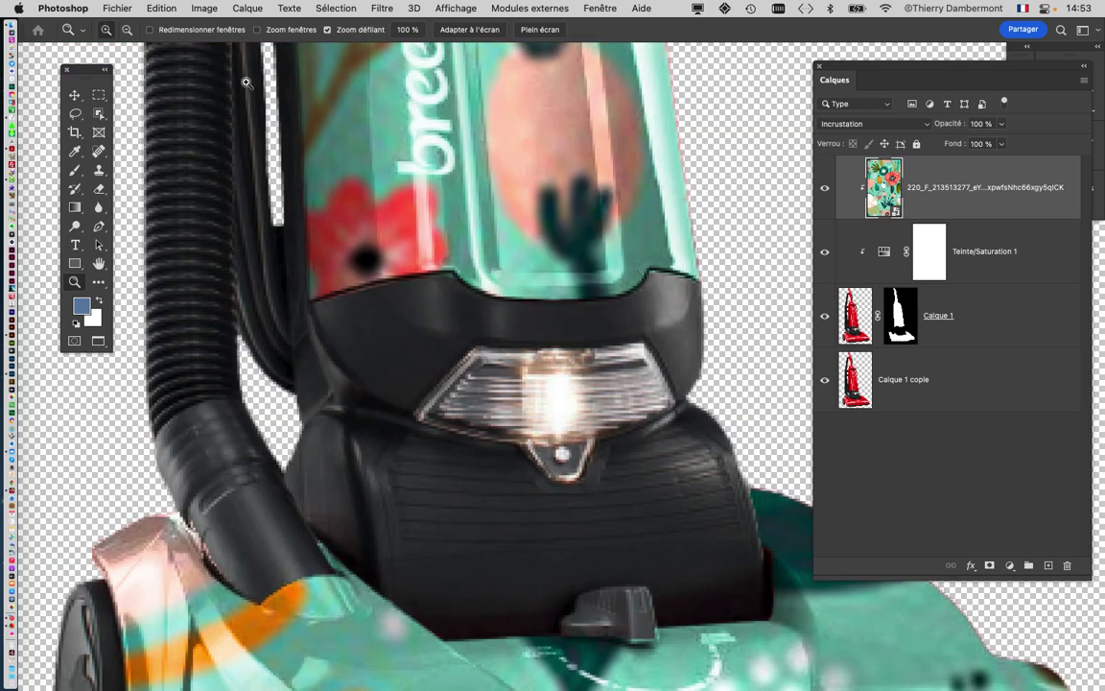
Step: Bring up the composite's image size settings in a smaller, repositioned dialog and select the resolution value for review
click(196, 7)
click(206, 107)
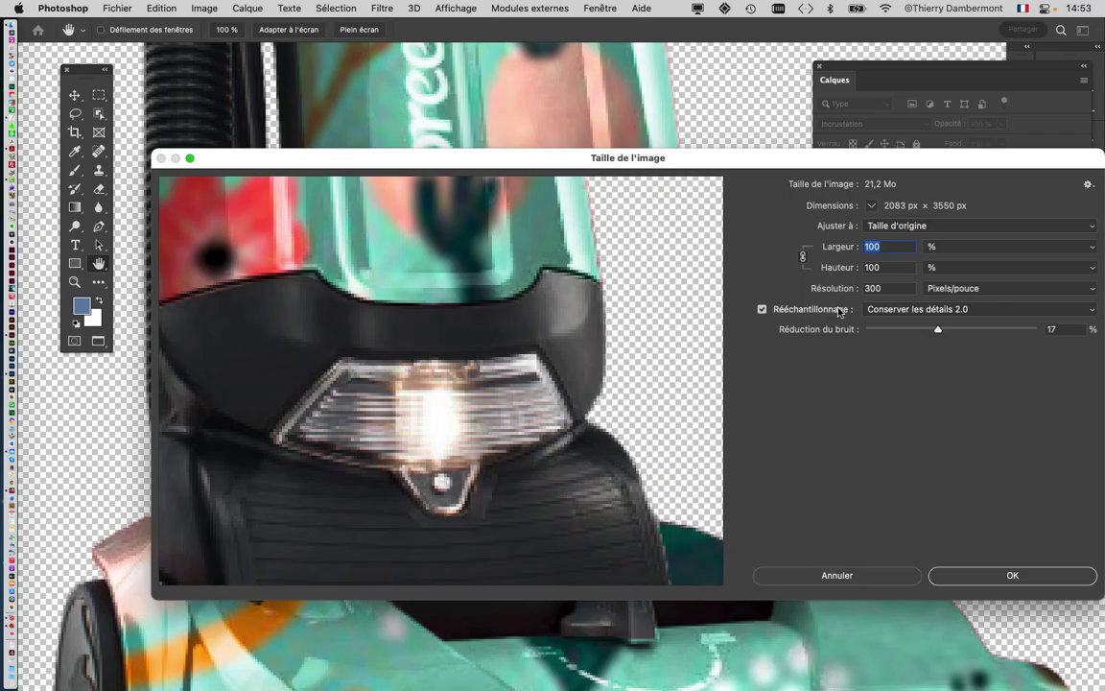
drag(719, 159, 633, 115)
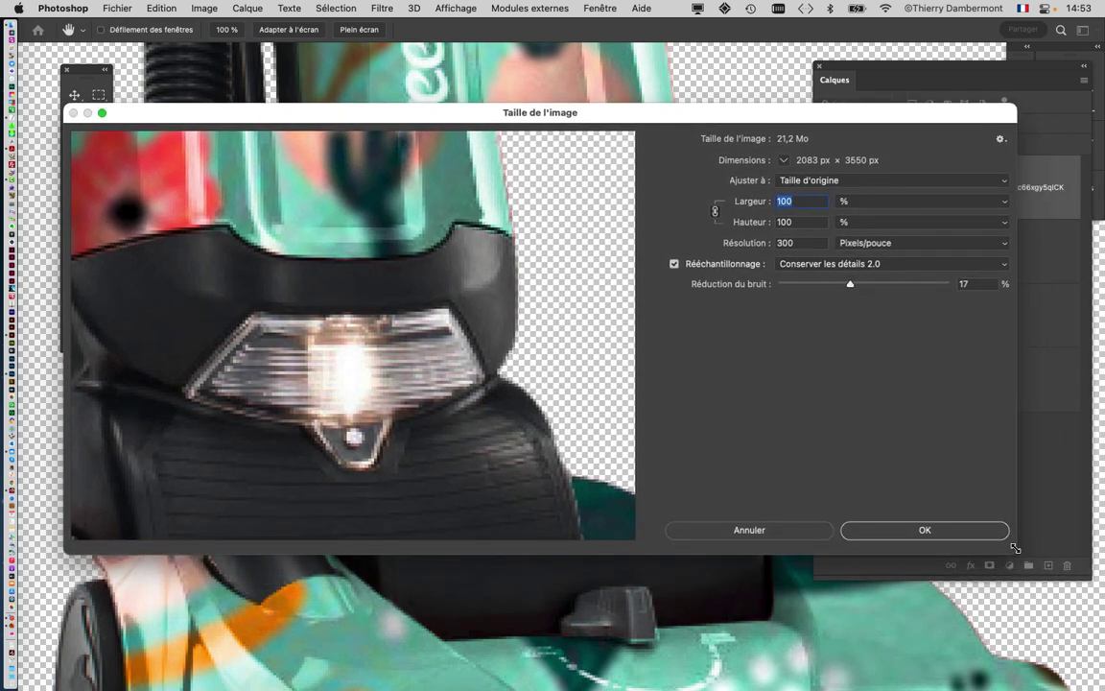
drag(1015, 548, 698, 385)
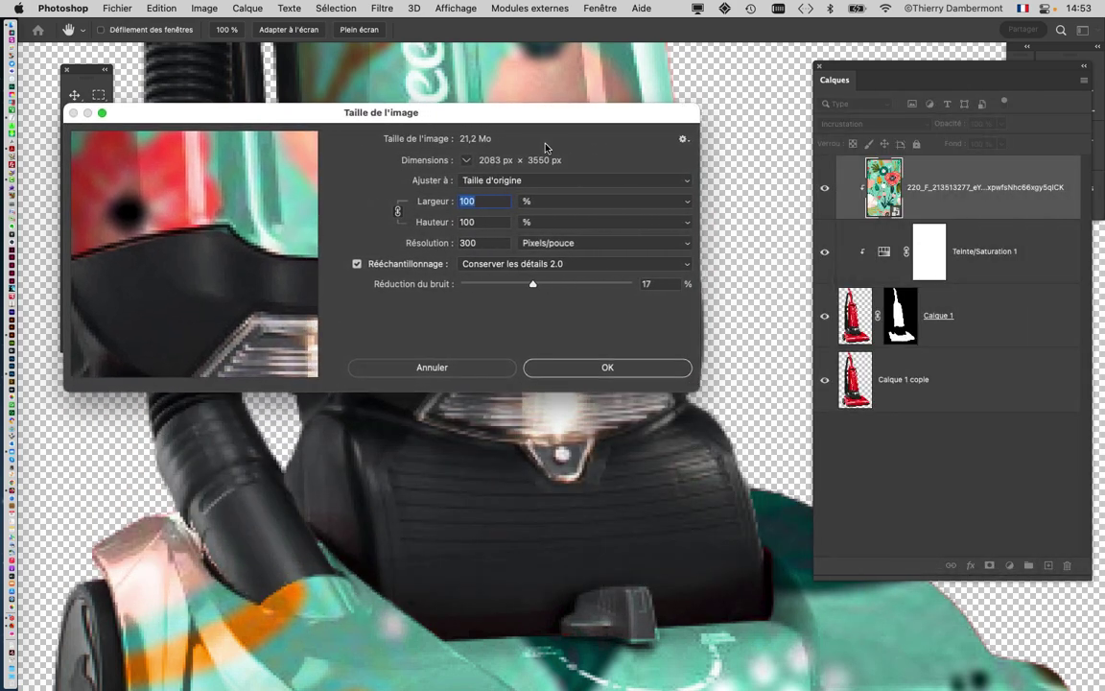
drag(539, 114, 620, 104)
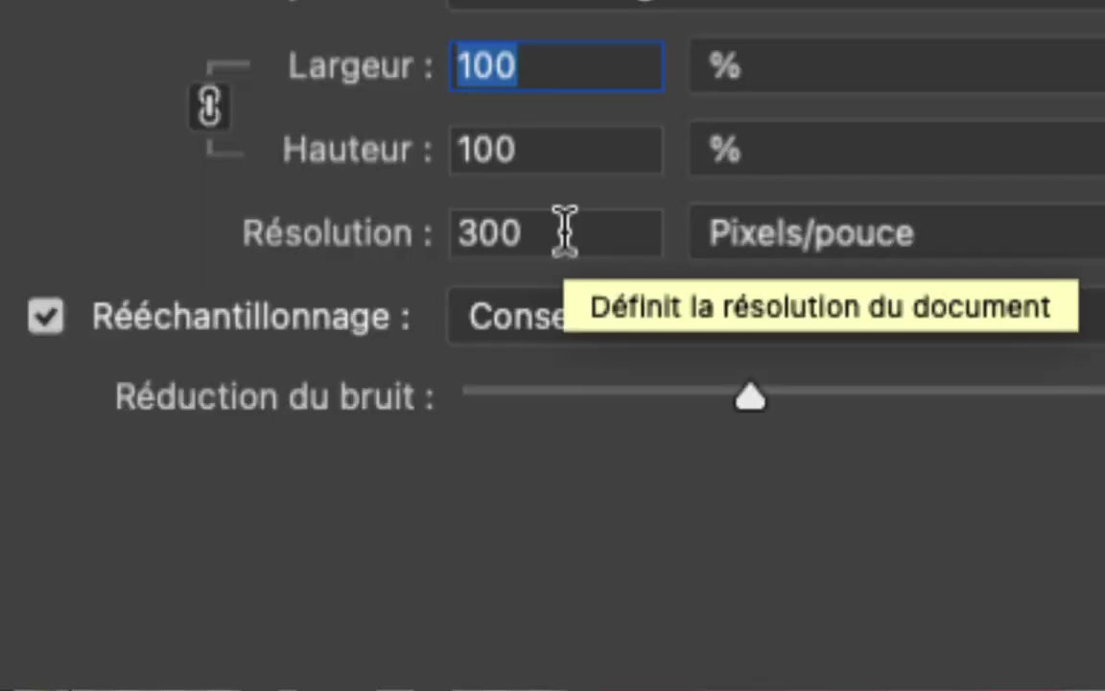
click(565, 232)
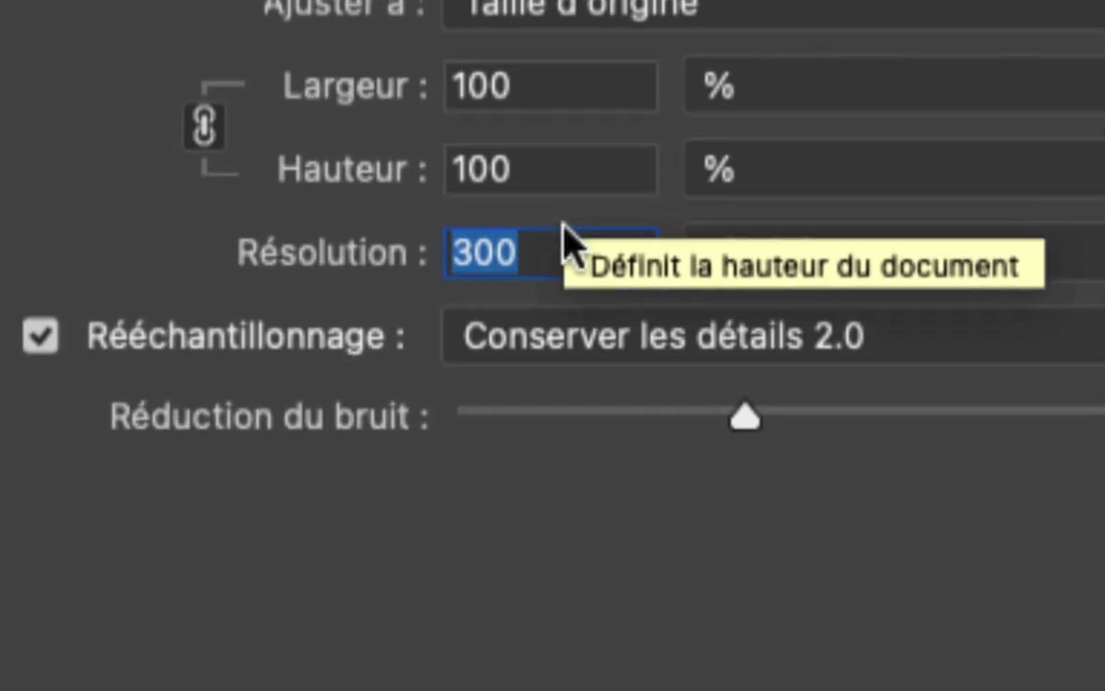
click(581, 233)
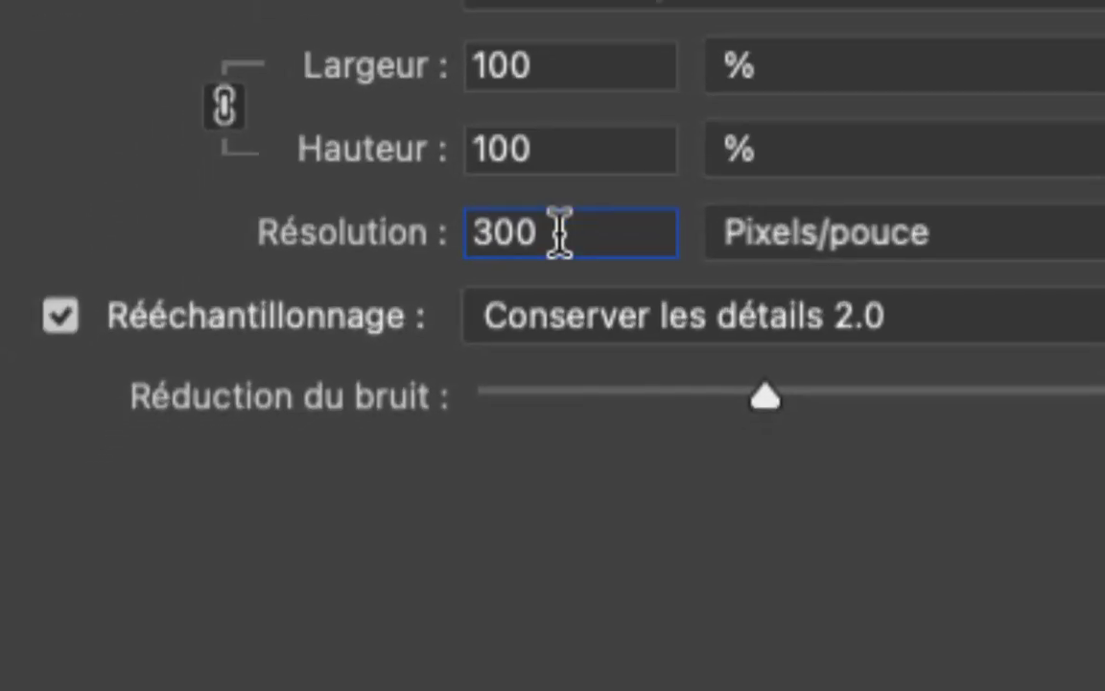
drag(559, 230, 468, 228)
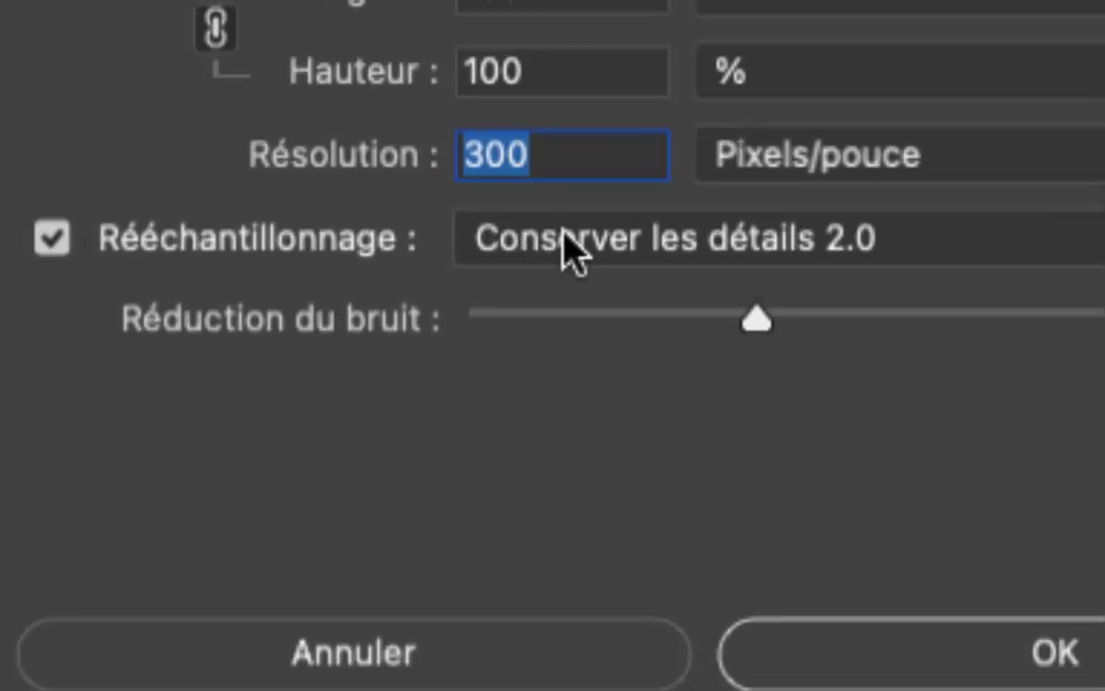
Step: Try the Automatique, Conserver les détails 2.0 and Bicubique plus lisse (agrandissement) resampling methods, and cancel without resizing
click(574, 248)
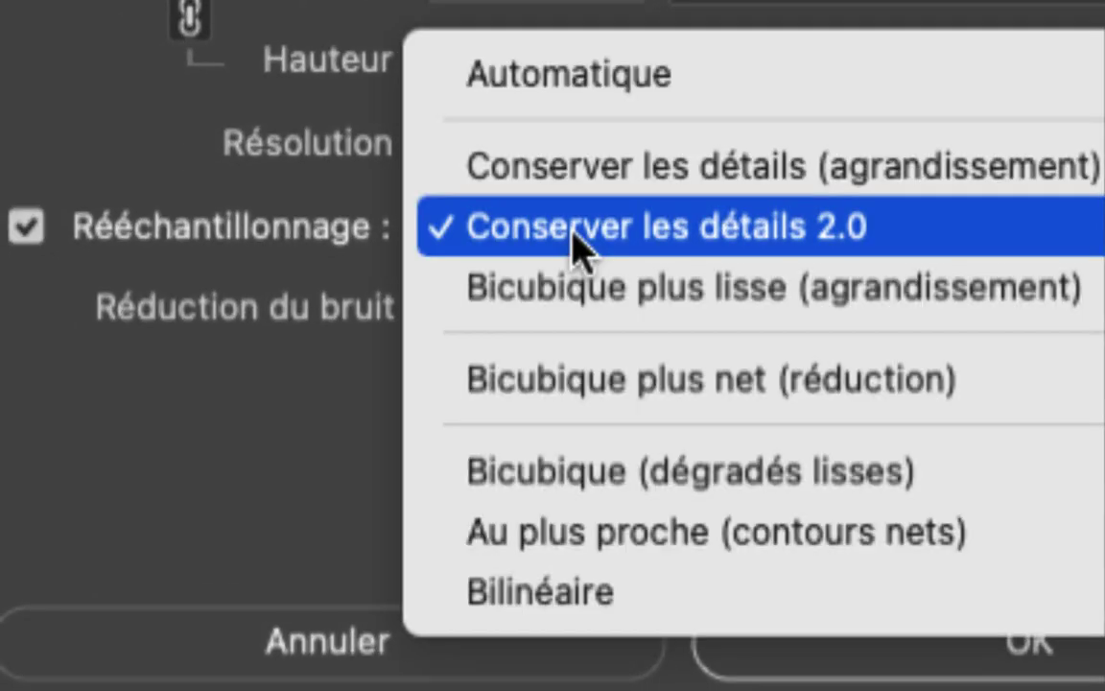
click(573, 247)
click(574, 247)
click(566, 86)
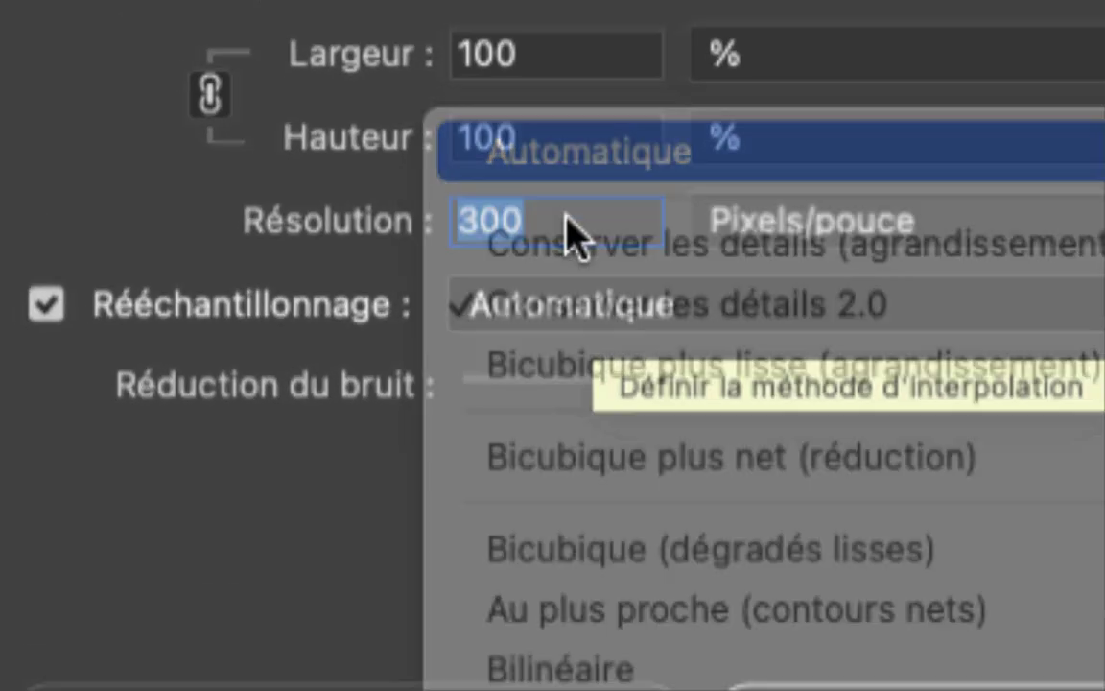
key(alt)
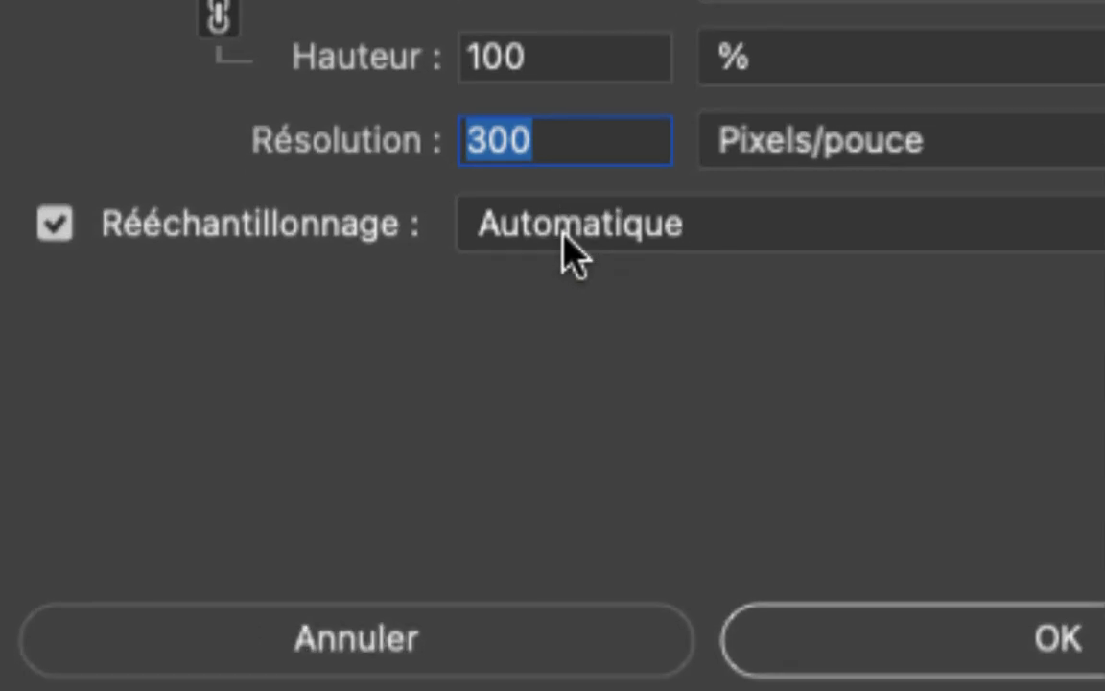
click(571, 250)
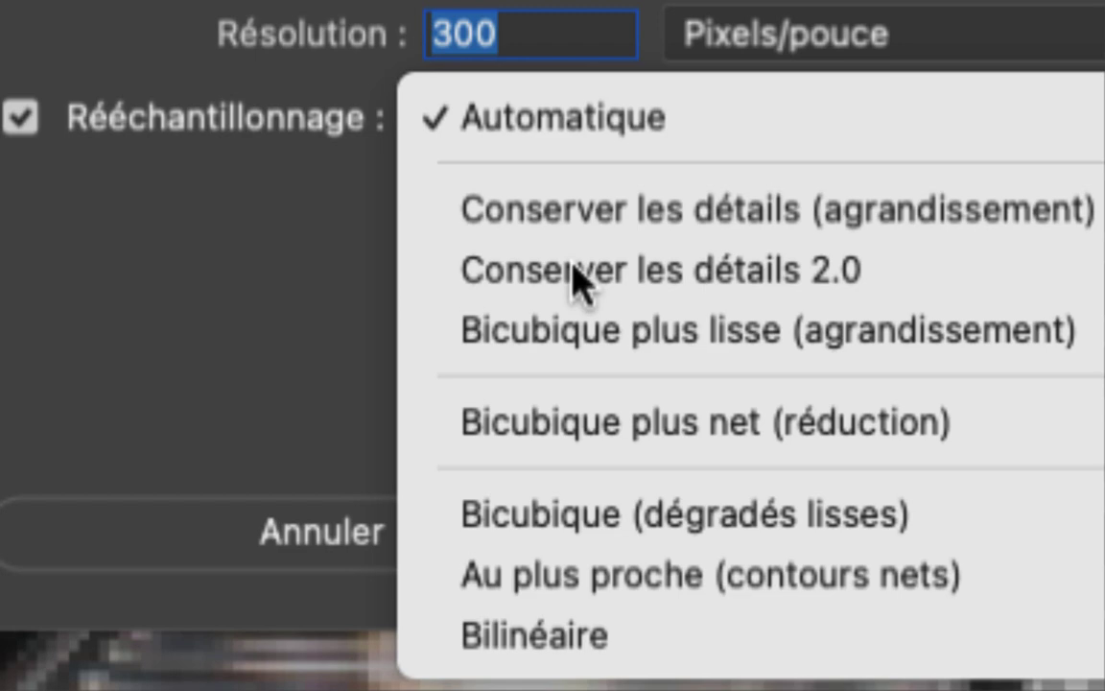
click(574, 277)
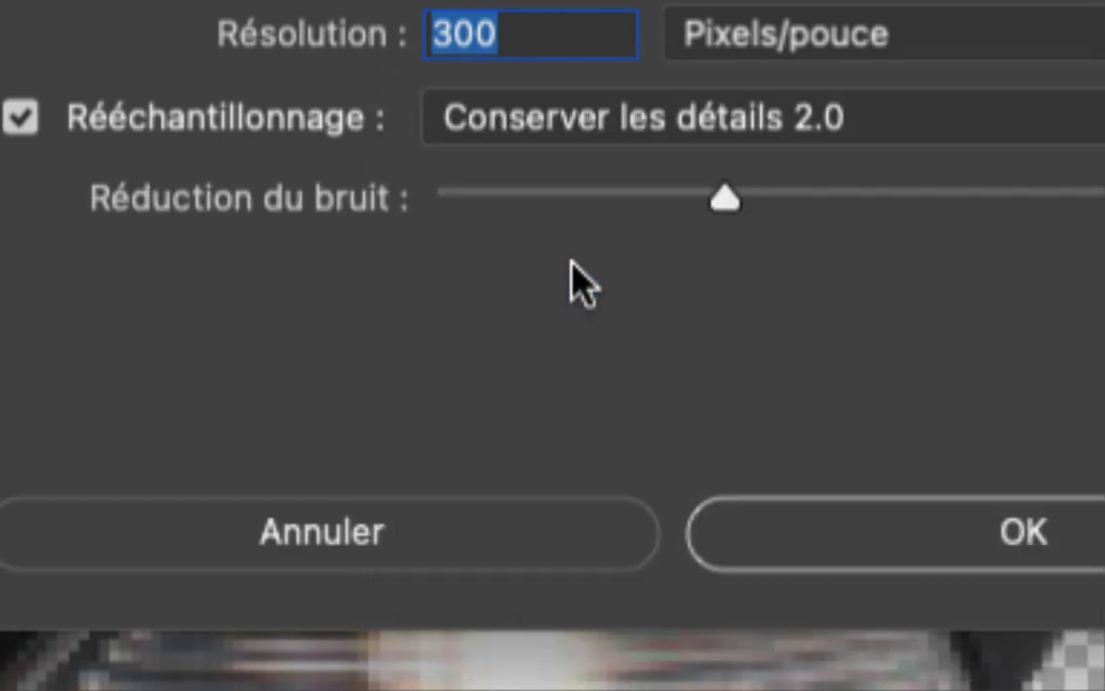
click(573, 120)
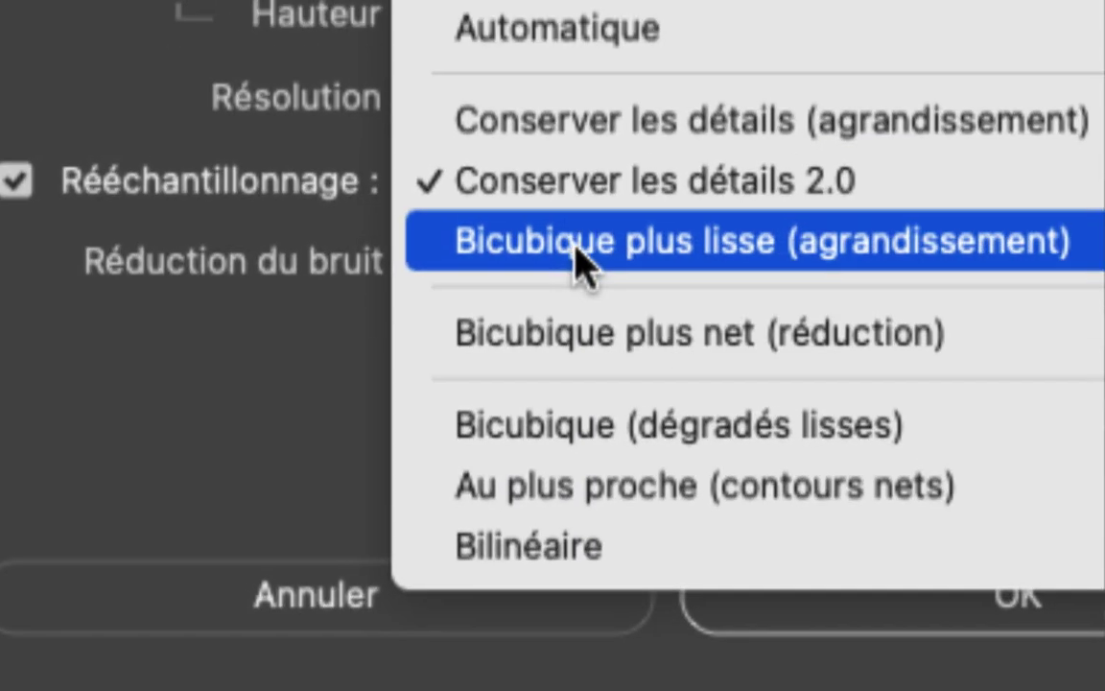
click(573, 244)
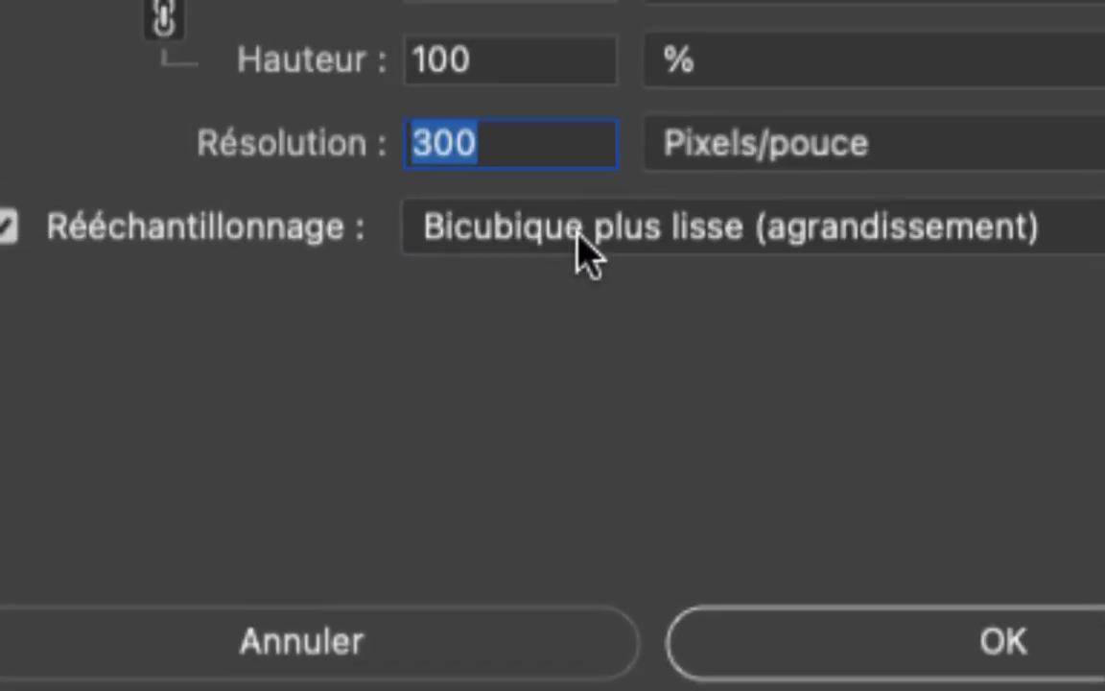
key(alt)
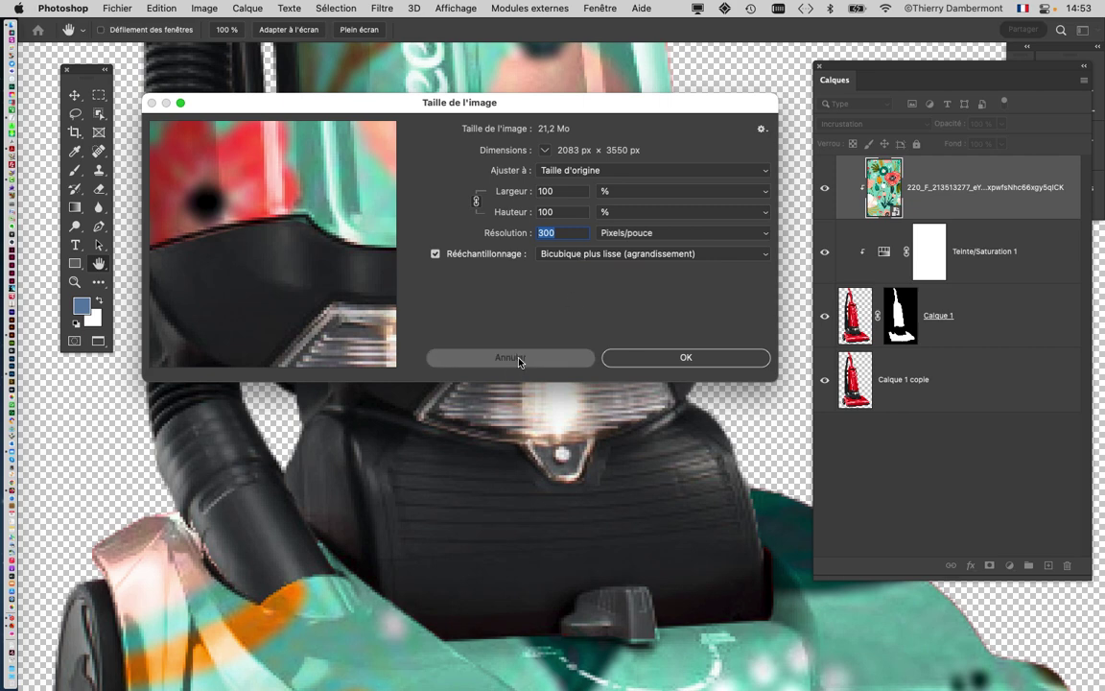
click(511, 356)
Step: Reopen the image size settings, shrink the dialog, switch the resampling to Automatique, and cancel without applying it
key(z)
click(677, 354)
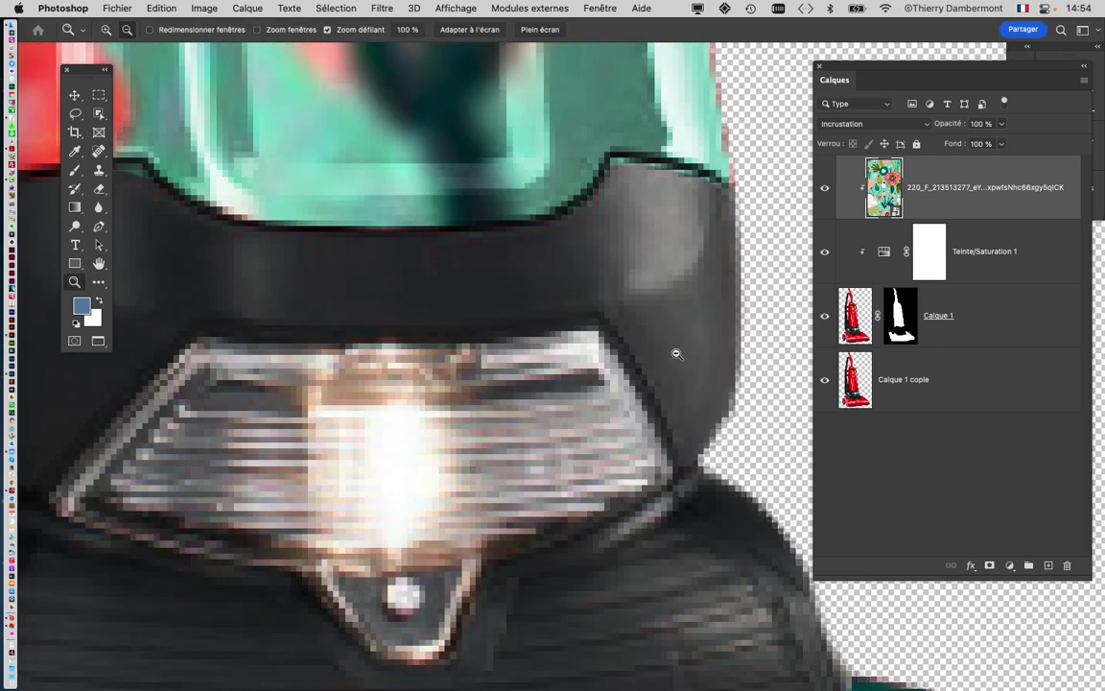
alt+click(677, 354)
click(205, 8)
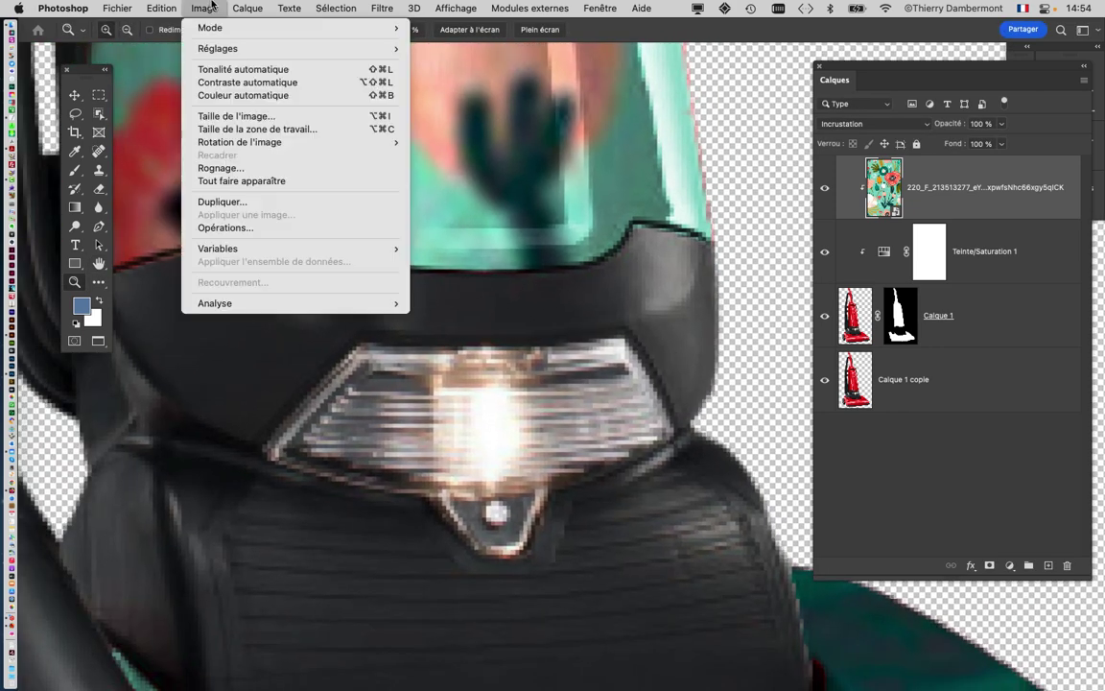
click(236, 116)
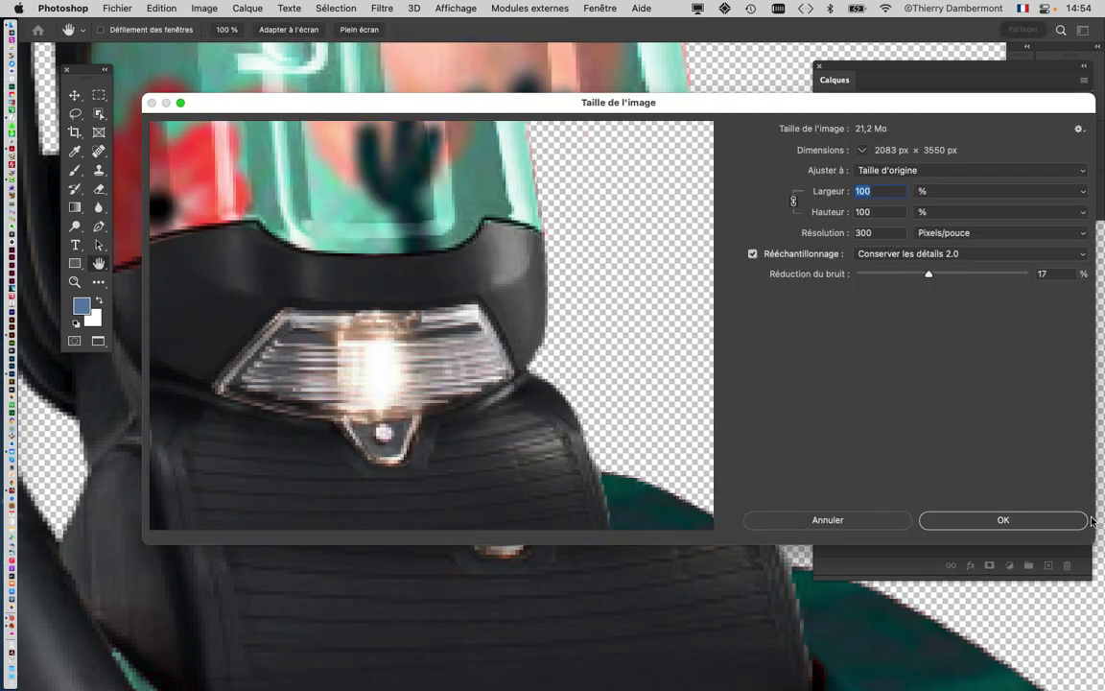
drag(1093, 540, 729, 449)
click(566, 255)
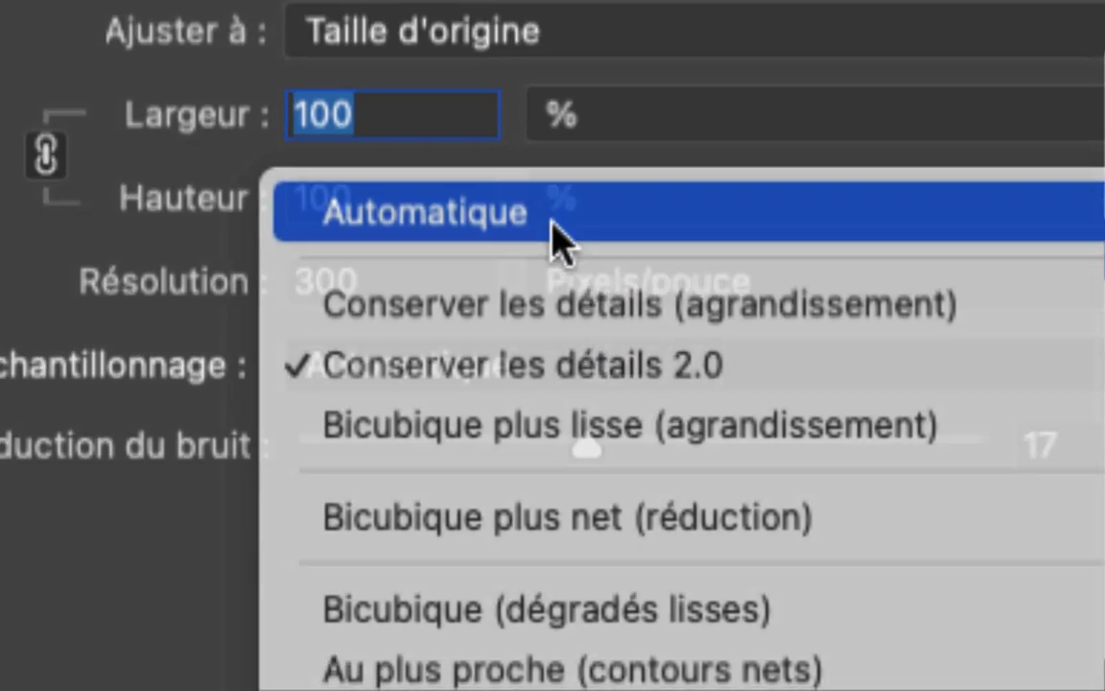
click(555, 232)
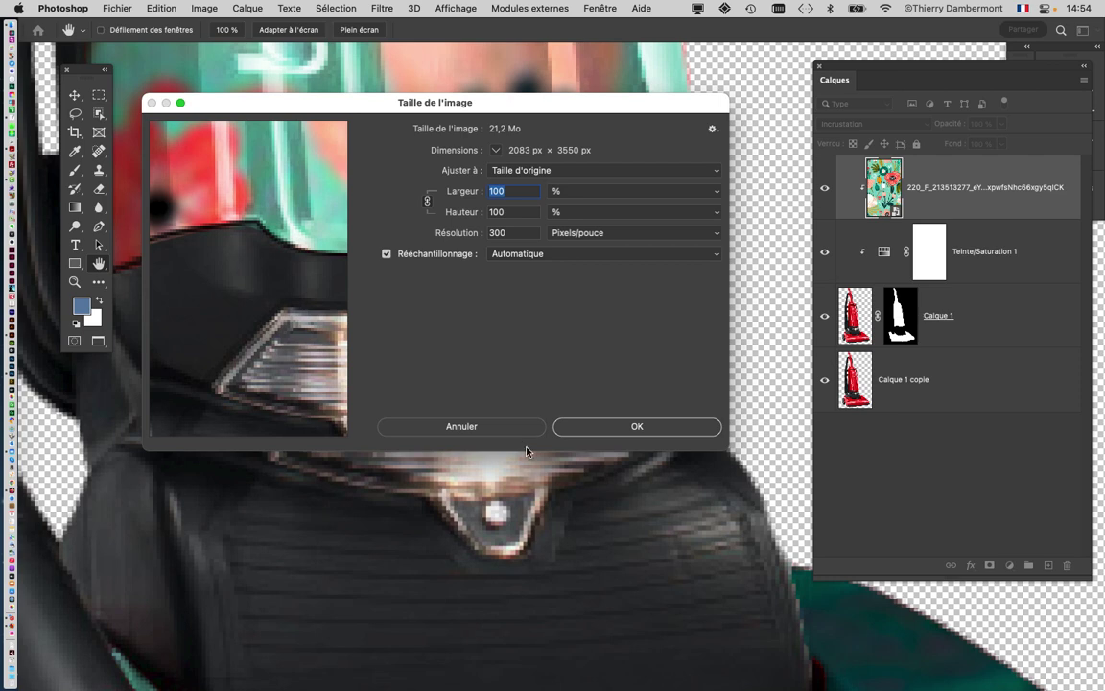
click(520, 431)
key(z)
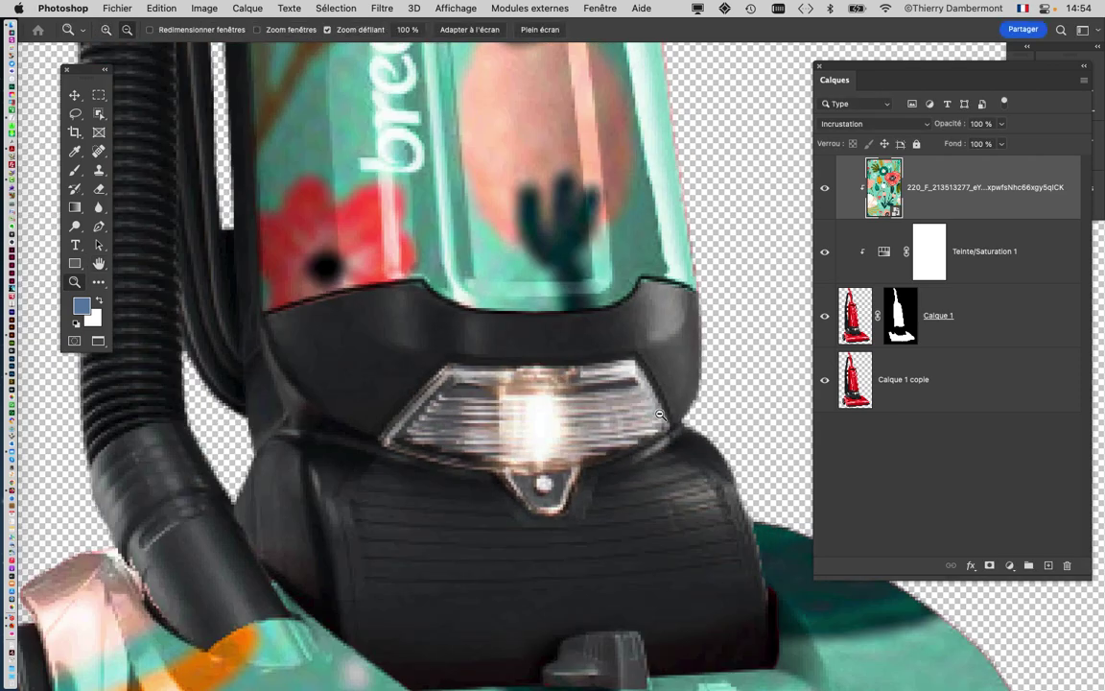